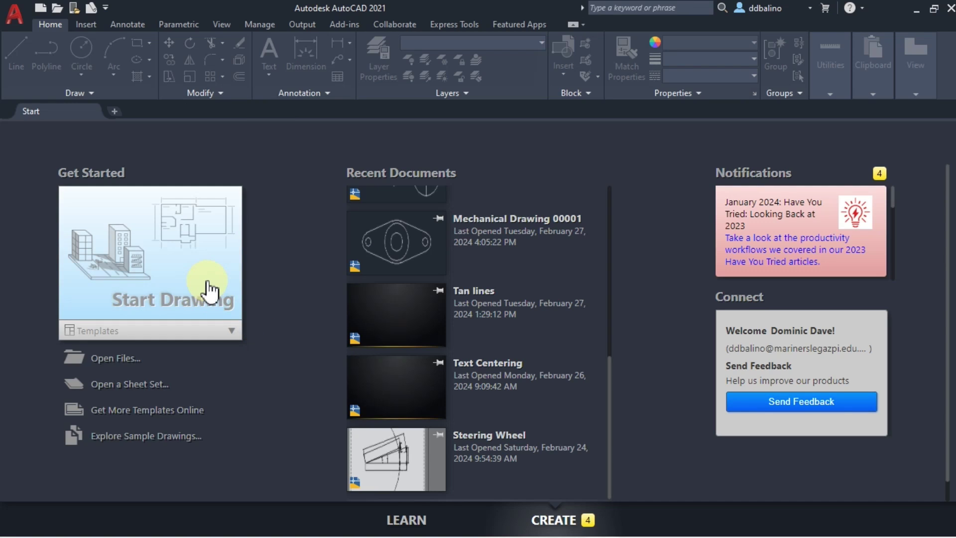
Start a new drawing and choose the Drafting & Annotation workspace.
left_click(206, 291)
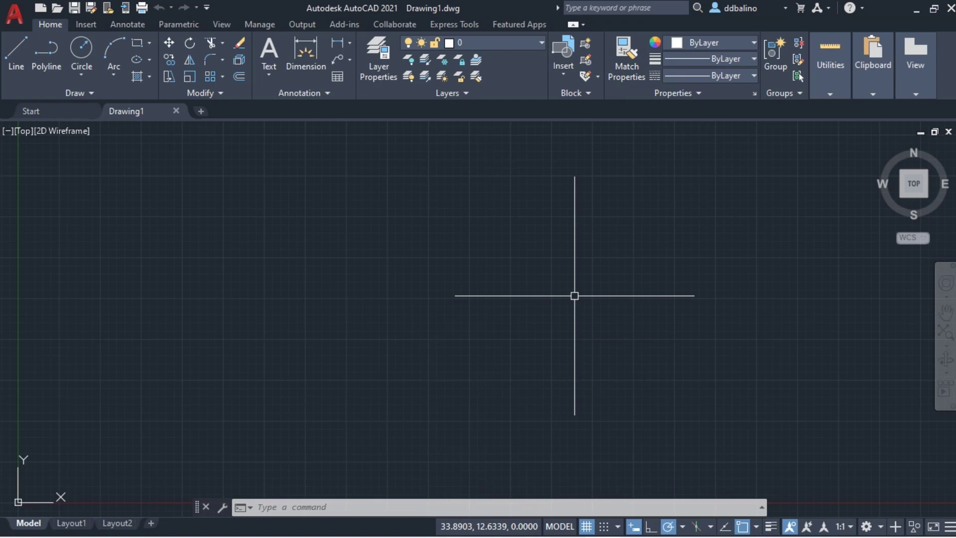
left_click(878, 527)
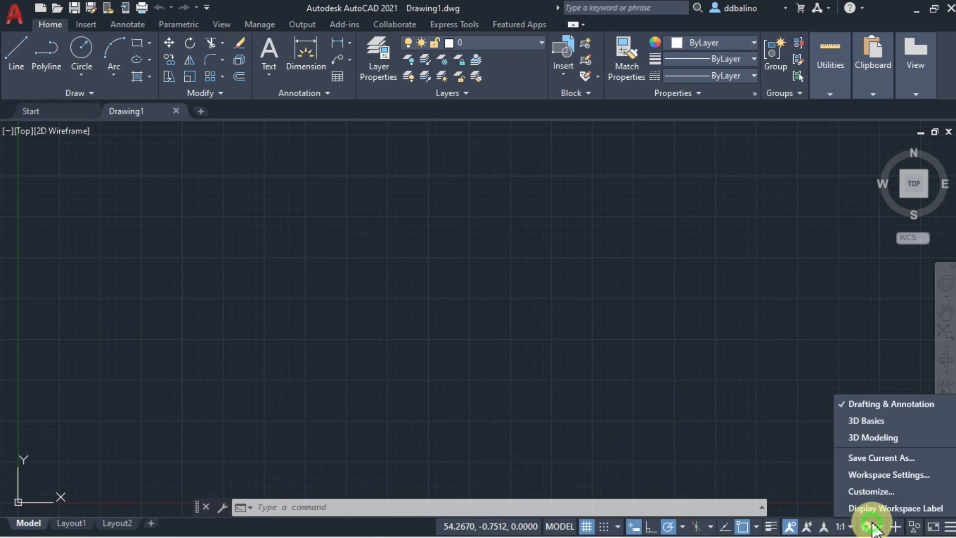
left_click(868, 405)
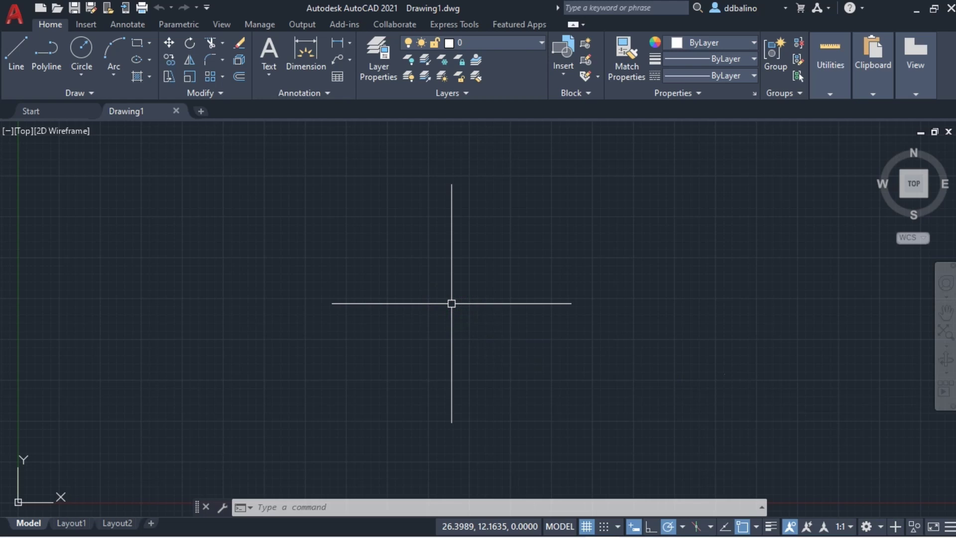
Set the model space limits with the lower left corner at 0,0 and the upper right corner at 50,50.
type("LIMIts")
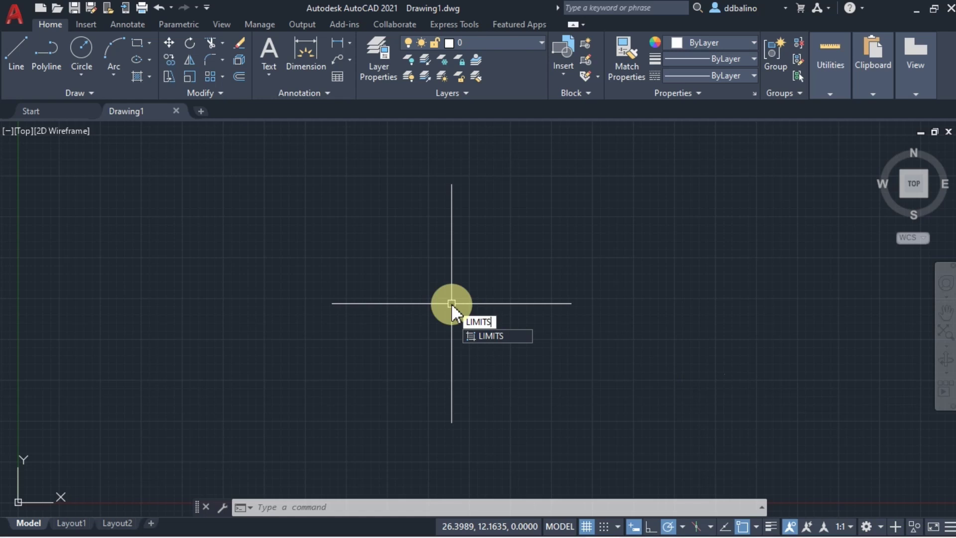
key("Return")
type("0,0")
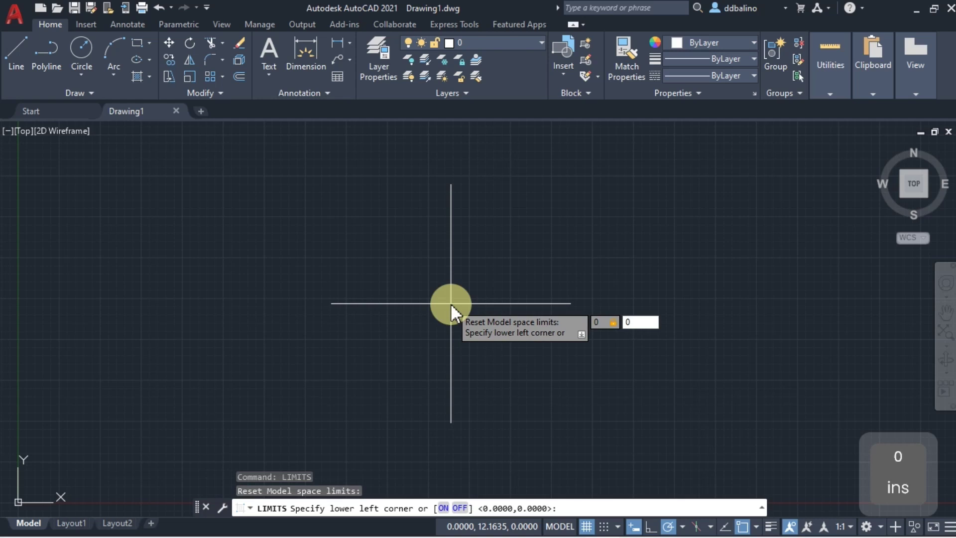
key("Return")
type("50")
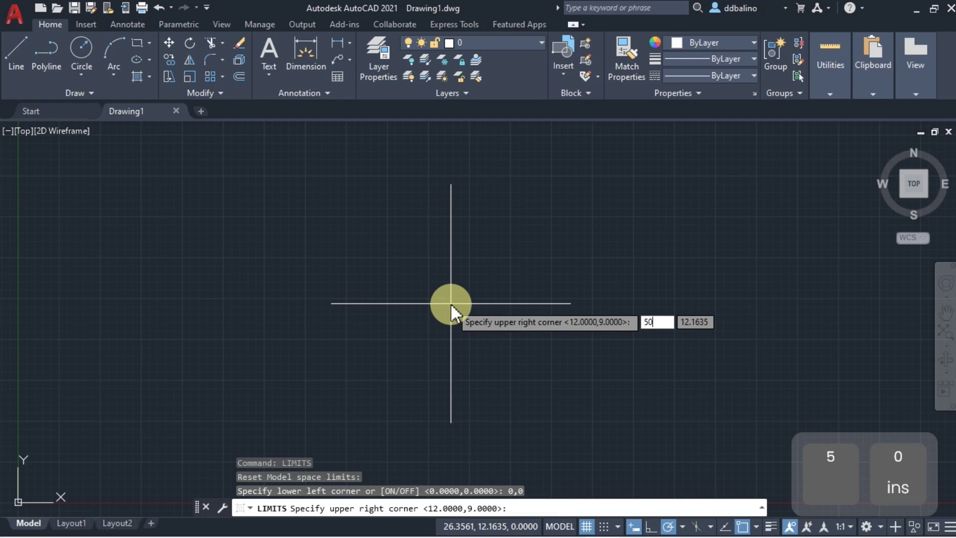
type(",50")
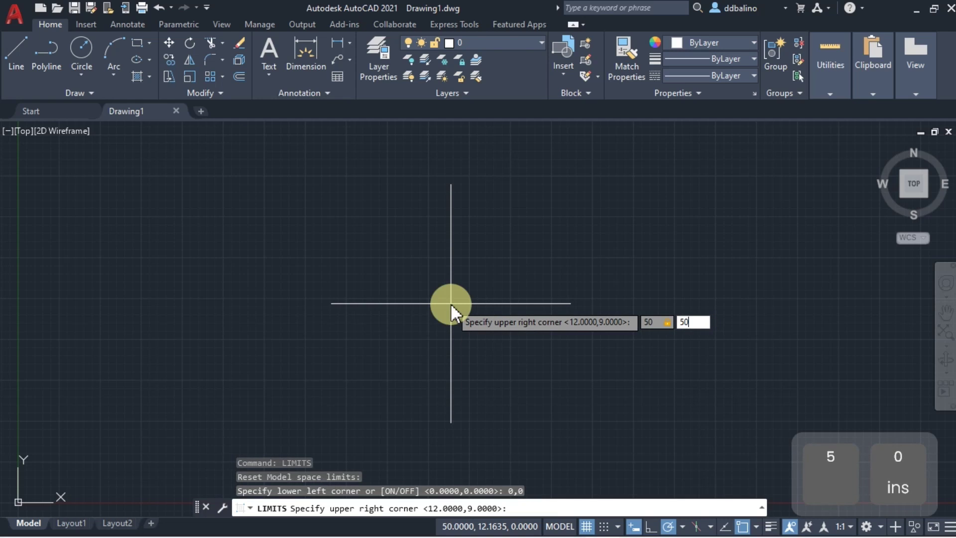
key("Return")
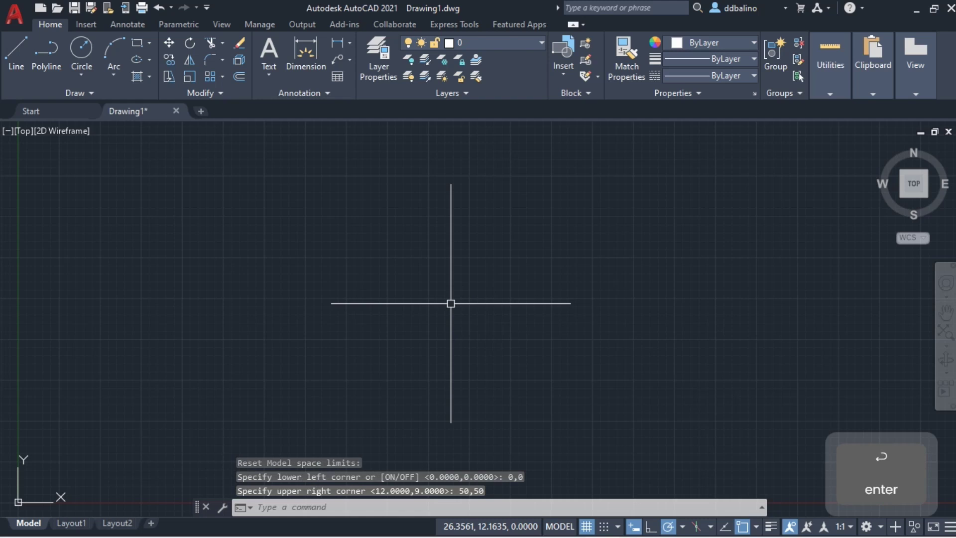
Zoom the drawing view to its extents.
type("z")
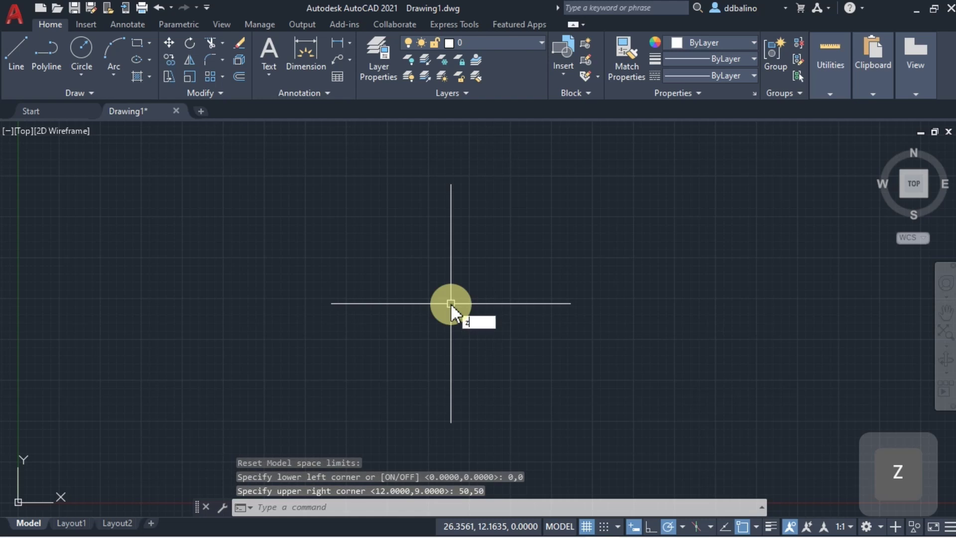
key("Return")
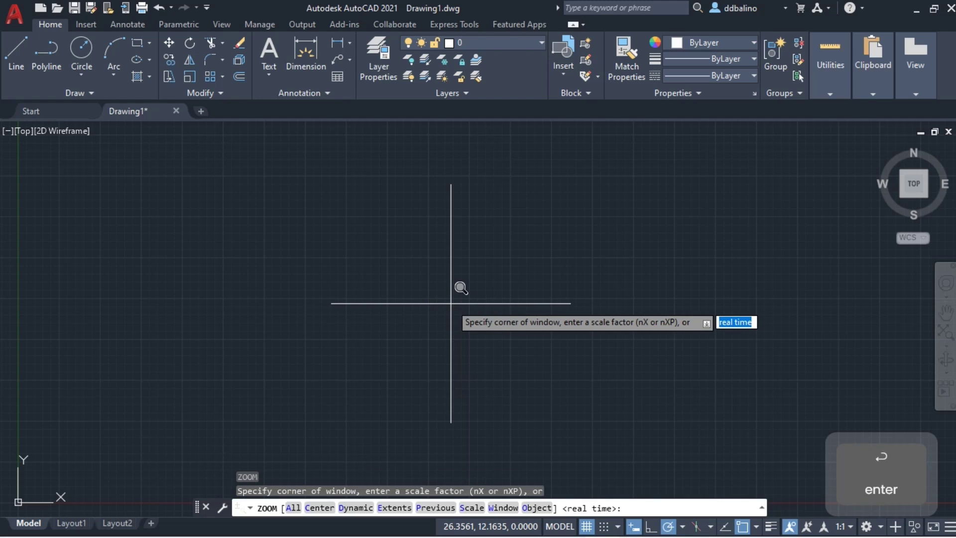
type("e")
key("Return")
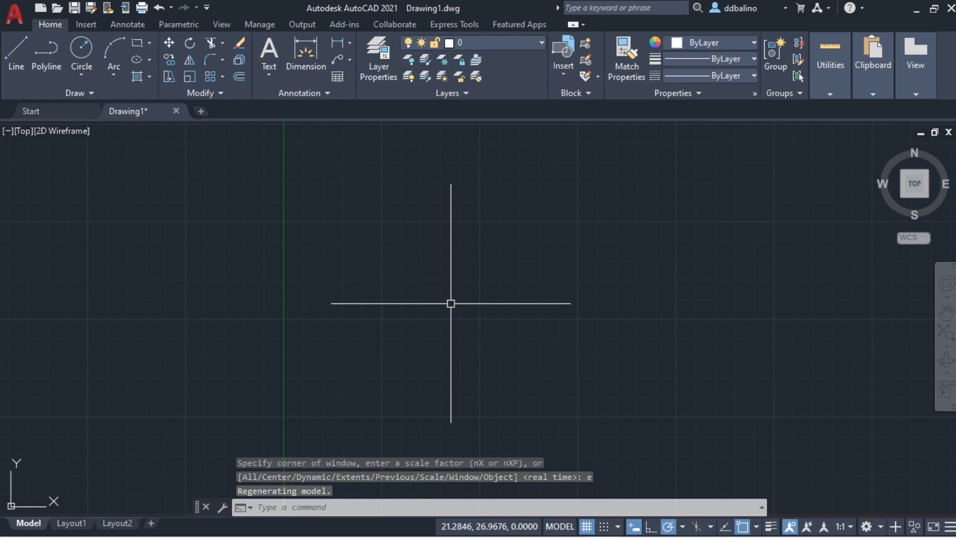
Open the layer properties manager and create a new layer named Solid Lines.
type("layer")
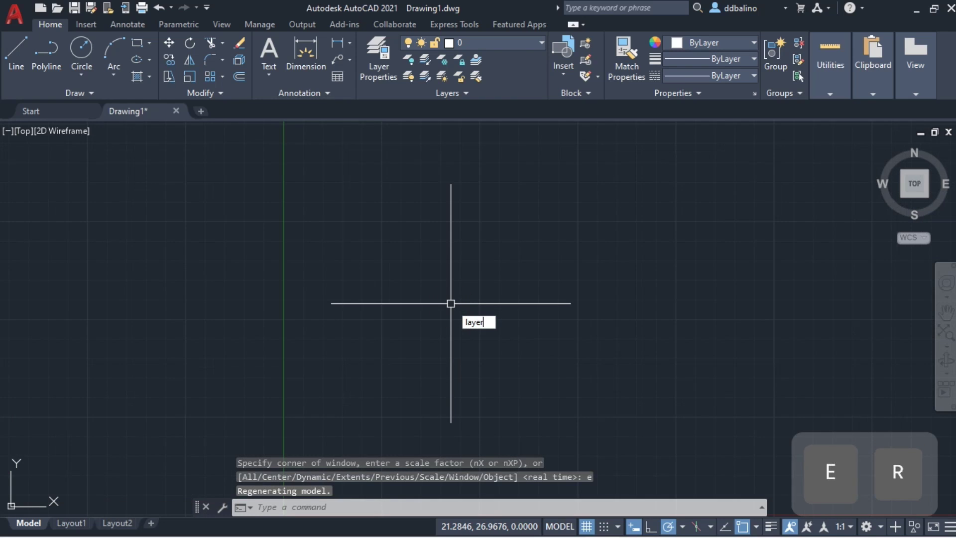
type("s")
key("Return")
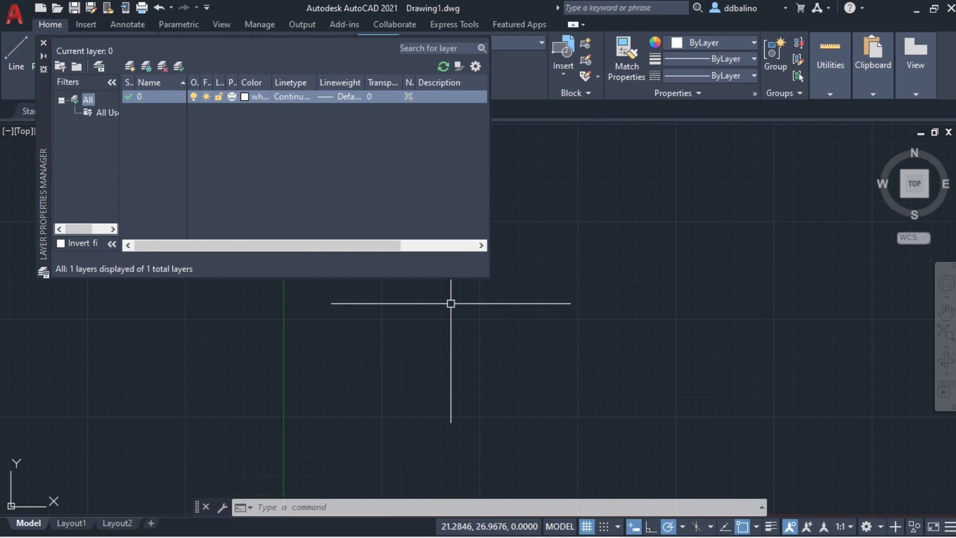
left_click(132, 66)
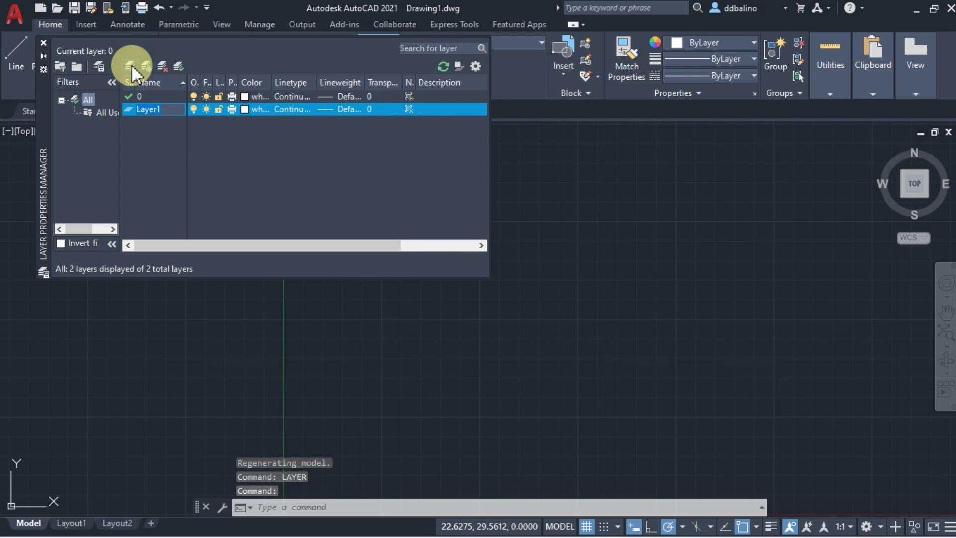
type("Solid")
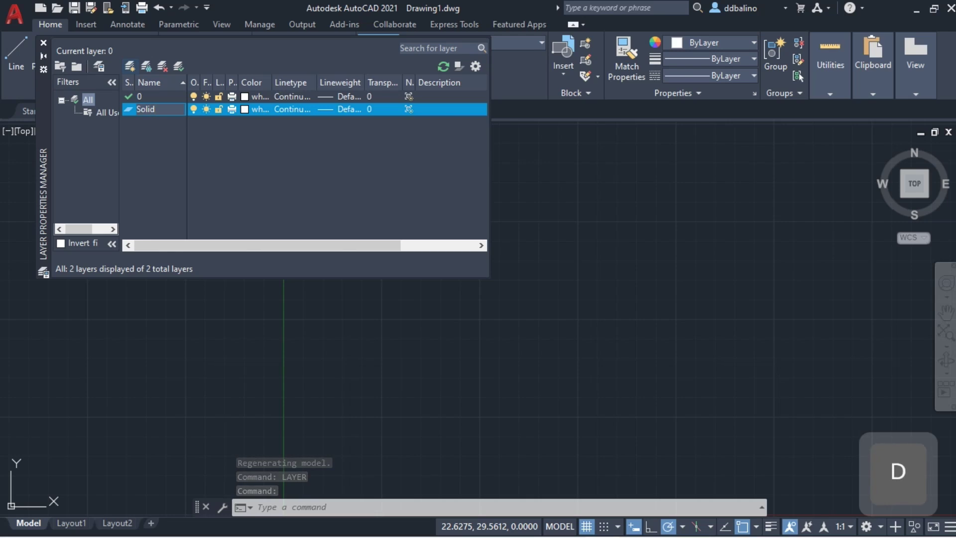
type(" Lines")
key("Return")
left_click(134, 90)
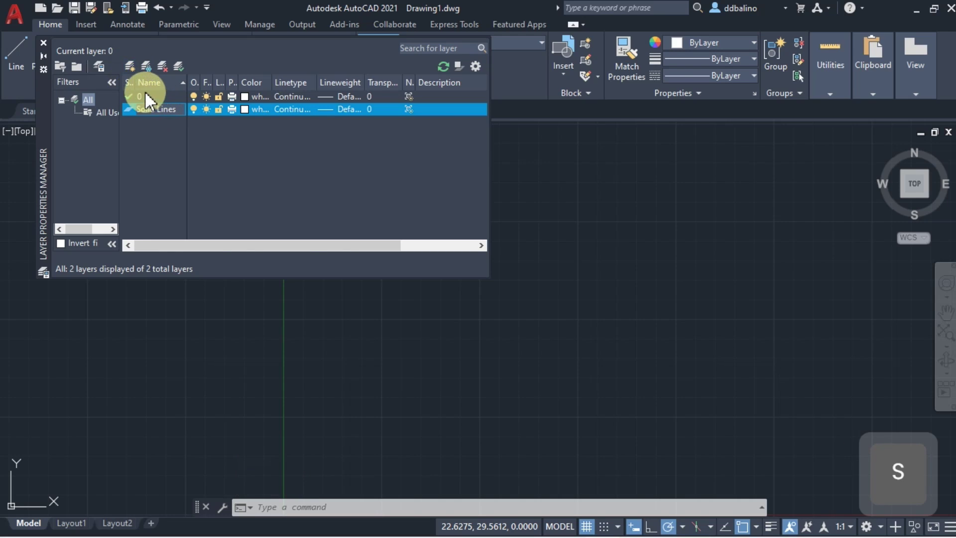
key("Return")
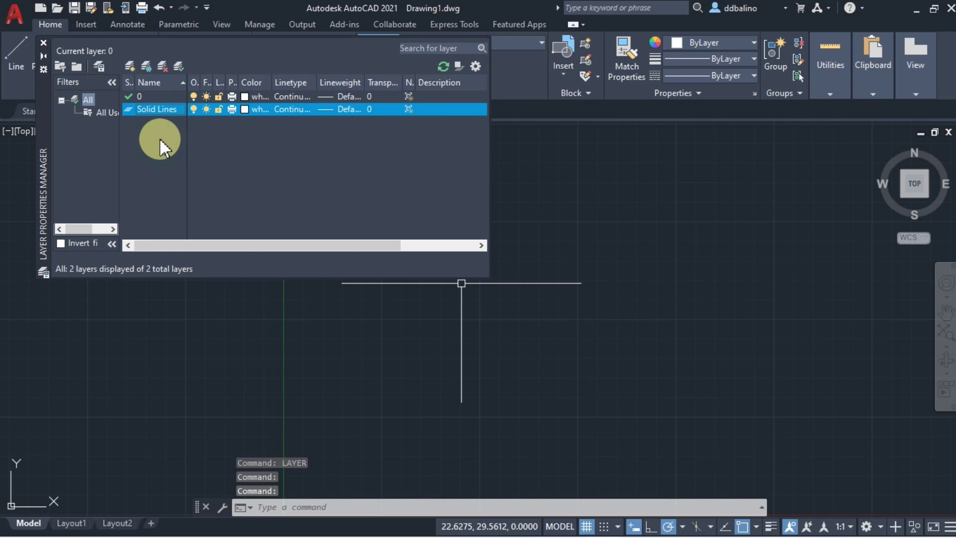
Create a new layer named HIdden Lines and widen the layer list's Name column to fit it.
left_click(131, 67)
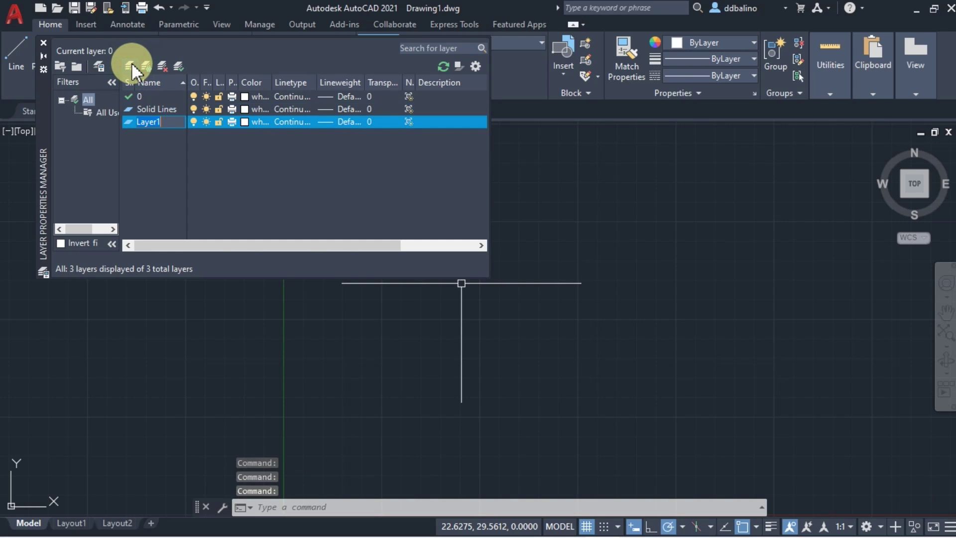
type("HIdde")
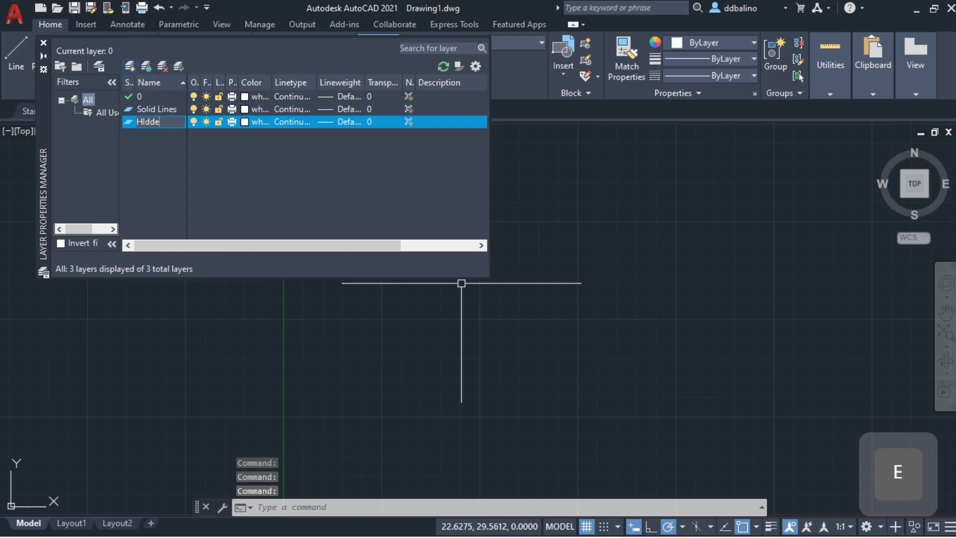
type("n Lines")
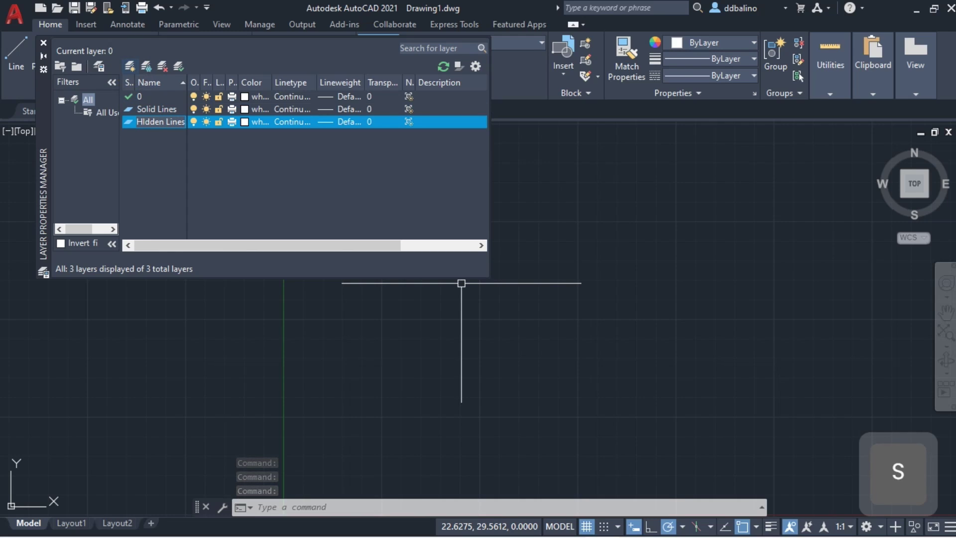
left_click(146, 140)
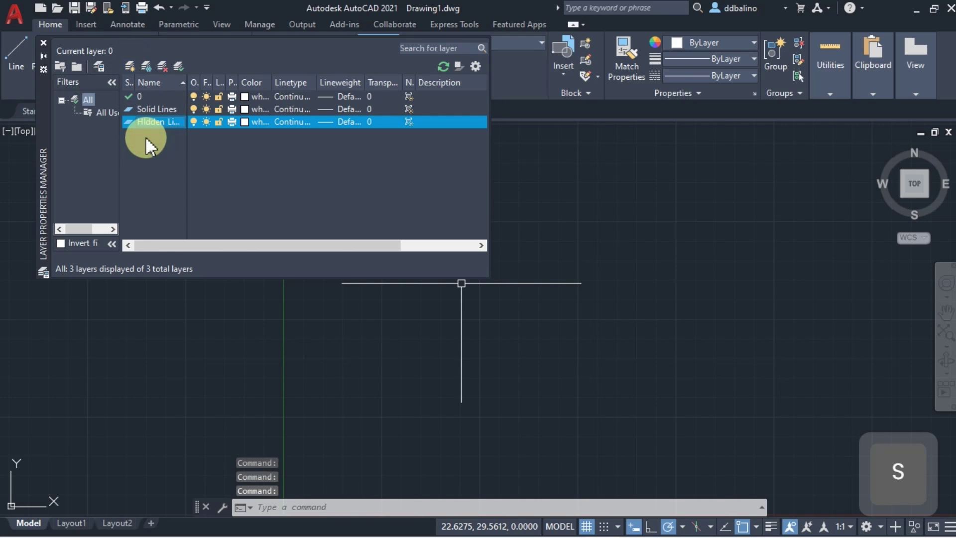
left_click_drag(186, 82, 220, 82)
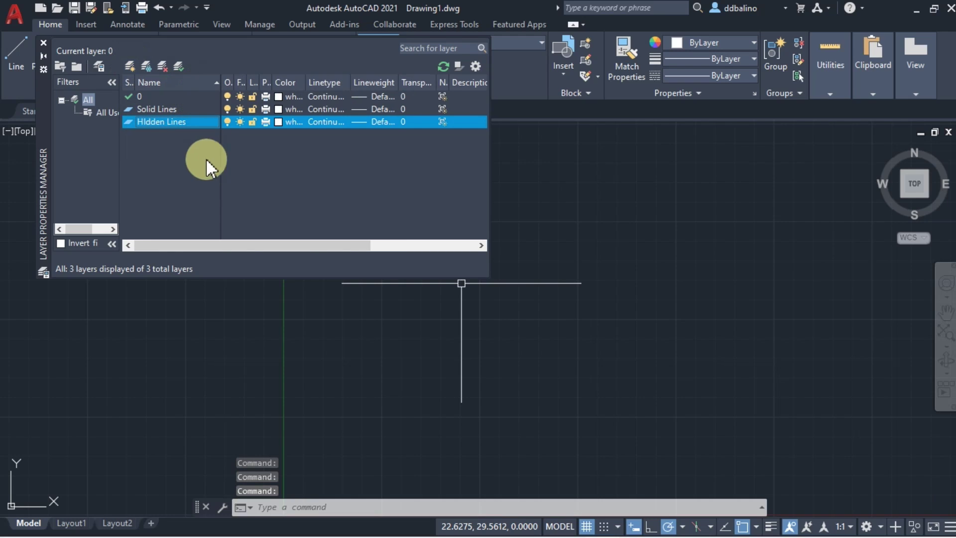
Add another new layer named DIM.
left_click(130, 67)
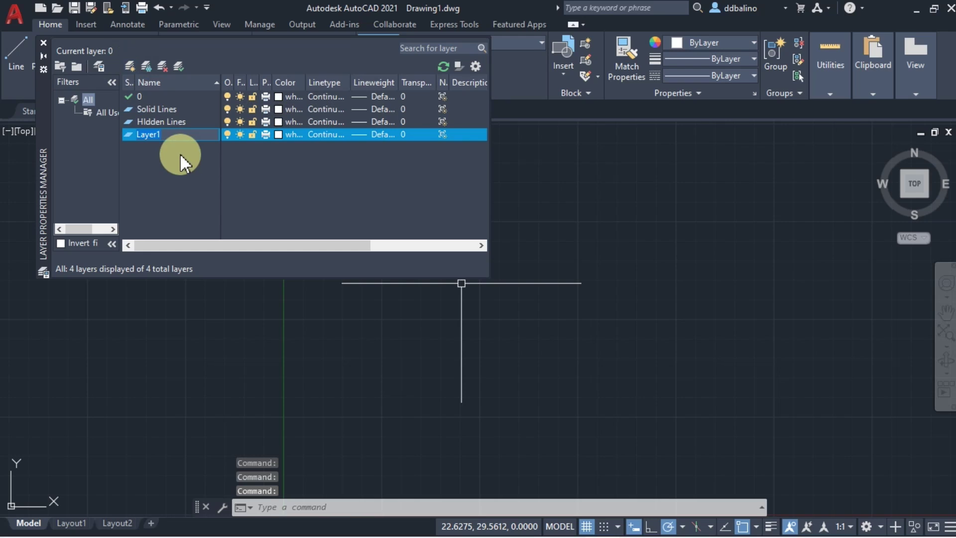
type("DIM")
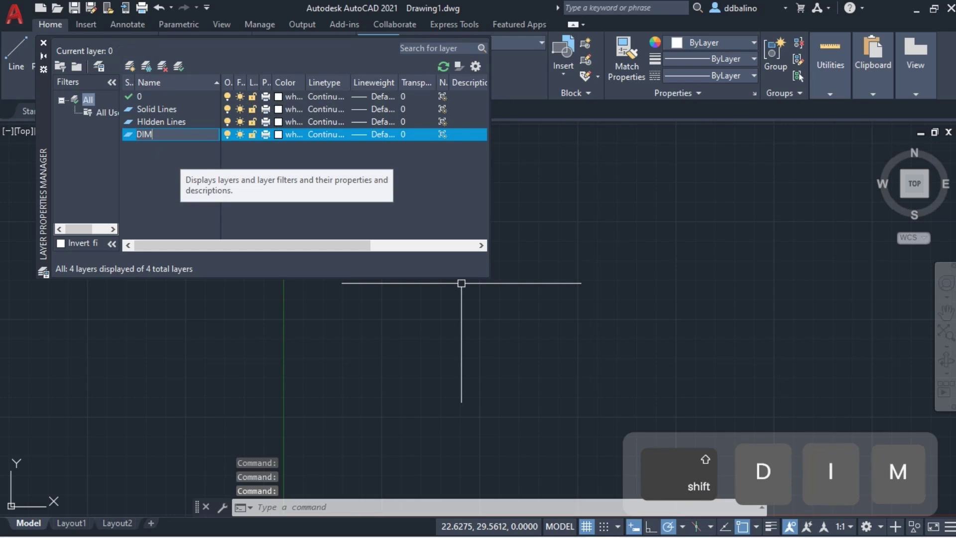
key("Return")
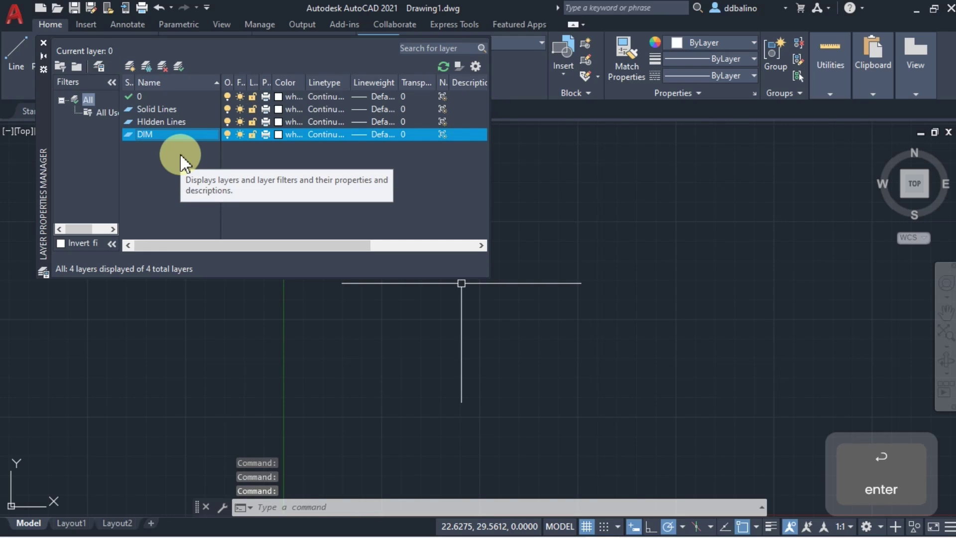
Select the Solid Lines layer and enlarge the layer manager with wider Color, Linetype and Lineweight columns.
left_click(193, 108)
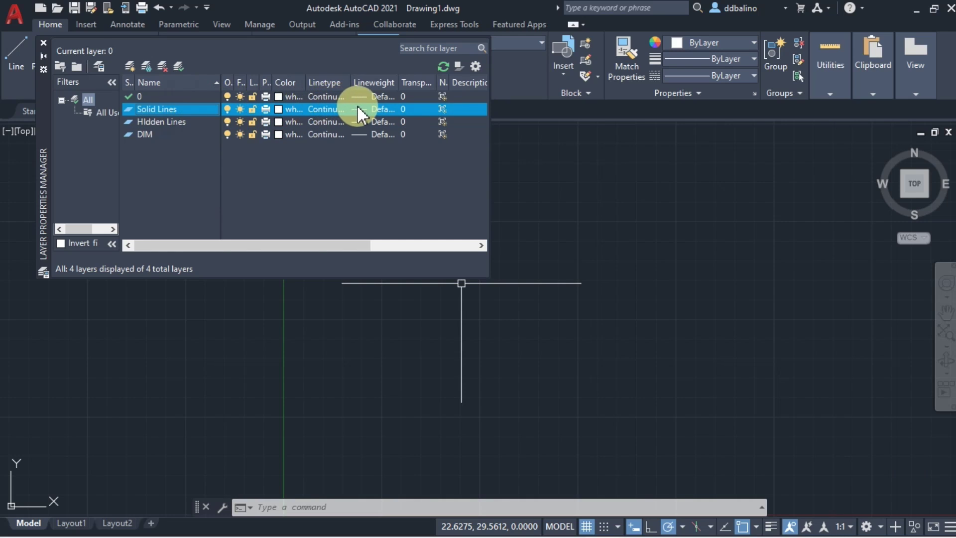
left_click_drag(491, 128, 723, 131)
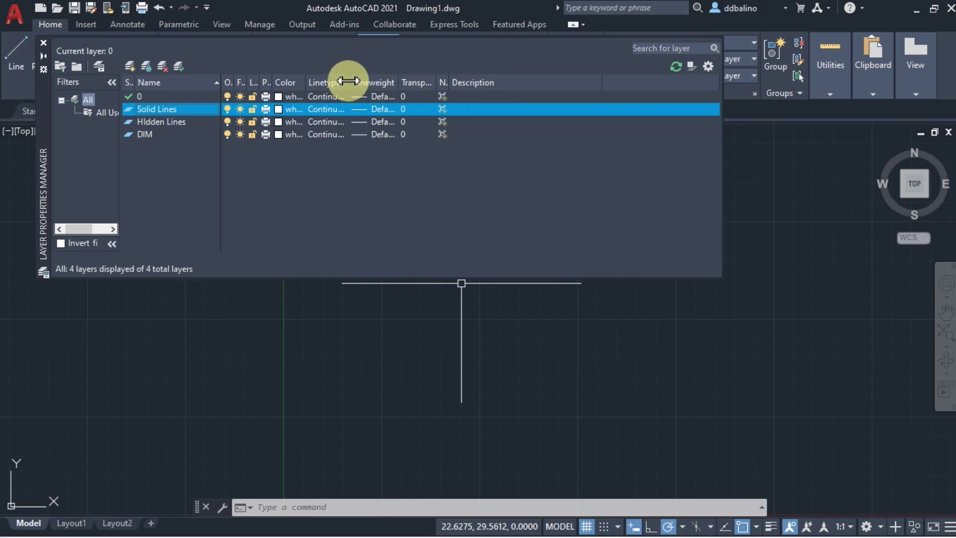
left_click_drag(349, 81, 491, 78)
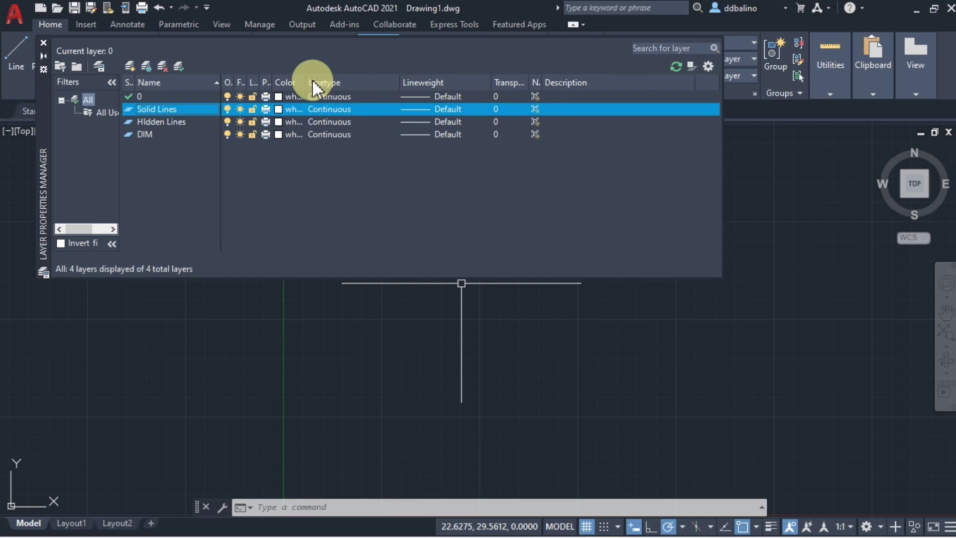
left_click_drag(305, 78, 375, 83)
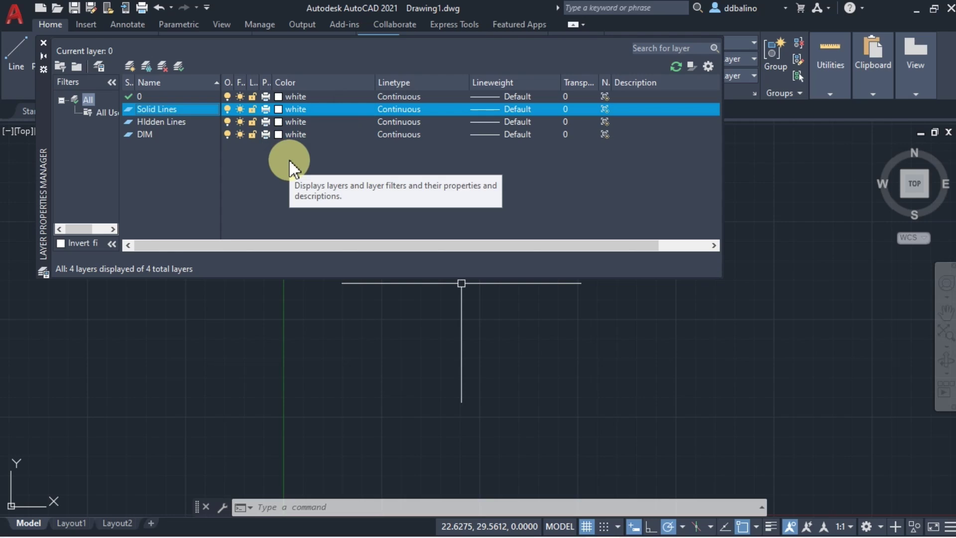
Set the lineweight of the Solid Lines layer to 0.50 mm.
left_click(515, 108)
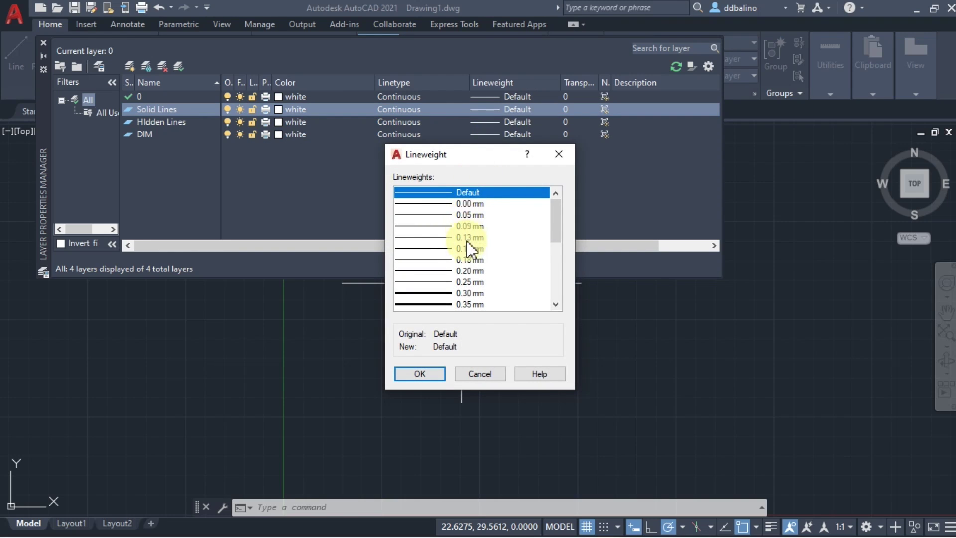
left_click_drag(554, 213, 555, 240)
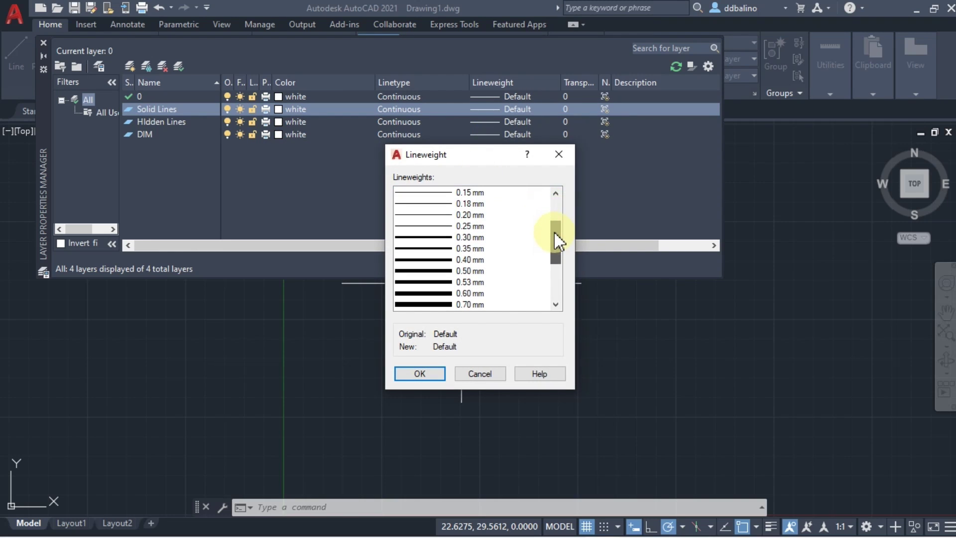
left_click(468, 271)
left_click(424, 373)
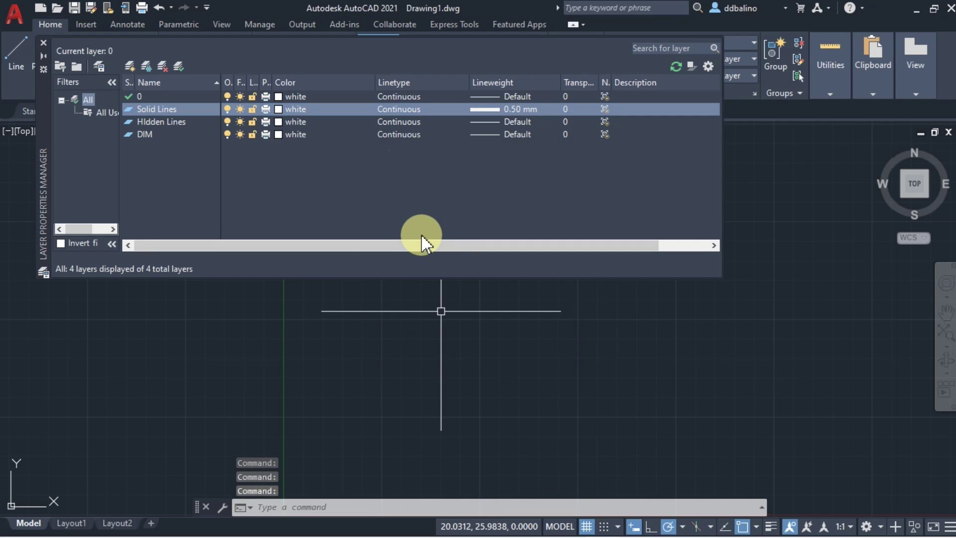
Set the color of the DIM layer to green.
left_click(172, 135)
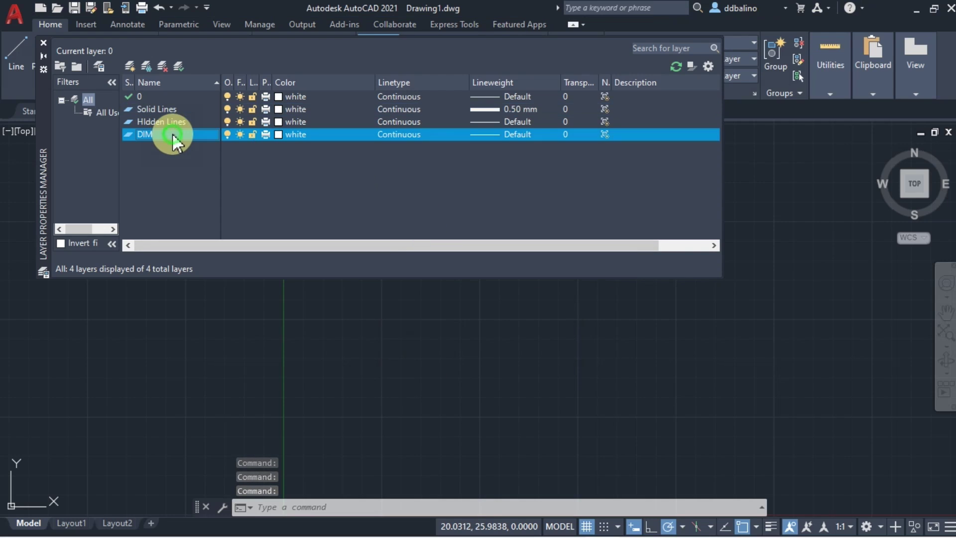
left_click(288, 135)
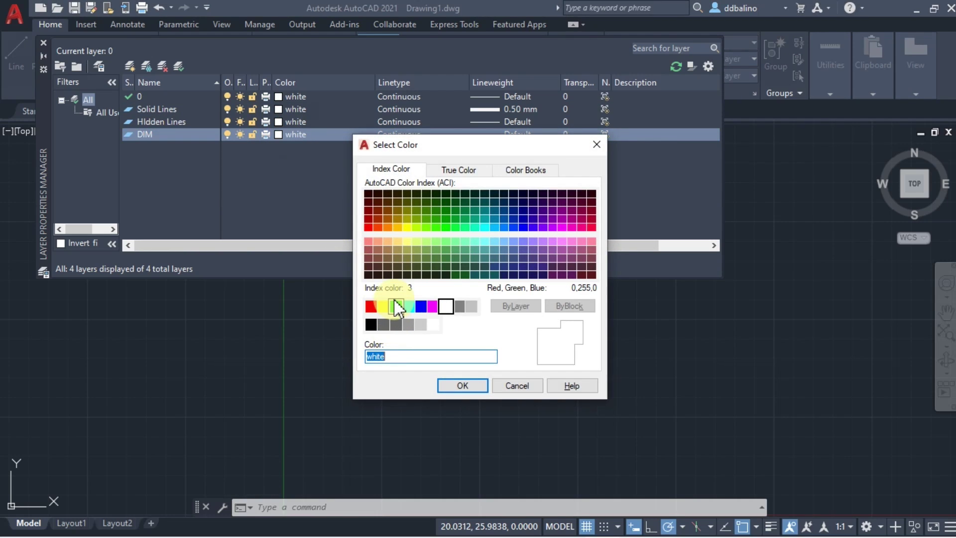
left_click(397, 307)
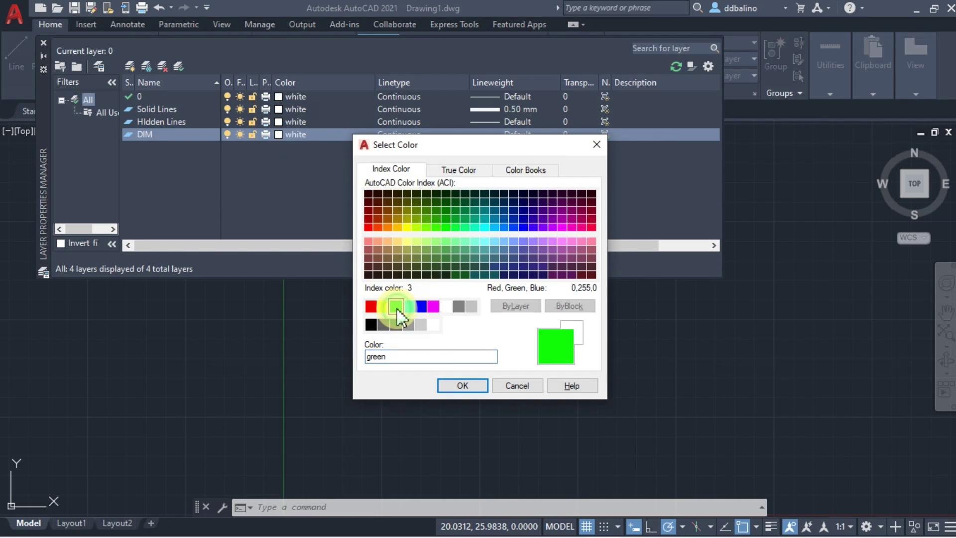
left_click(463, 386)
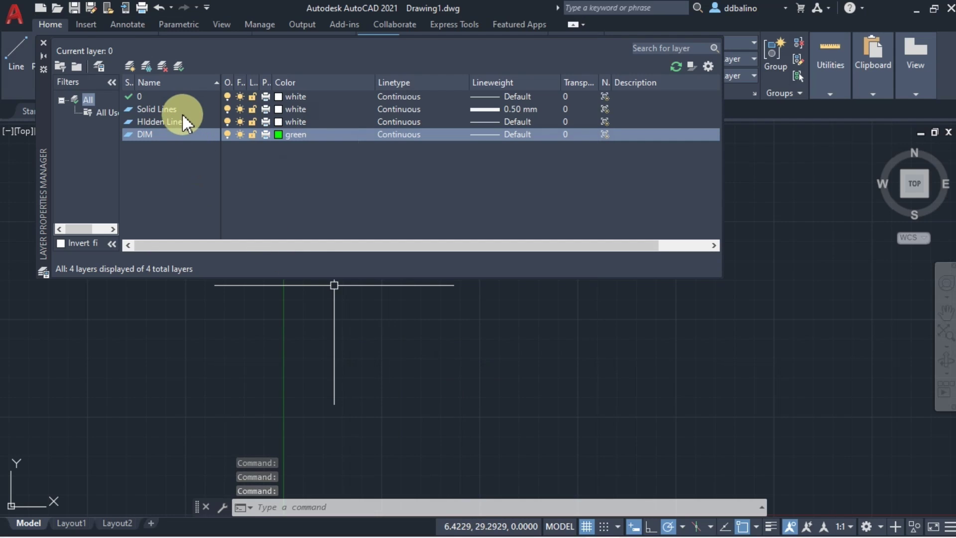
Load the HIDDEN linetype from acad.lin while choosing a linetype for the HIdden Lines layer.
left_click(172, 122)
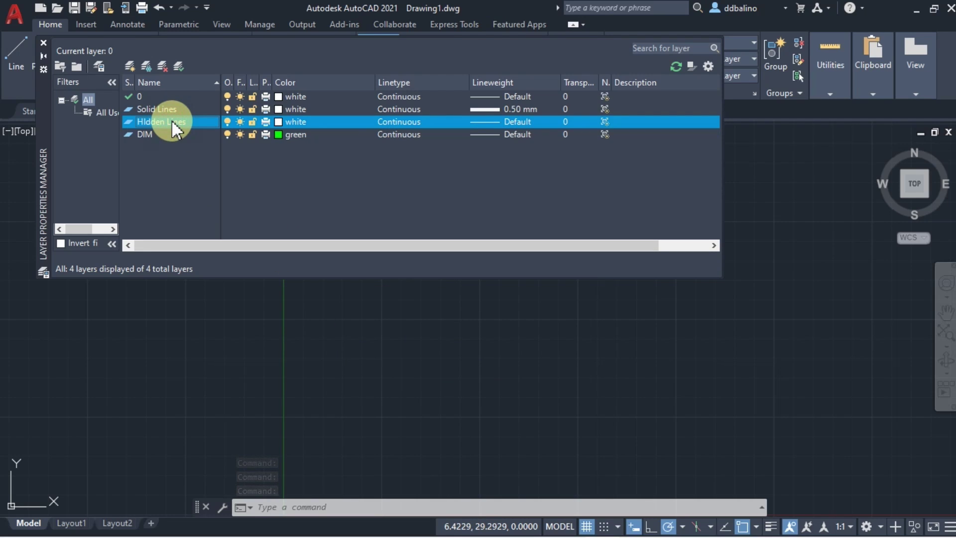
left_click(400, 122)
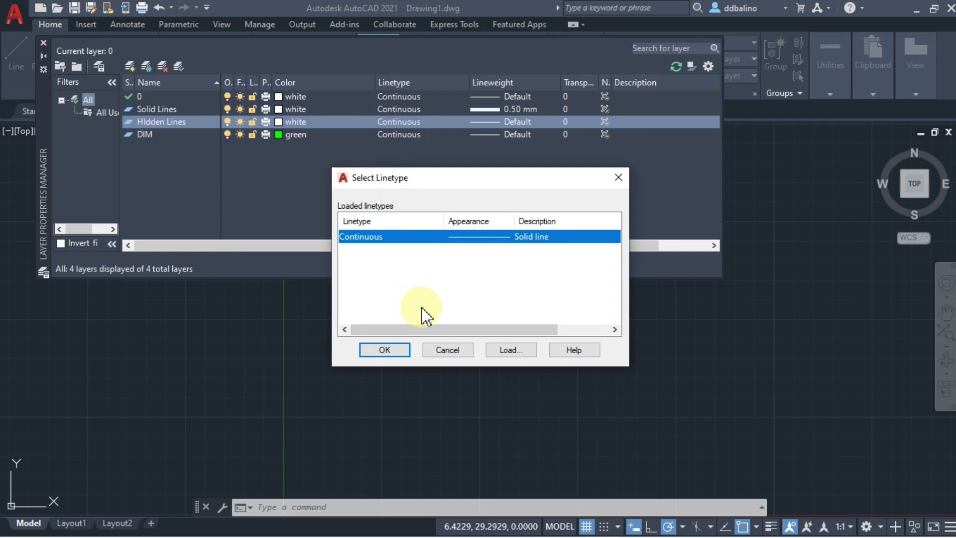
left_click(518, 351)
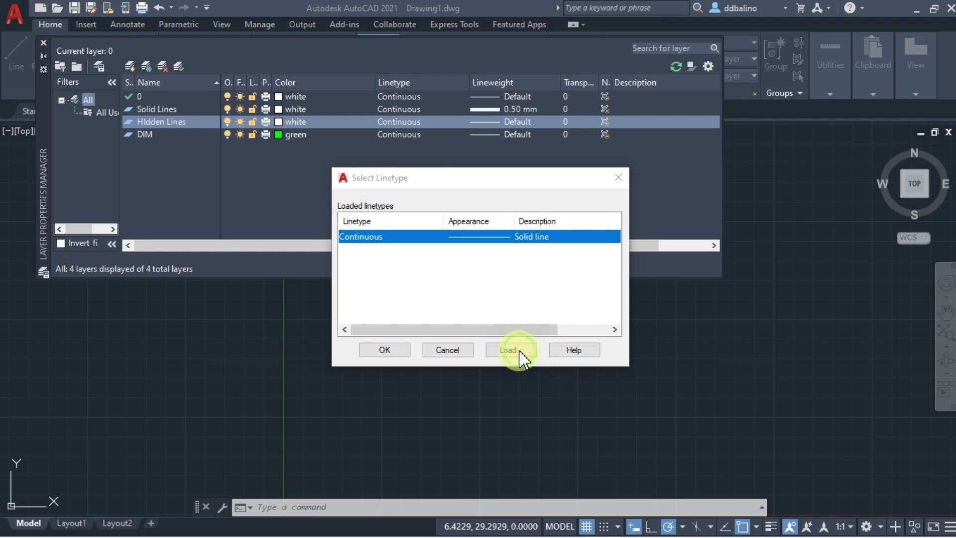
left_click_drag(616, 245, 611, 313)
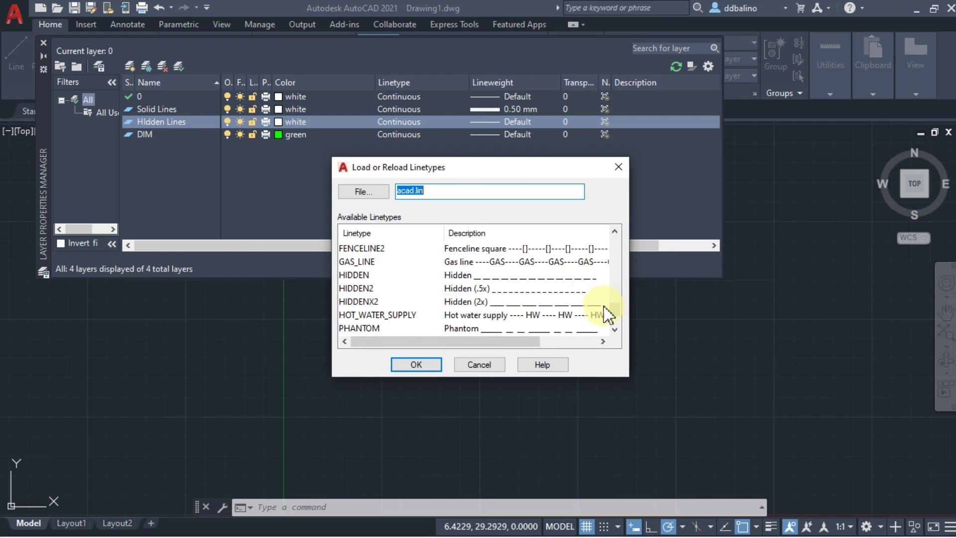
left_click(456, 275)
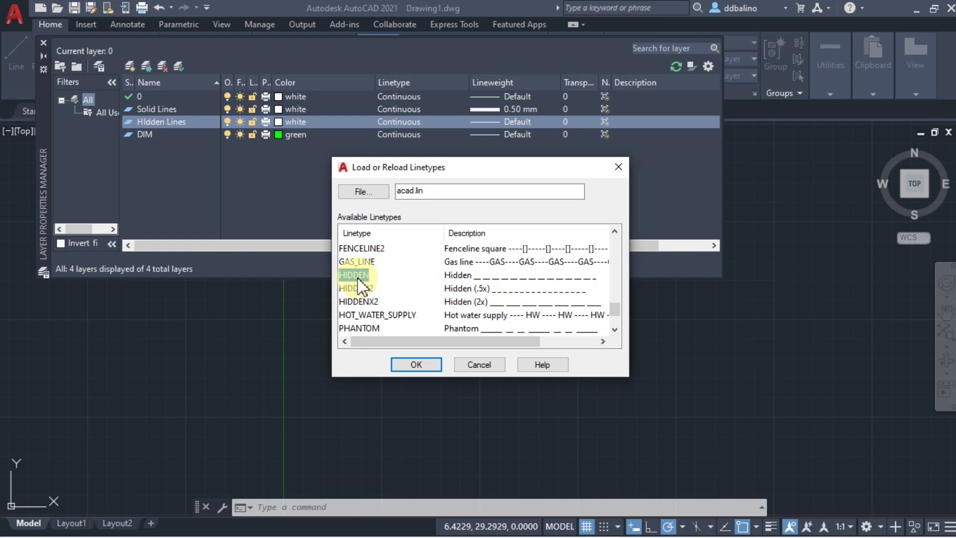
left_click(422, 370)
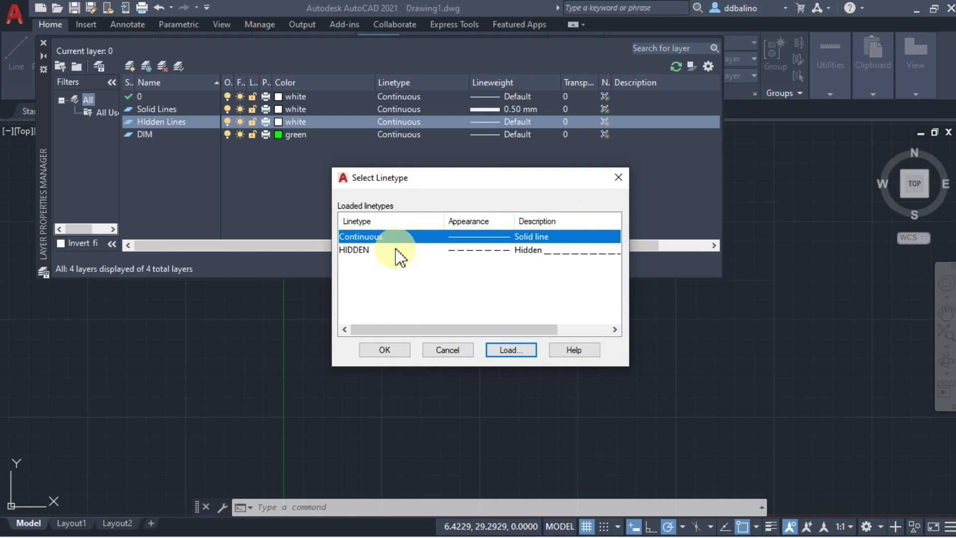
Assign the loaded HIDDEN linetype to the HIdden Lines layer and close the layer manager.
left_click(397, 250)
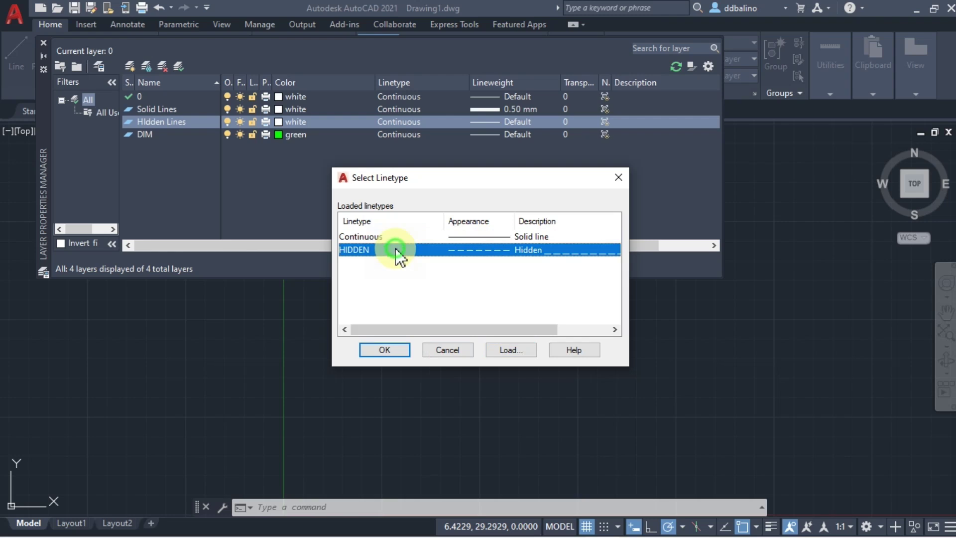
left_click(405, 350)
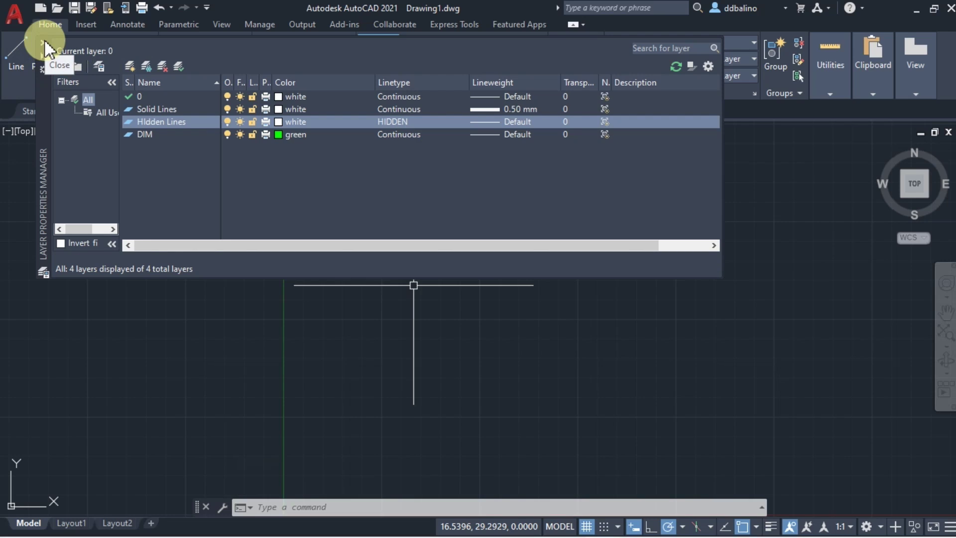
left_click(44, 39)
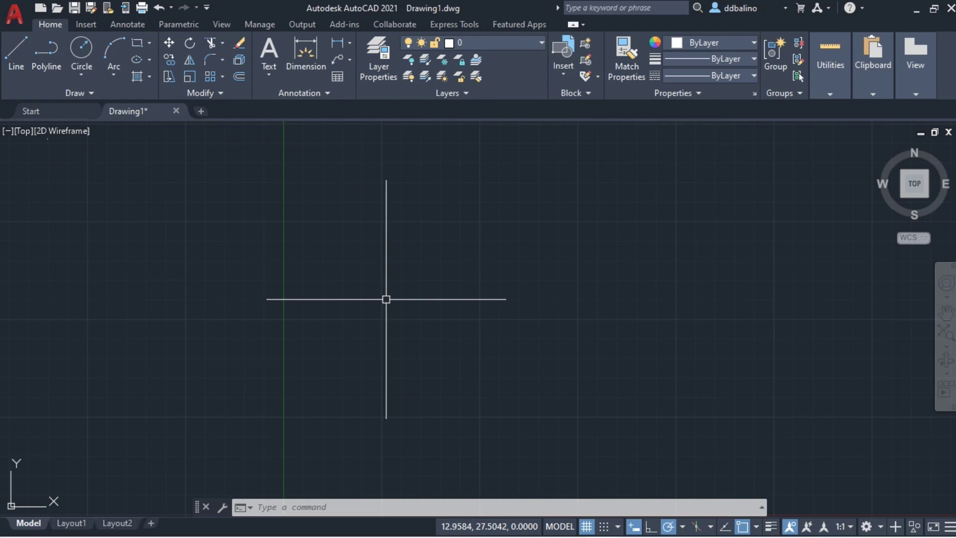
Modify the Standard dimension style with DIMSTYLE, setting the overall scale to 4 and enabling manual text placement.
type("DIMSTY")
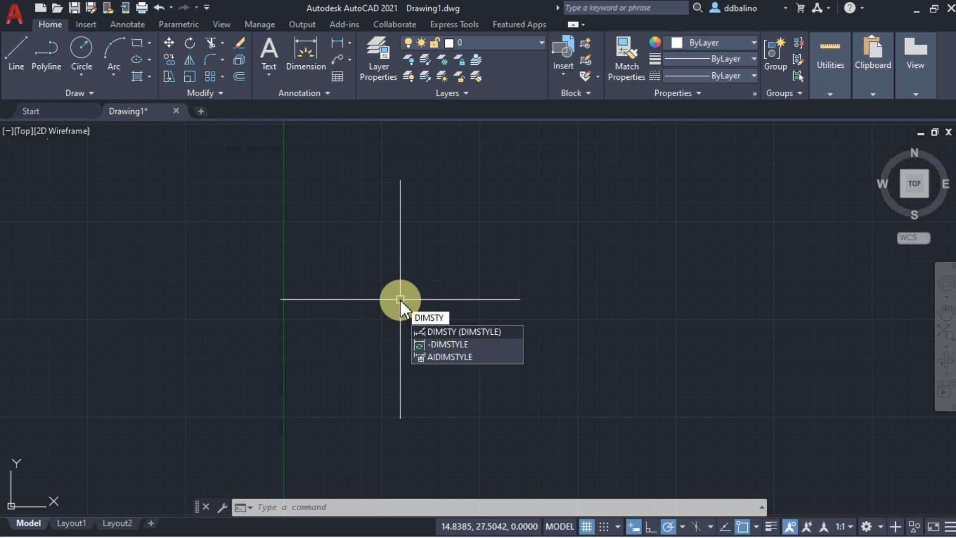
key("Return")
left_click(639, 244)
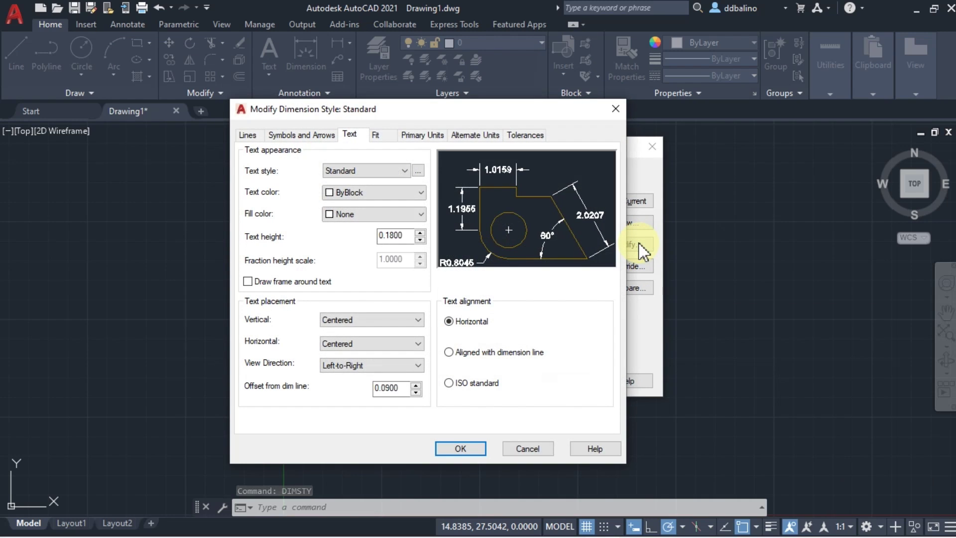
left_click(376, 140)
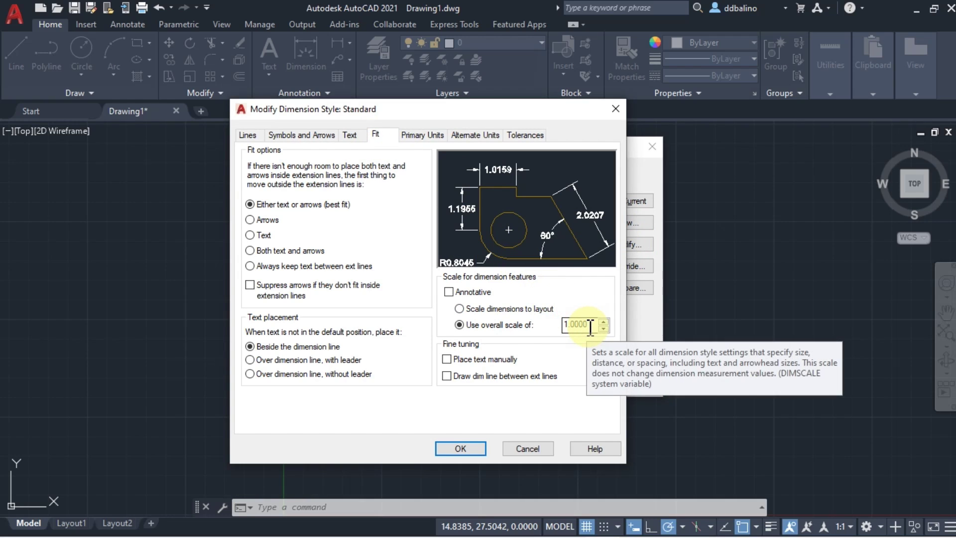
left_click_drag(590, 326, 534, 324)
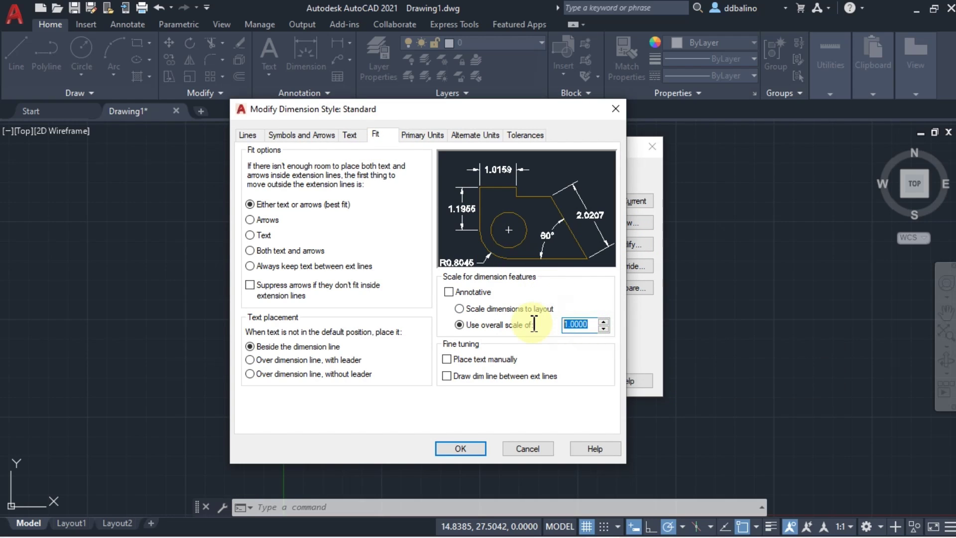
type("4")
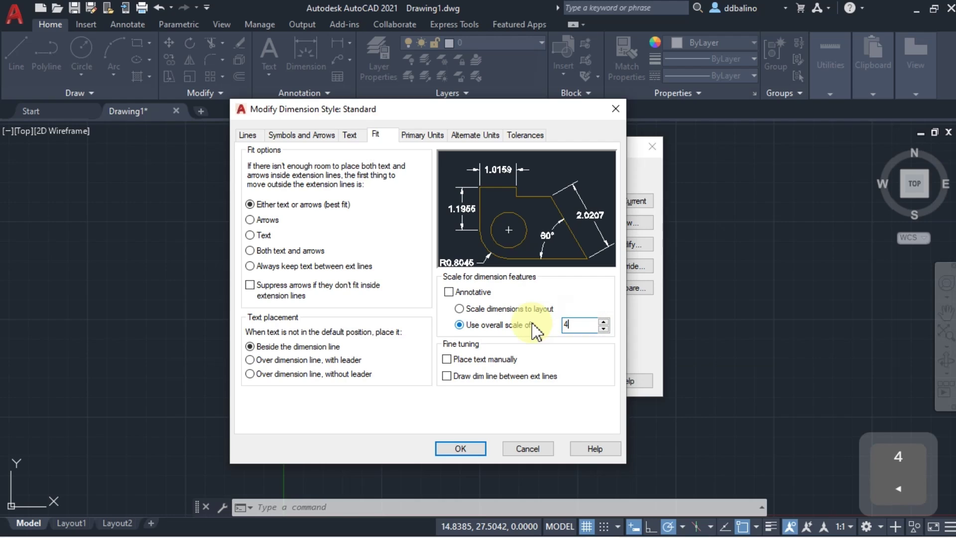
left_click(515, 326)
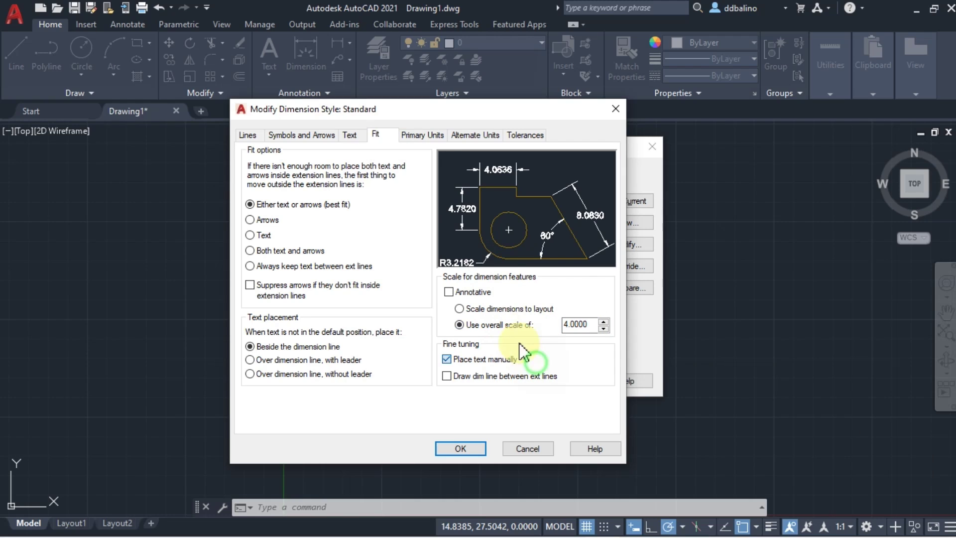
Set the precision of both linear and angular dimensions to 0.00 in the Standard dimension style.
left_click(431, 136)
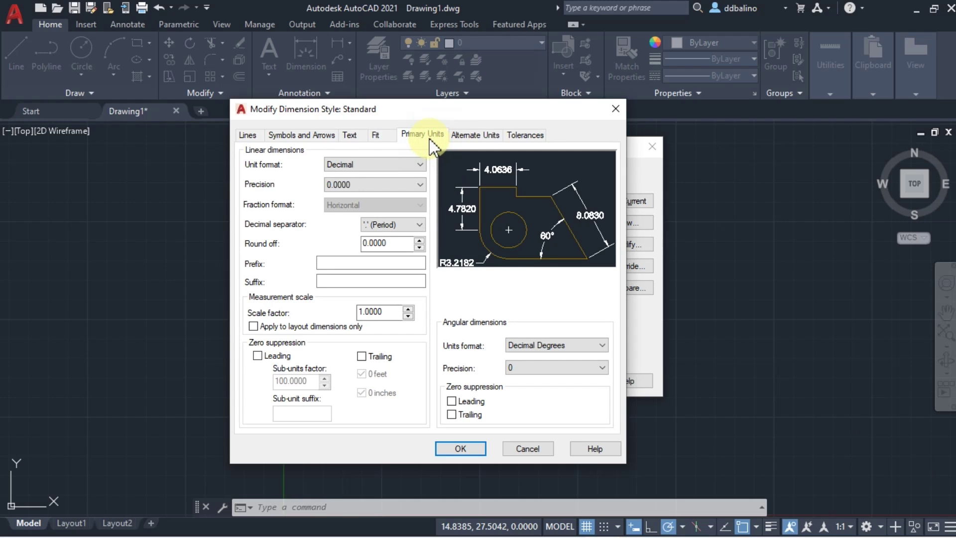
left_click(393, 185)
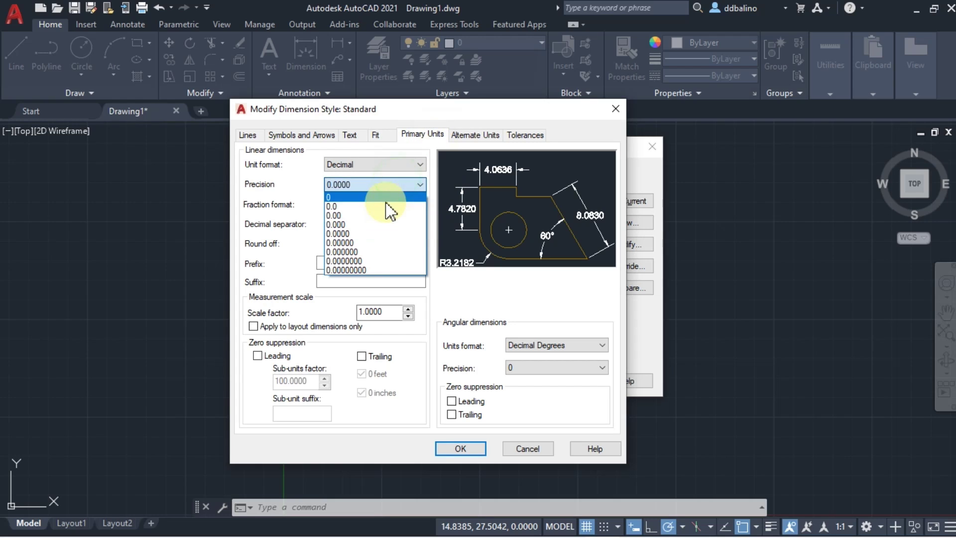
left_click(374, 219)
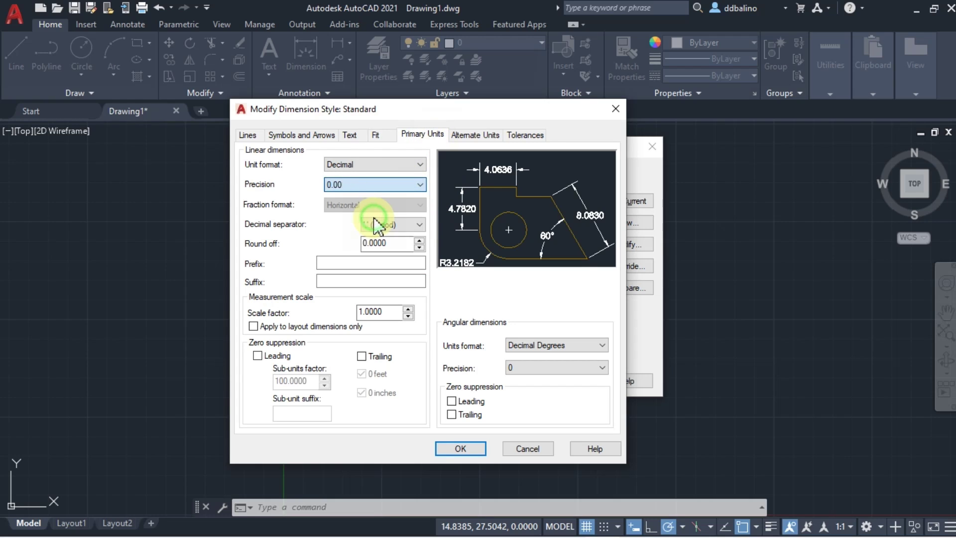
left_click(560, 368)
left_click(550, 397)
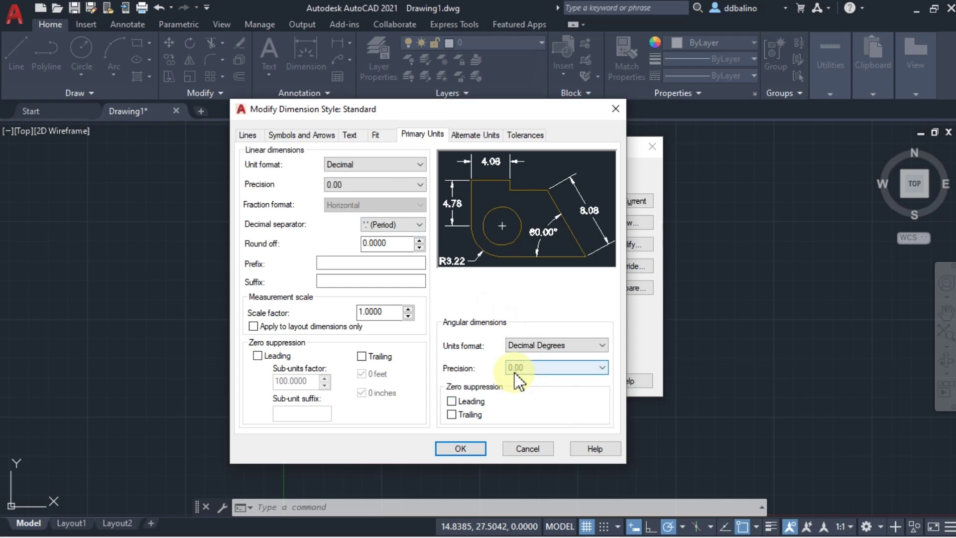
Suppress leading and trailing zeros for both the angular and the linear dimensions.
left_click(452, 401)
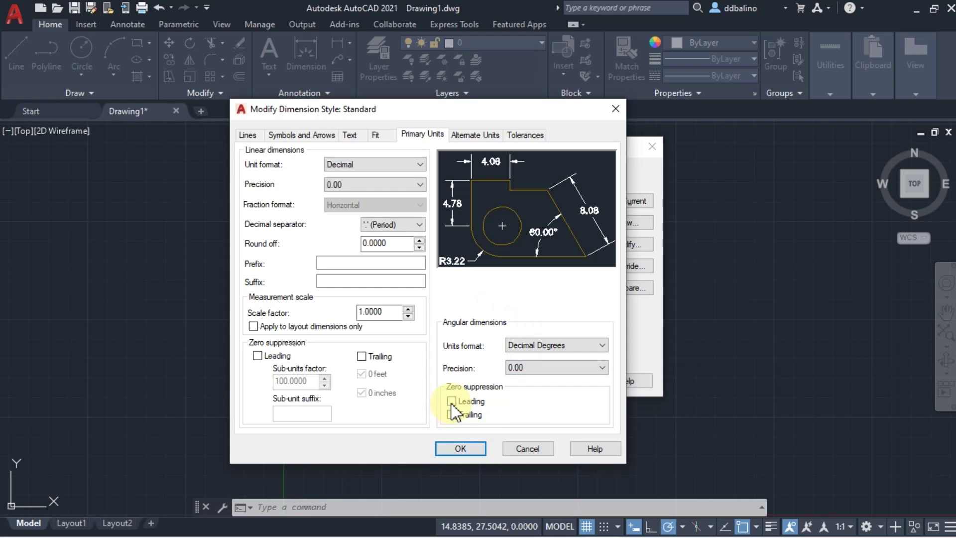
left_click(452, 415)
left_click(258, 356)
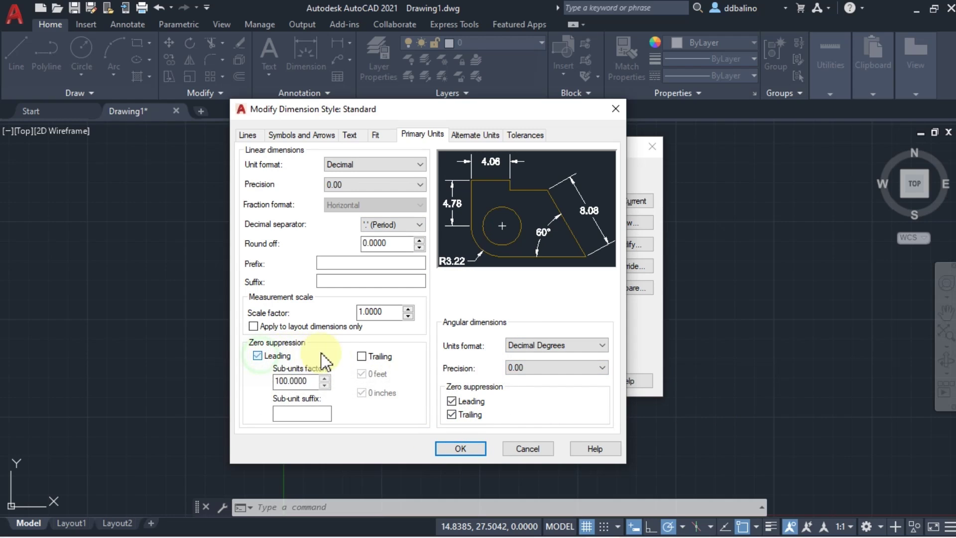
left_click(361, 356)
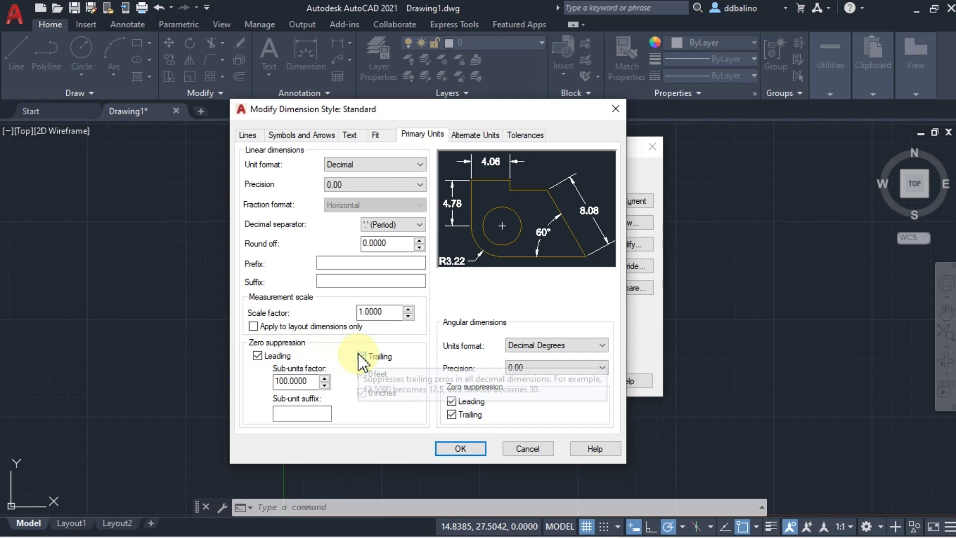
Set the extension lines to extend 0.3 beyond the dimension lines and to be offset 0.3 from the origin.
left_click(248, 135)
left_click(406, 247)
left_click(586, 304)
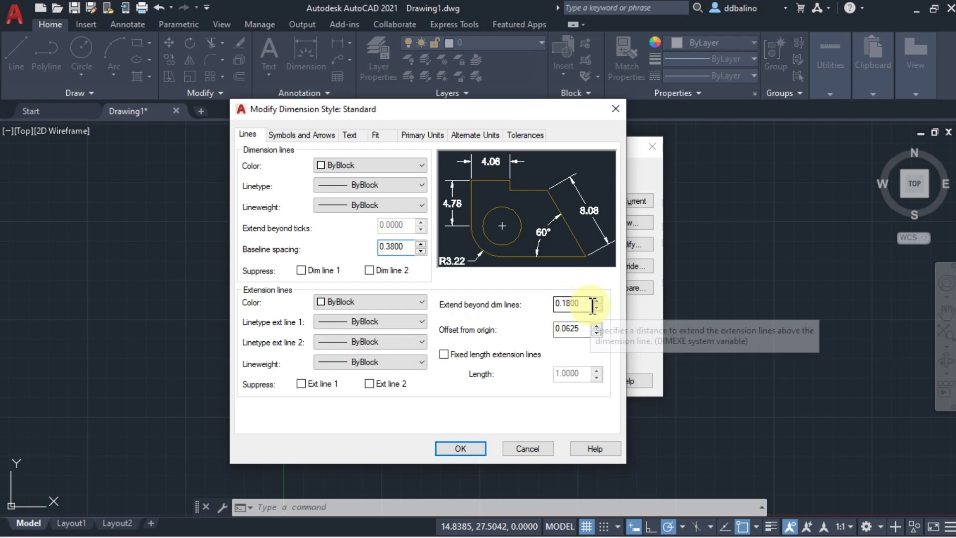
left_click_drag(593, 305, 562, 305)
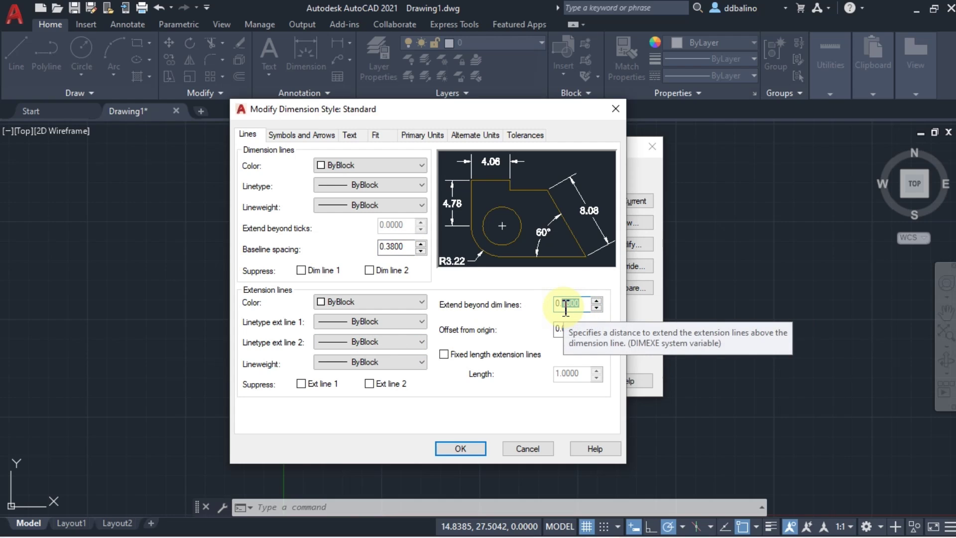
type("3")
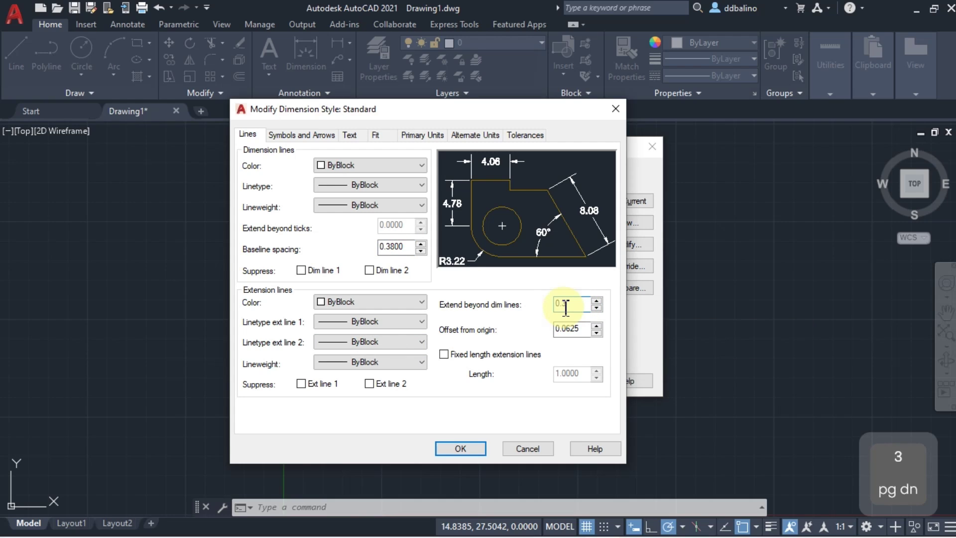
left_click_drag(591, 329, 563, 334)
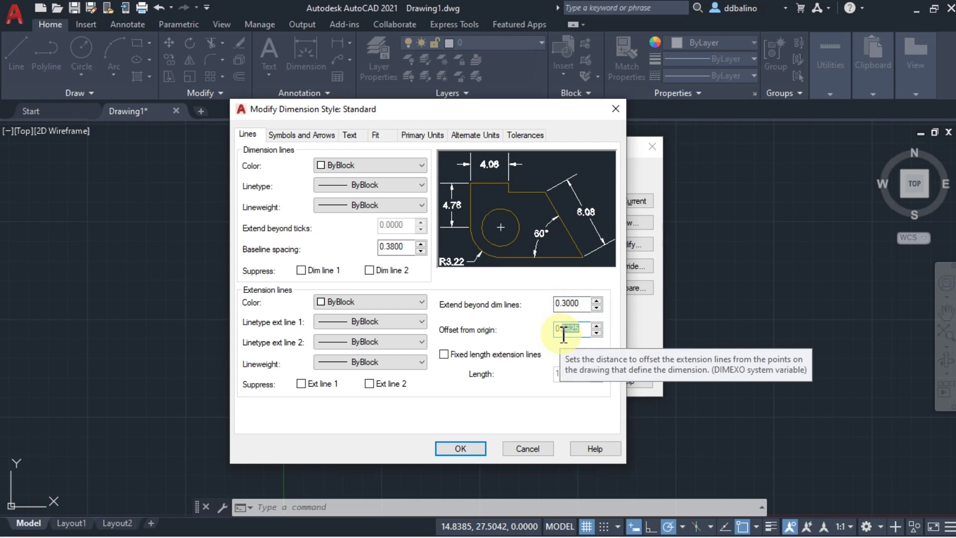
type("3000")
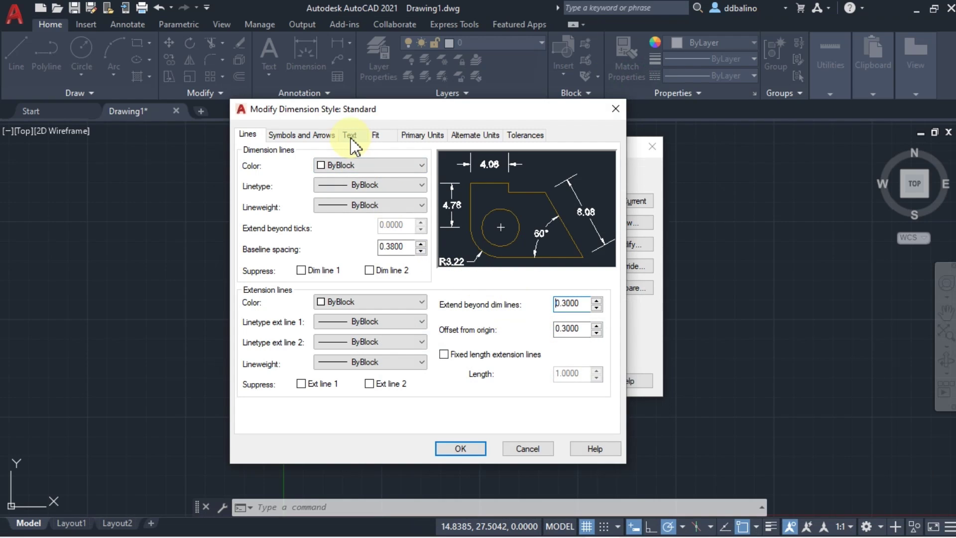
Set the dimension text's offset from the dimension line to 0.2 and its text height to 0.25.
left_click(350, 135)
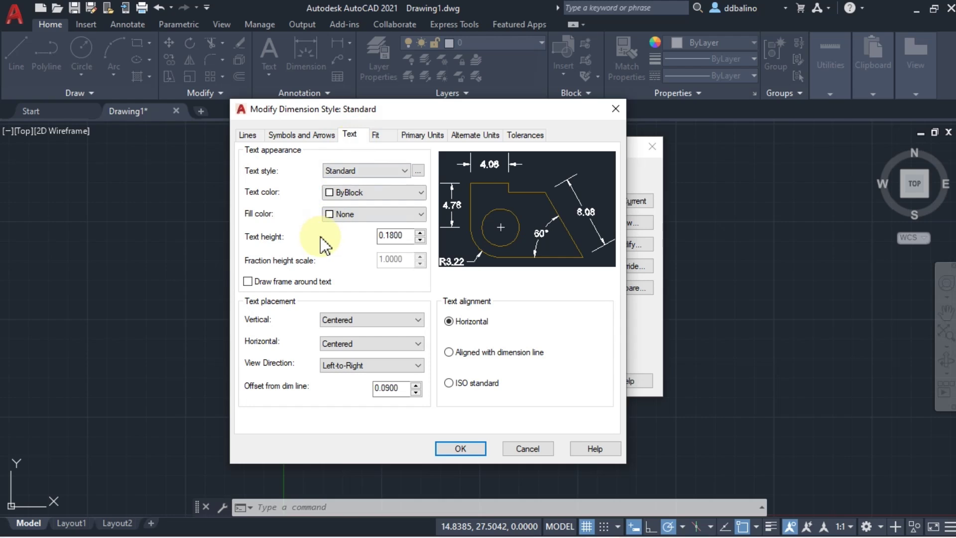
left_click_drag(403, 388, 384, 388)
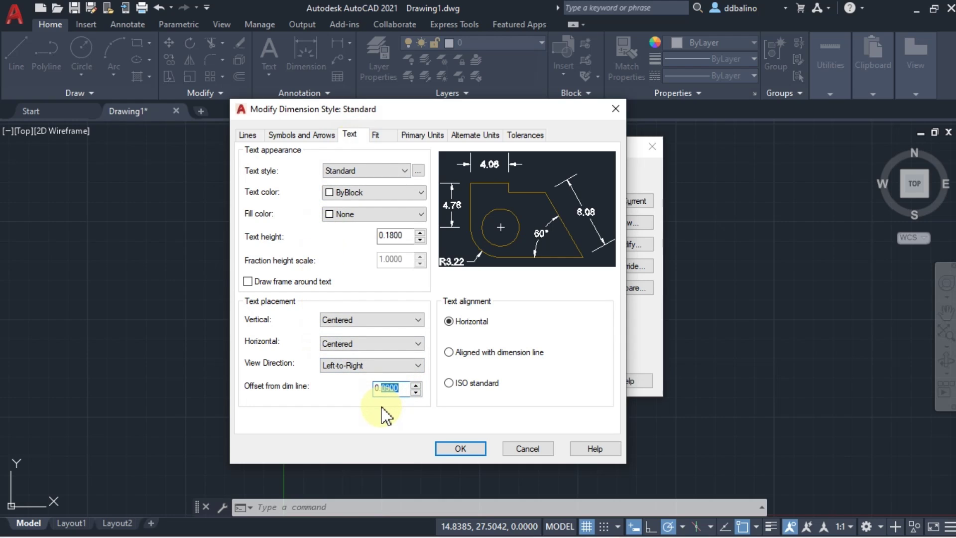
type("2")
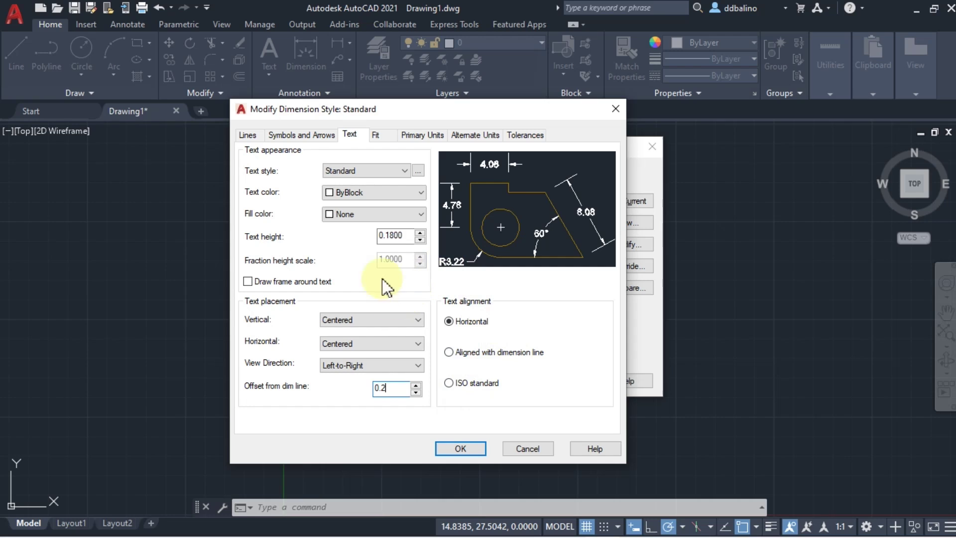
left_click(404, 236)
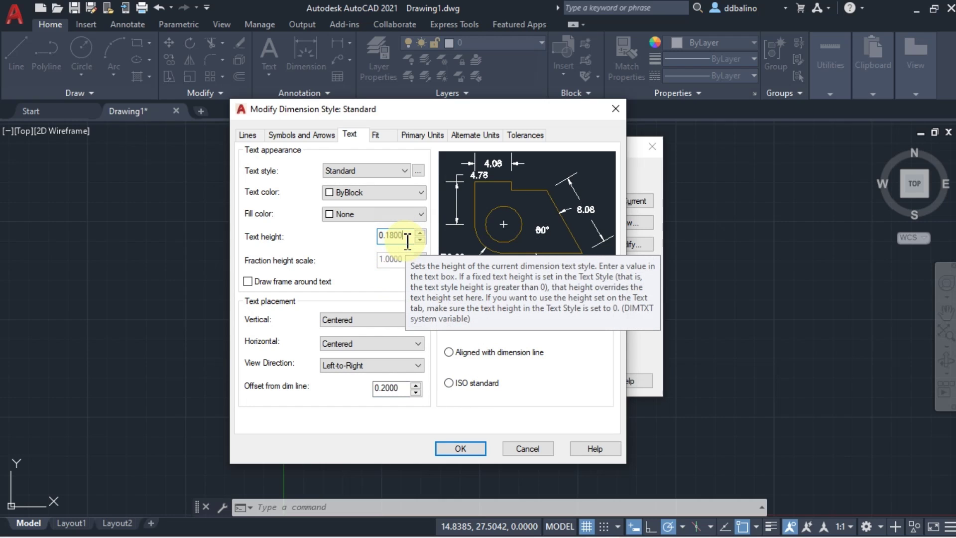
left_click_drag(402, 237, 389, 238)
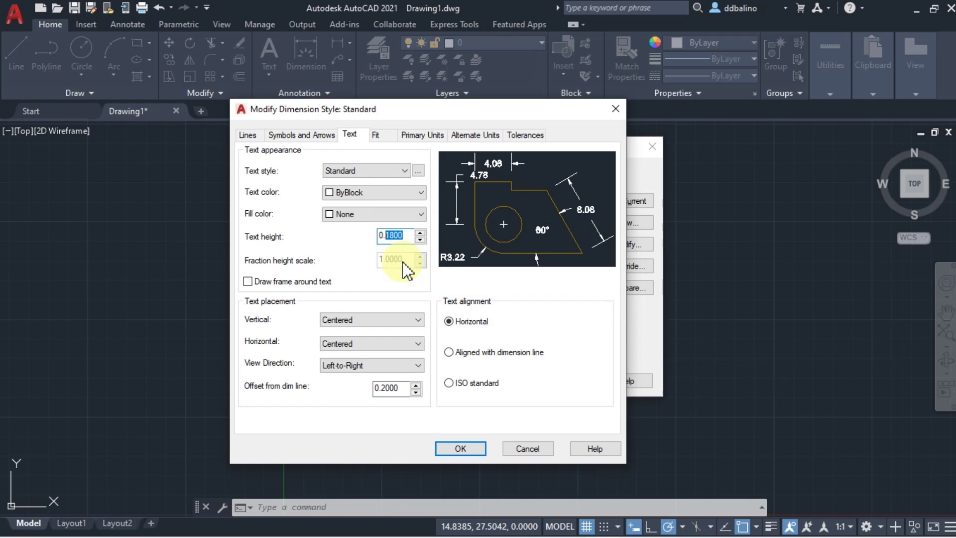
type("25")
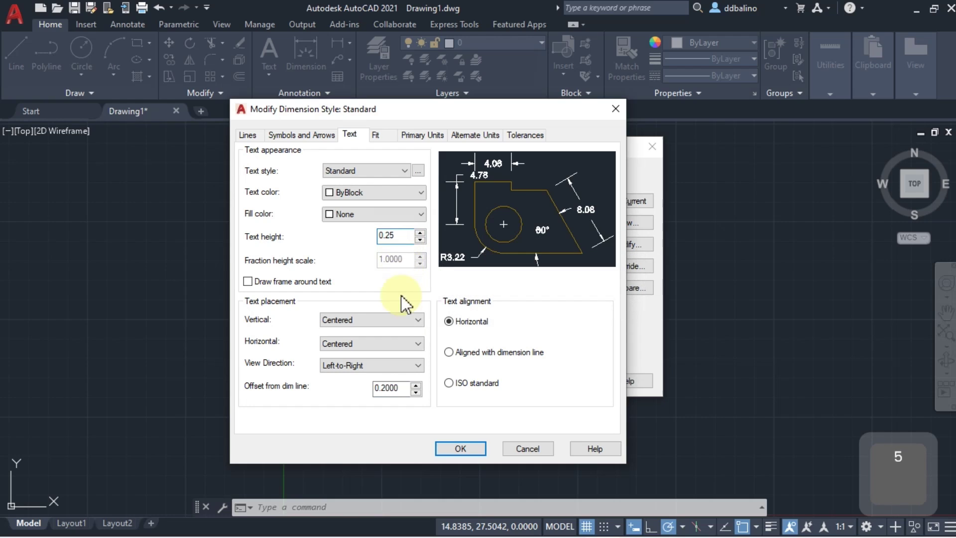
left_click(404, 388)
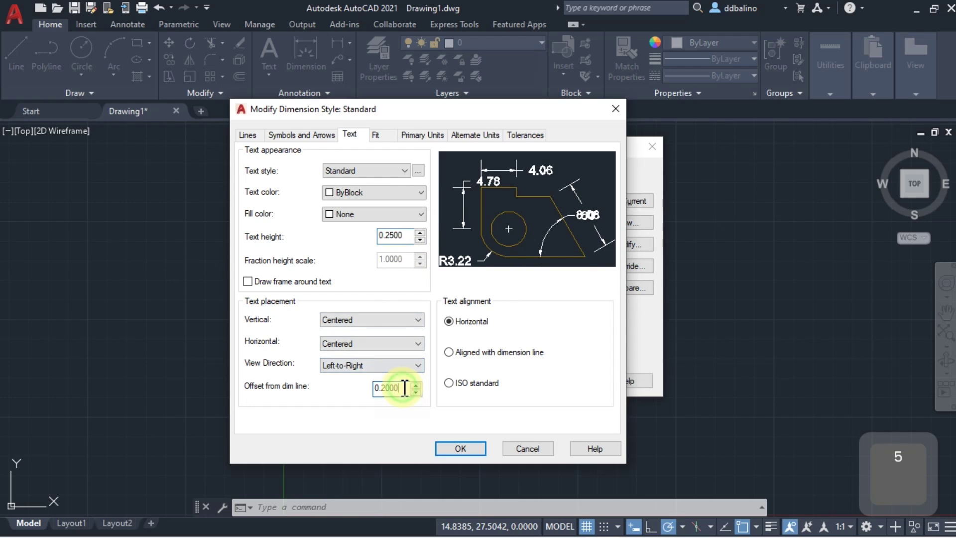
Set the arrow size to 0.2 and the center marks to Line, and accept the dimension style changes.
left_click(310, 136)
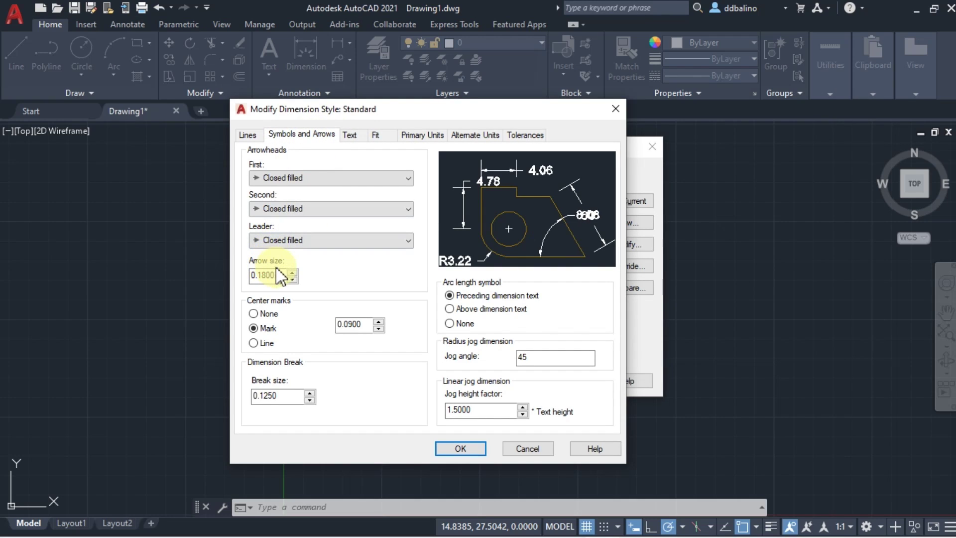
left_click_drag(273, 274, 258, 274)
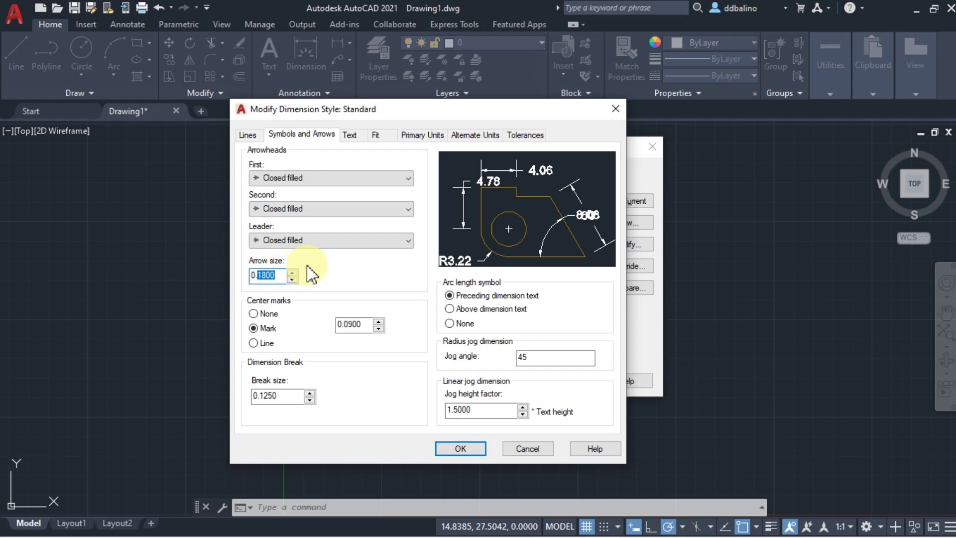
type("2")
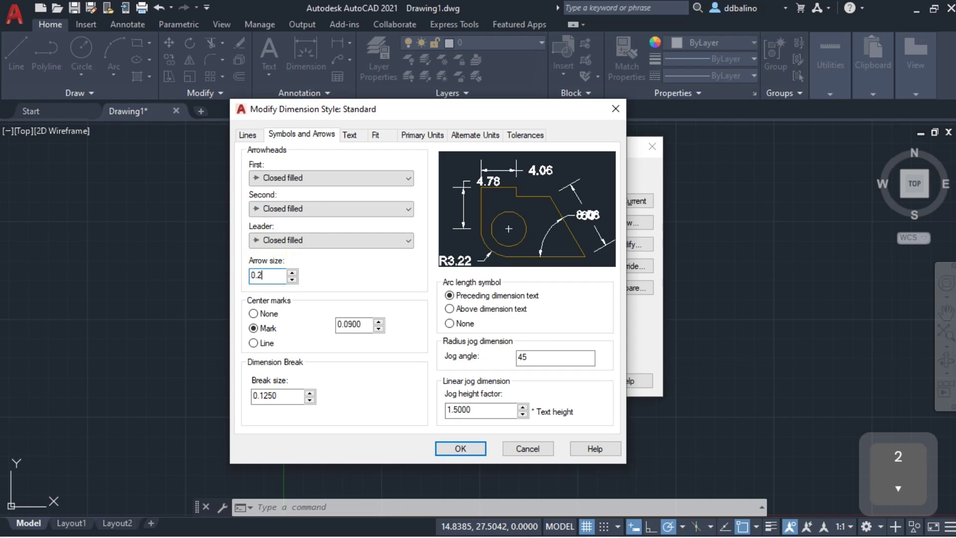
left_click(268, 343)
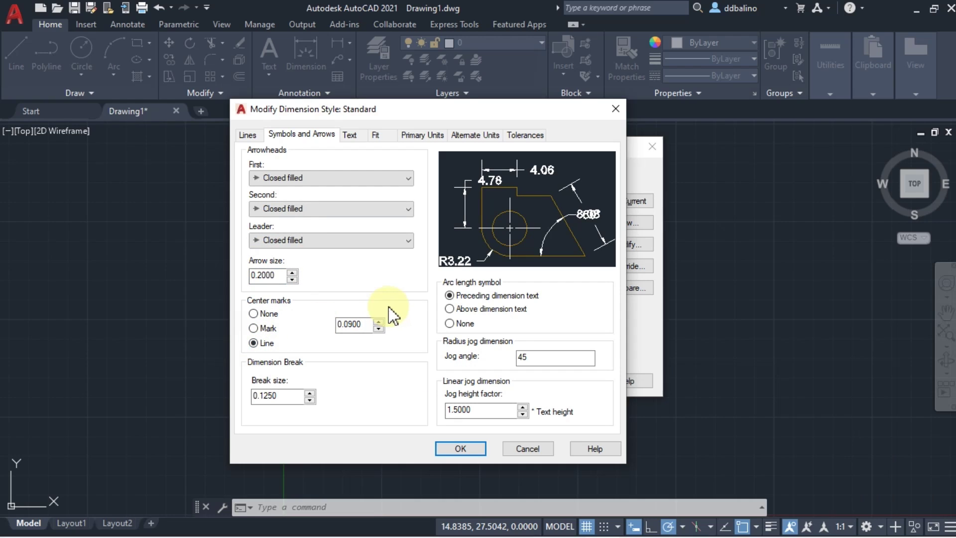
left_click(457, 449)
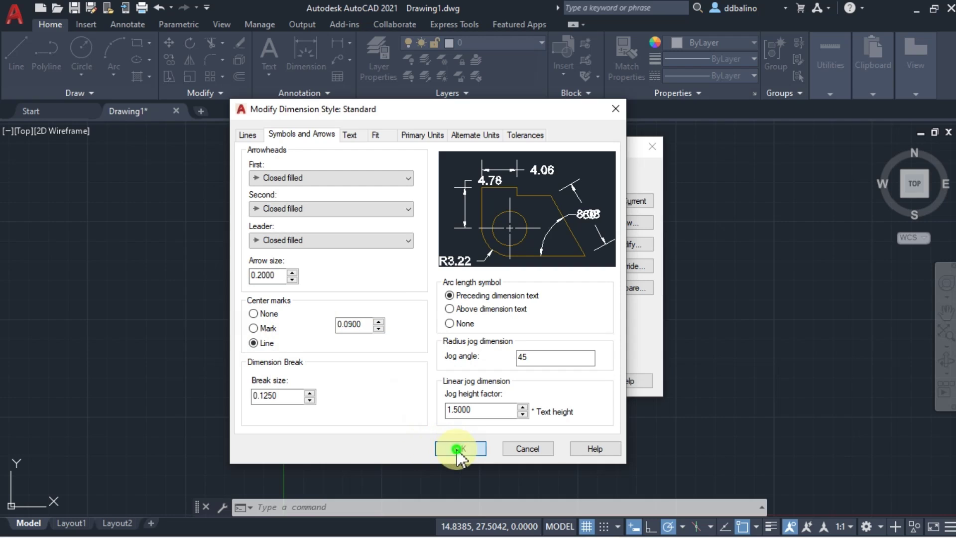
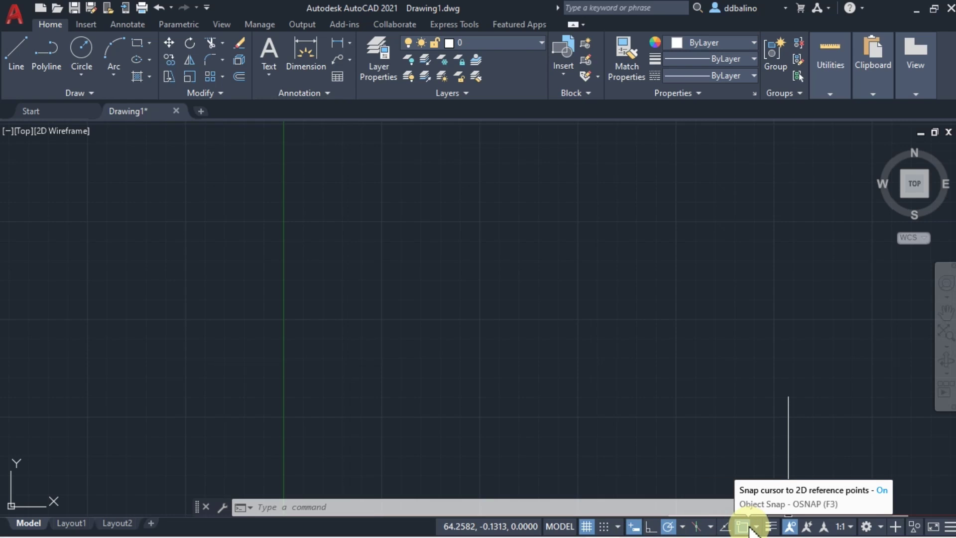
left_click(757, 526)
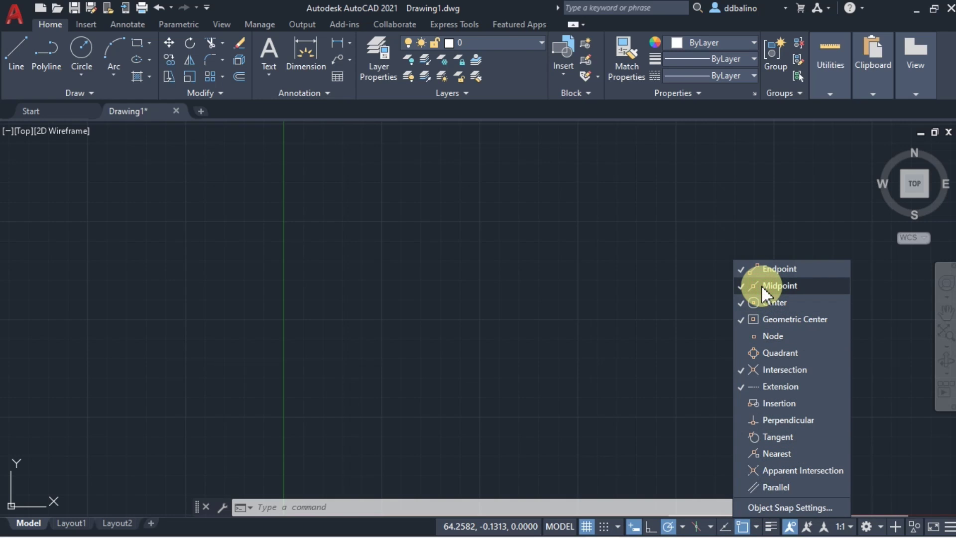
left_click(655, 351)
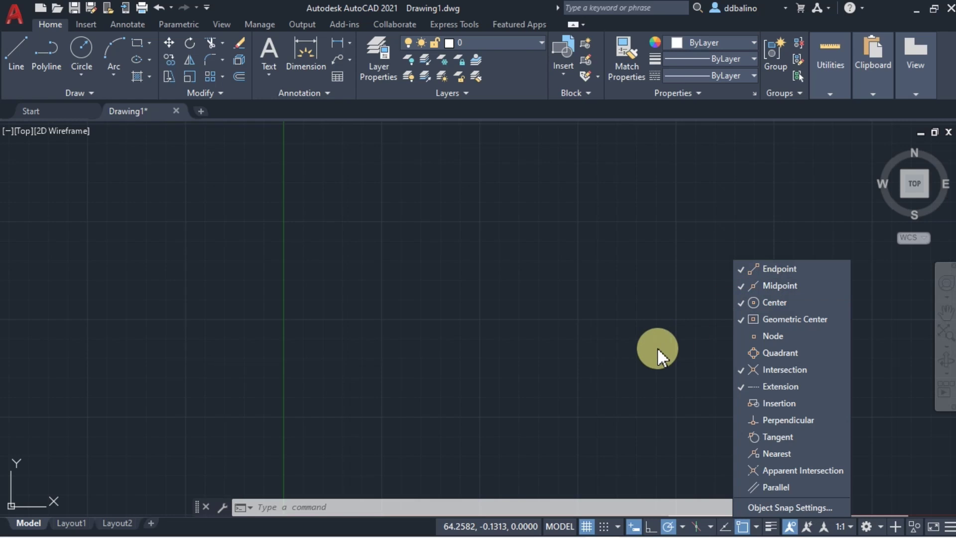
left_click(948, 527)
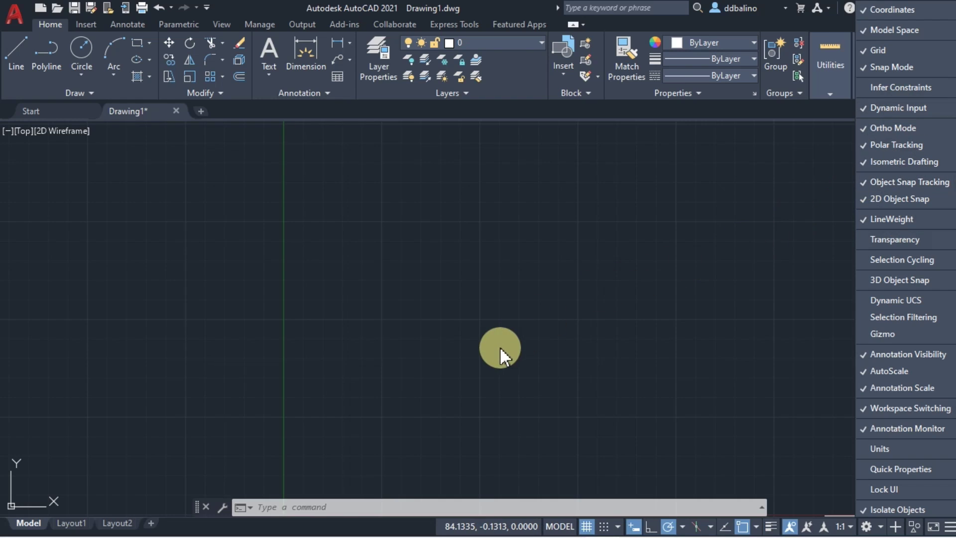
left_click(499, 347)
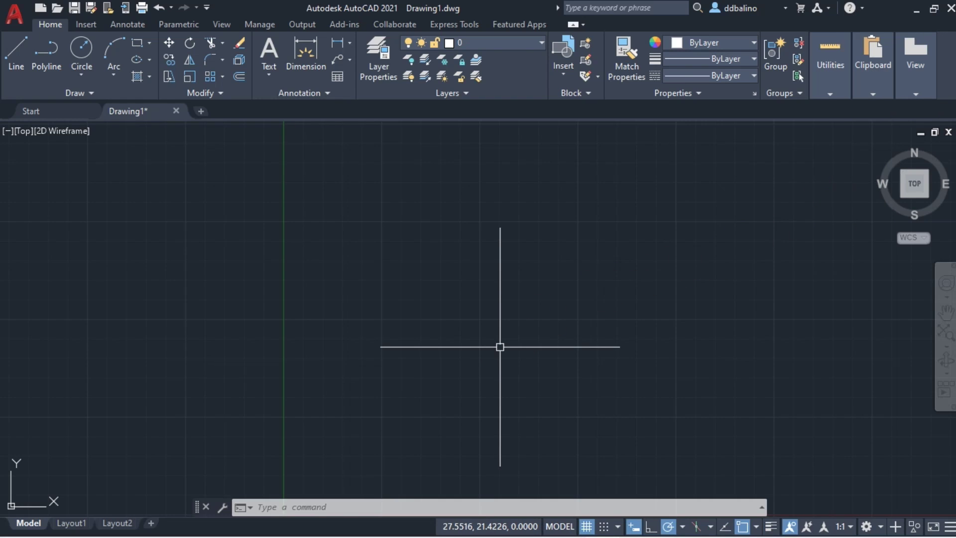
Switch the drawing to the SE Isometric view and zoom to extents.
mouse_move(929, 203)
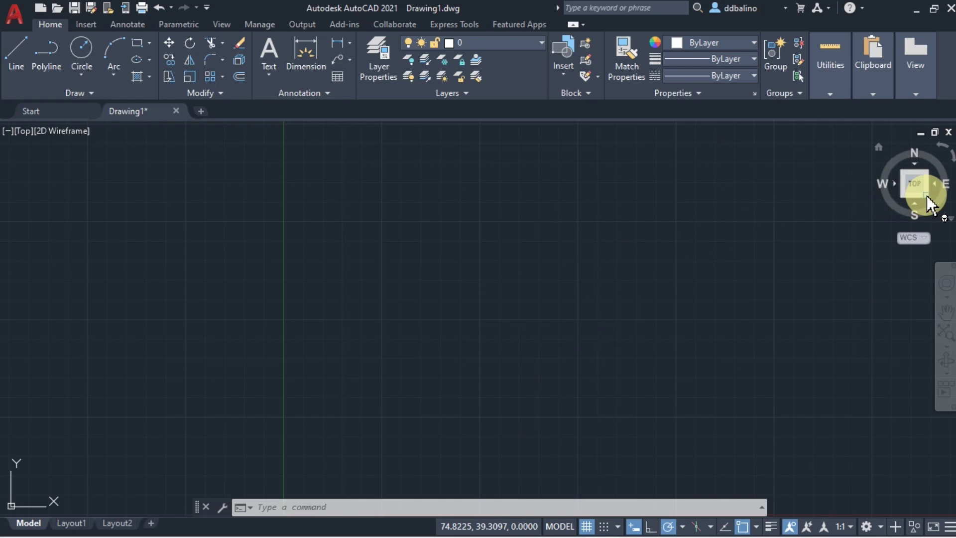
left_click(927, 195)
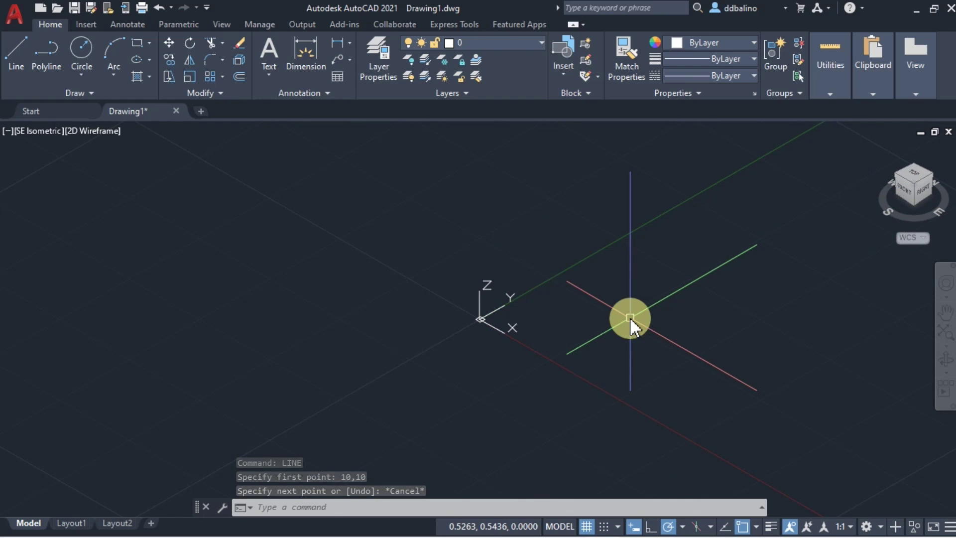
type("z")
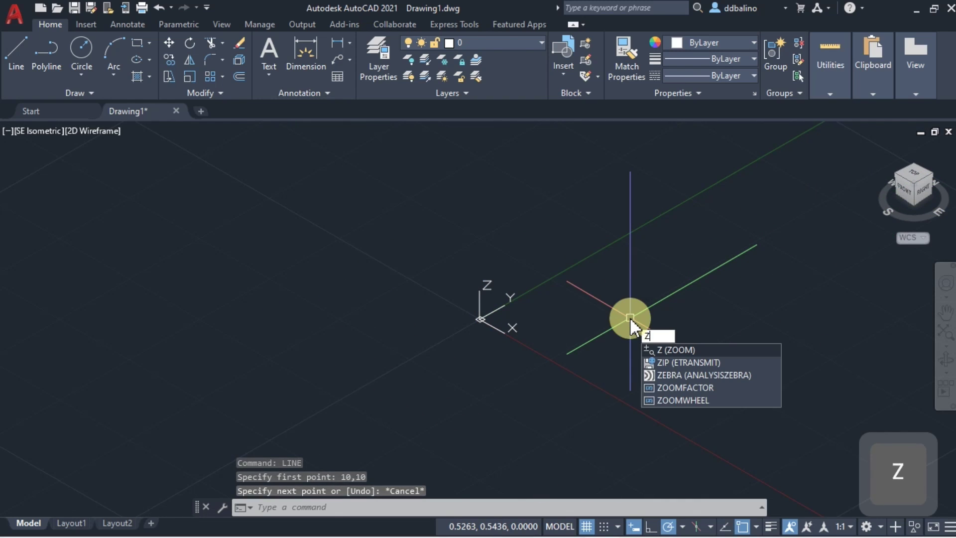
key("Return")
type("e")
key("Return")
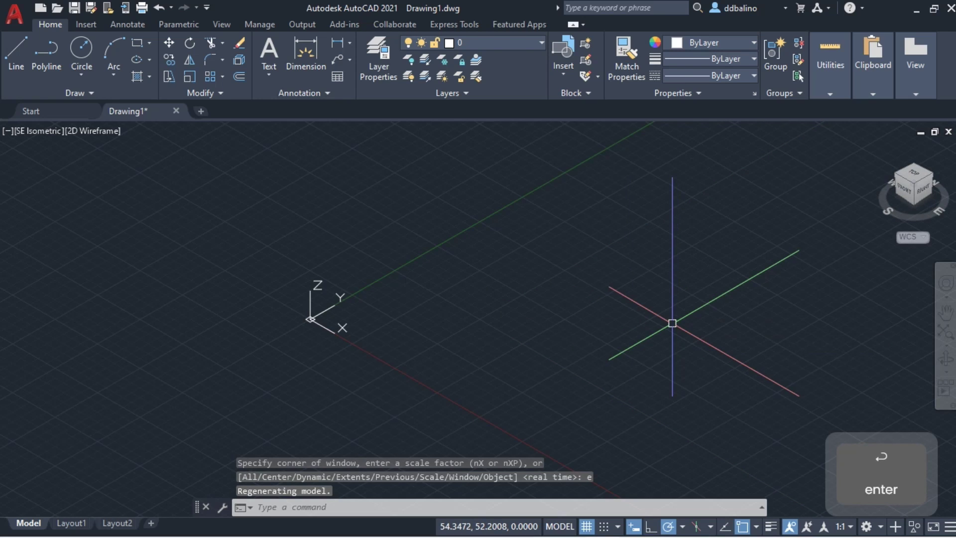
Make Solid Lines the current layer and turn on the lineweight display.
left_click(532, 44)
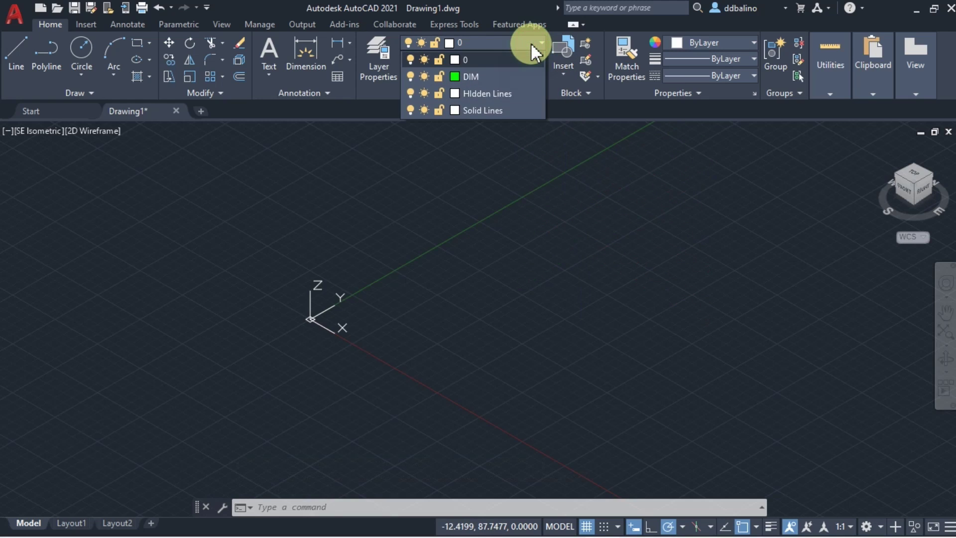
left_click(503, 107)
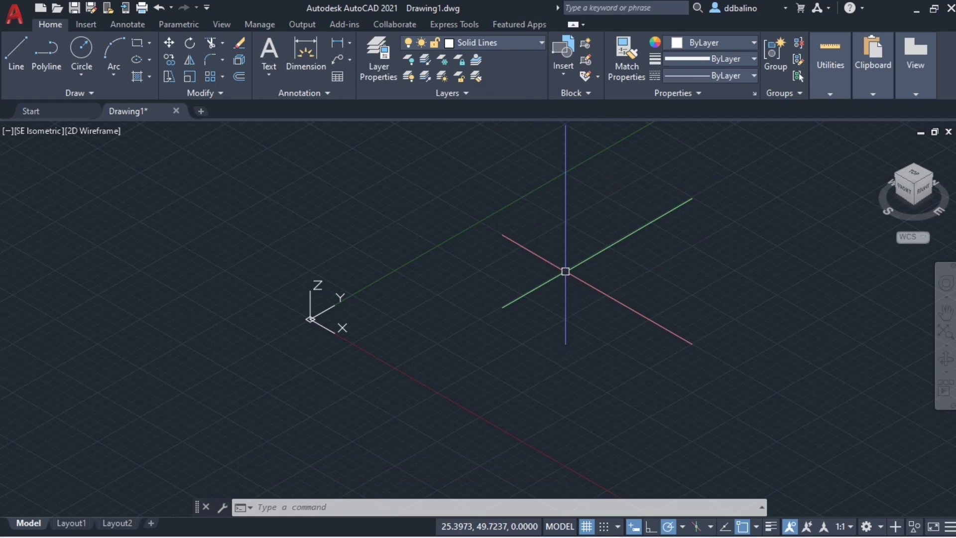
left_click(772, 527)
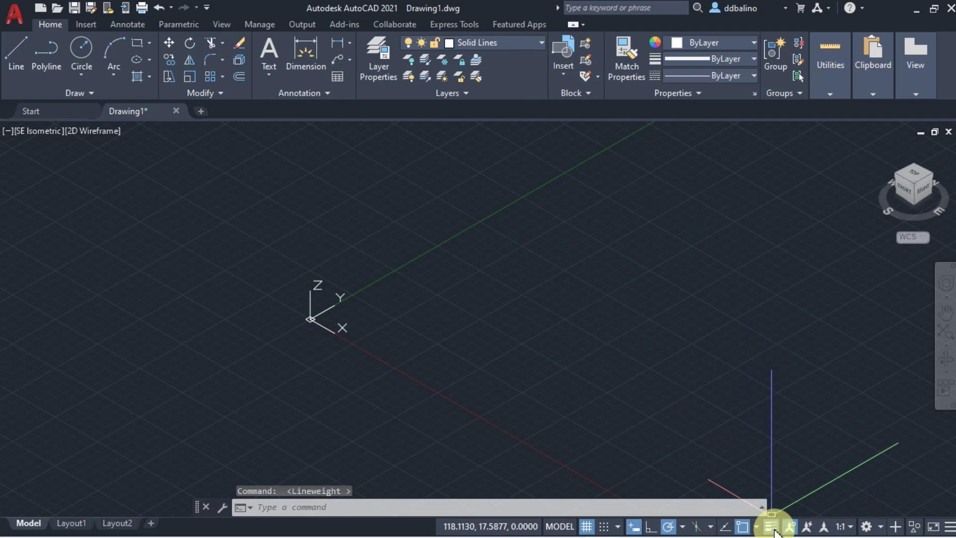
Draw connected lines for the block's base from 10,10, going 10 along positive X and 20 along positive Y.
type("line")
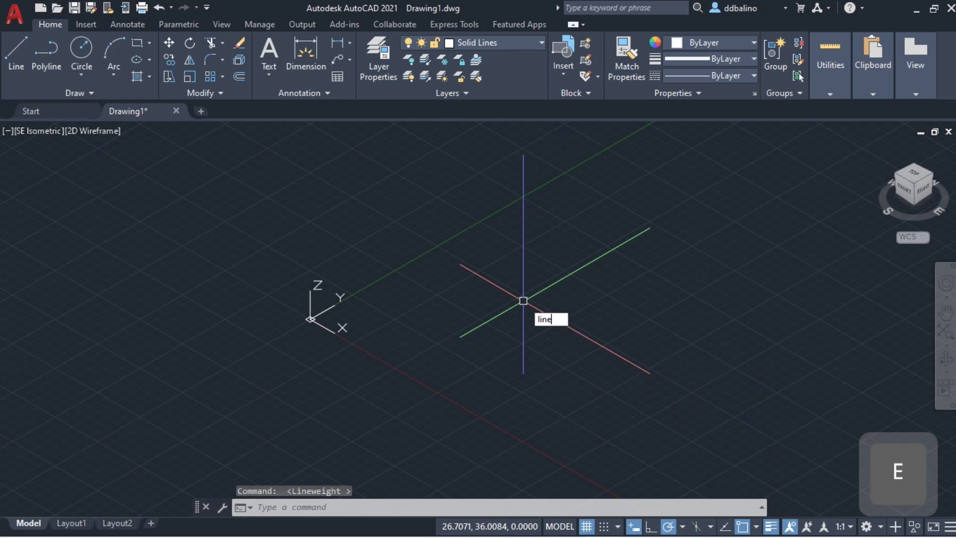
key("Return")
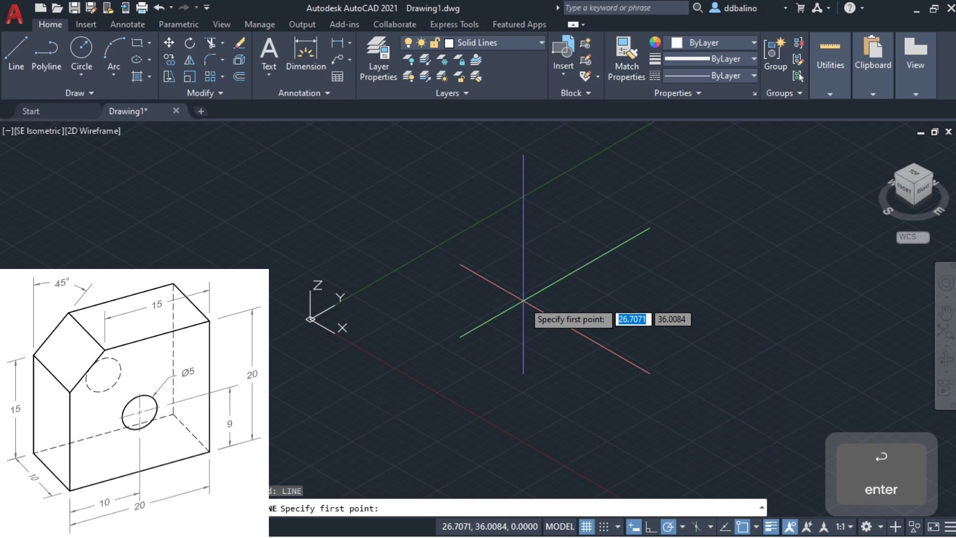
type("10,10")
key("Return")
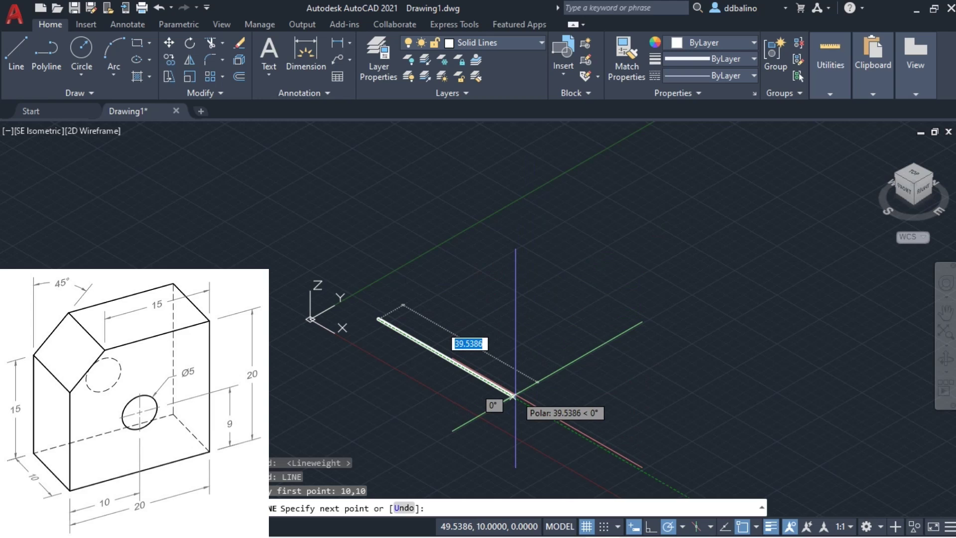
type("10")
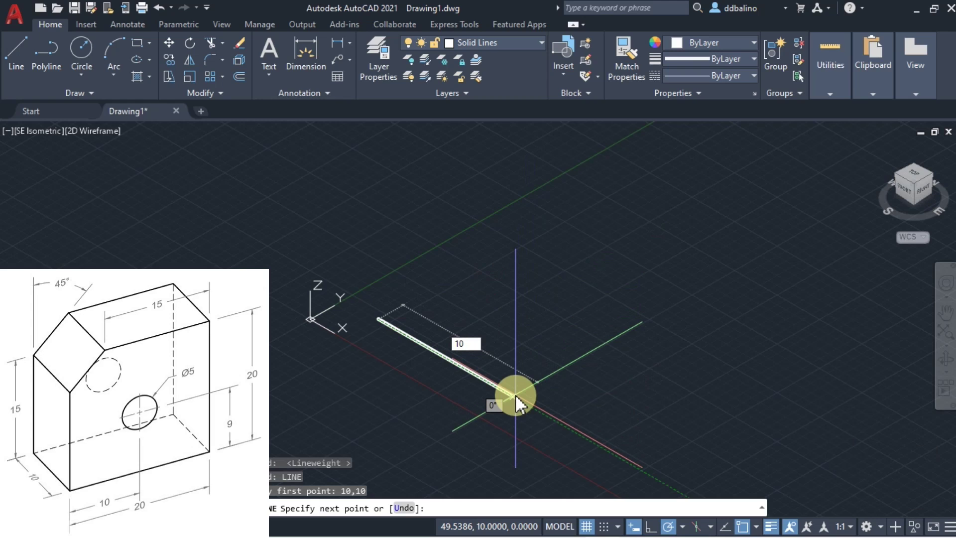
key("Return")
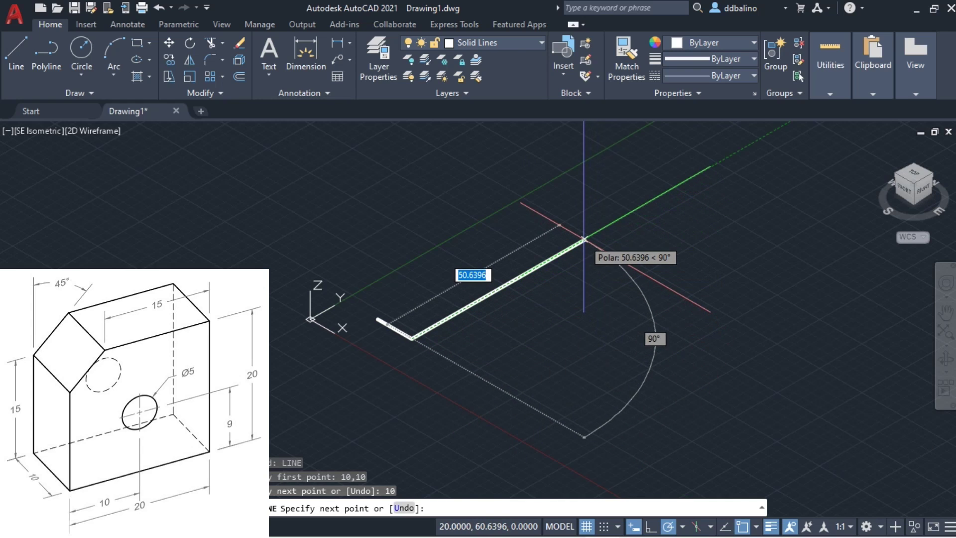
type("20")
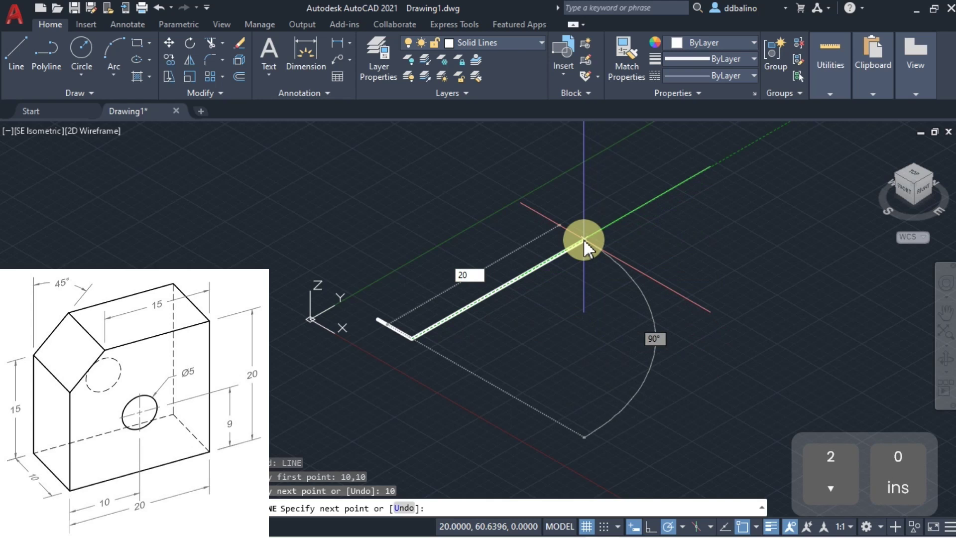
key("space")
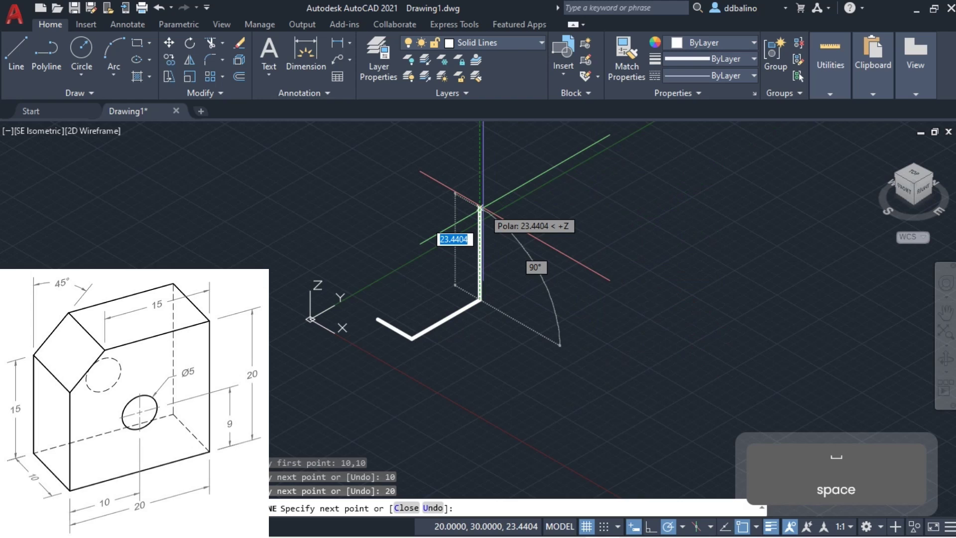
Continue the outline 20 up along positive Z and 15 back along negative Y, and finish the line.
type("20")
key("Return")
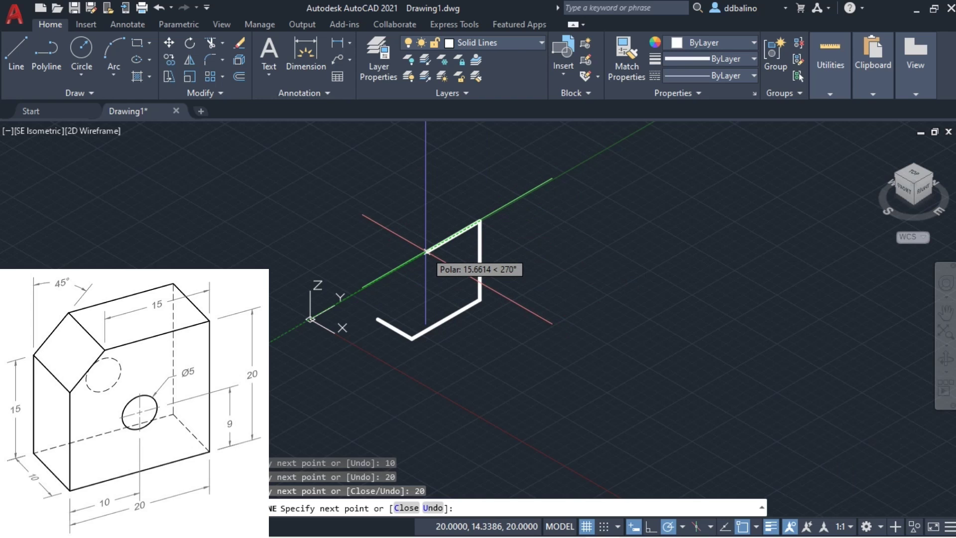
type("15")
key("Return")
key("space")
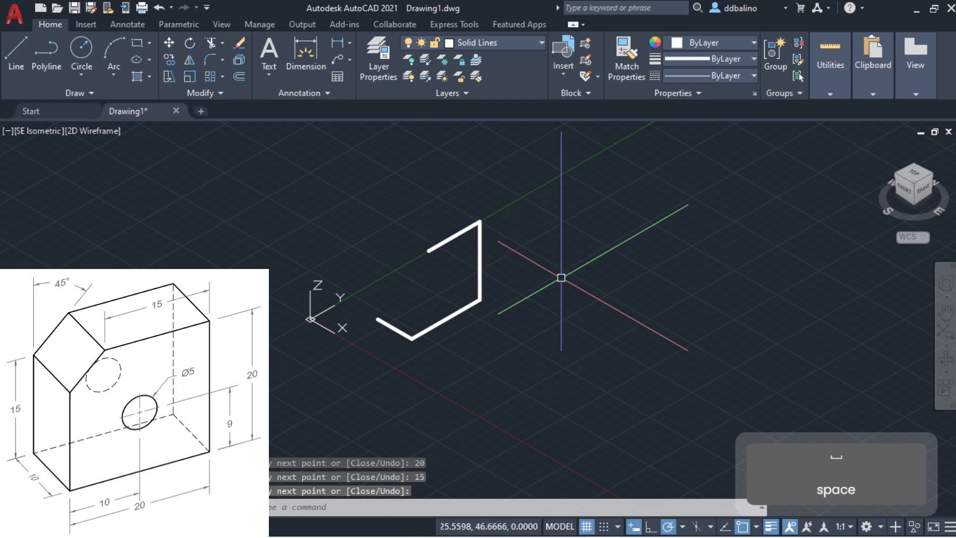
Draw a line 15 up from the base corner between the 10 and 20 edges, and connect it to the top edge's open end.
key("space")
left_click(413, 335)
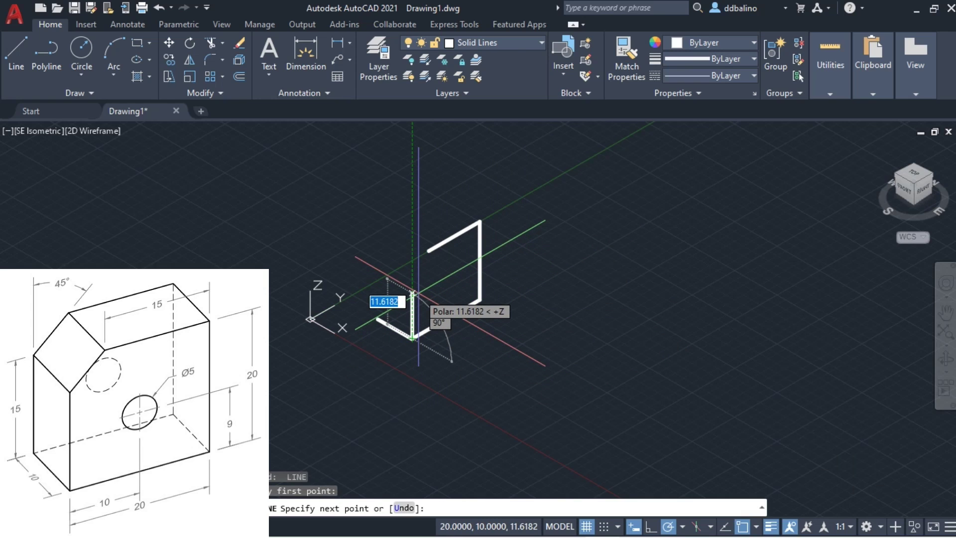
type("15")
key("Return")
left_click(427, 250)
key("space")
scroll(402, 242, "up", 2)
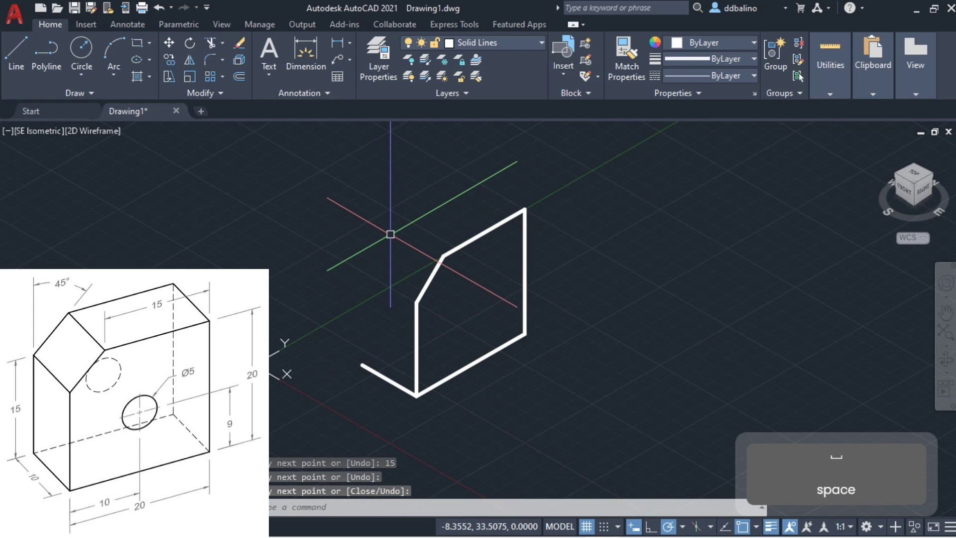
Copy the 15-high vertical edge, the chamfer line and the top edge from the shared base corner to the other end of the 10-long base edge.
left_click(481, 315)
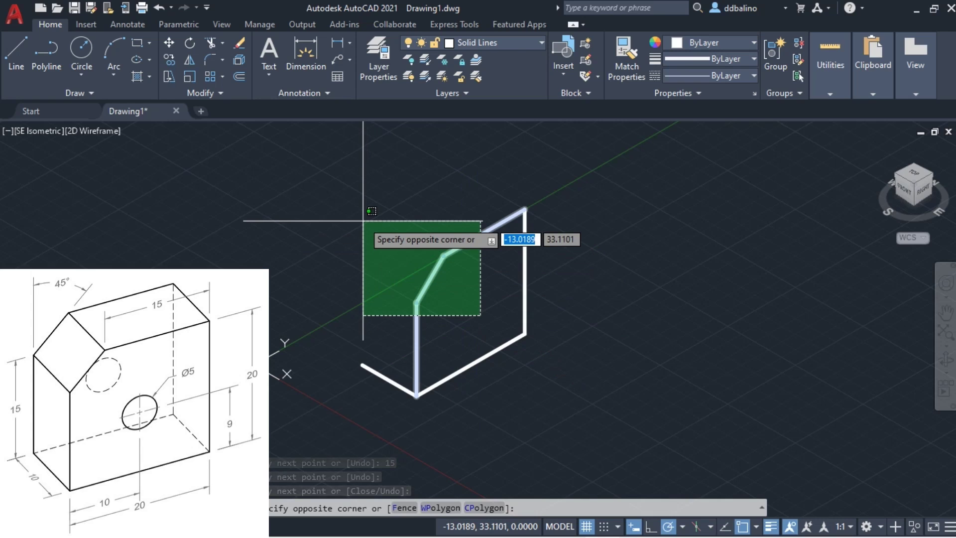
left_click(363, 221)
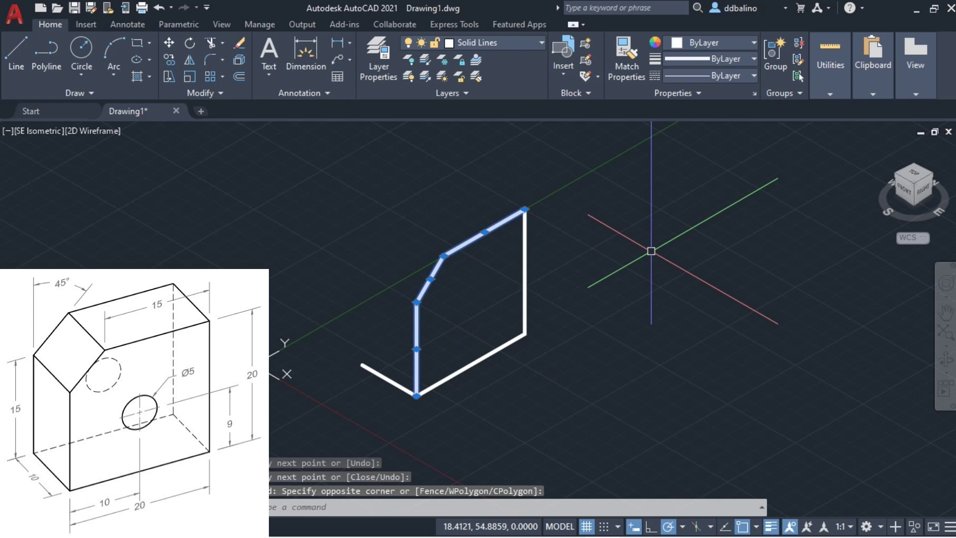
type("co")
key("space")
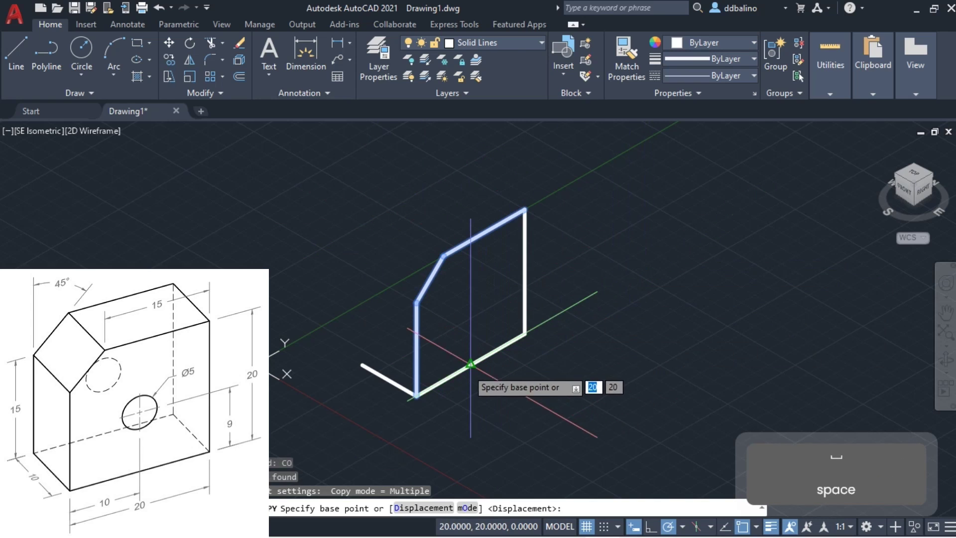
left_click(417, 396)
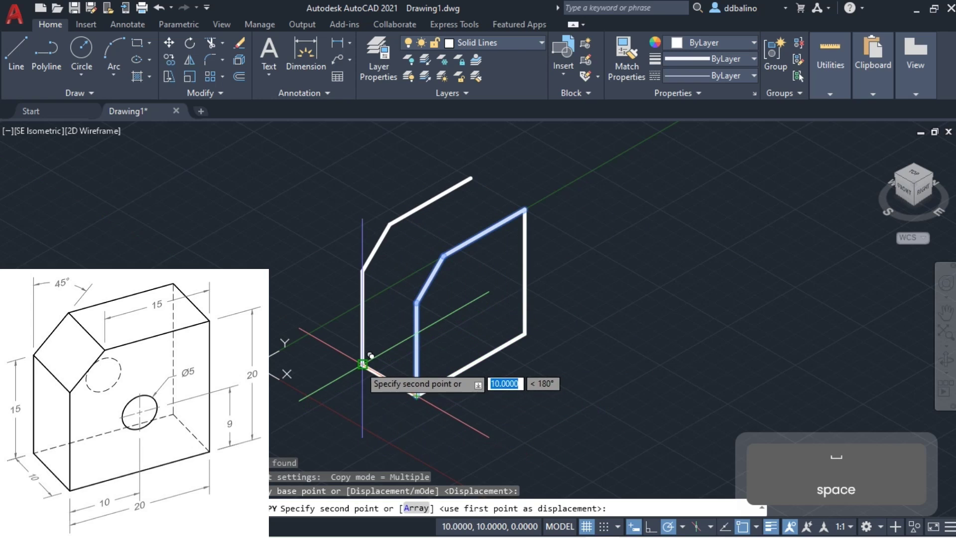
left_click(363, 363)
key("space")
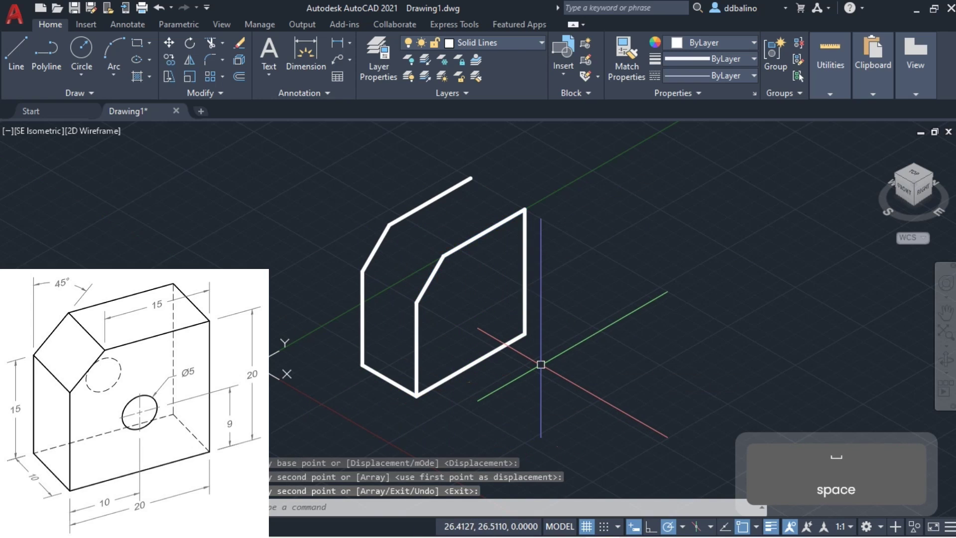
Copy the 10-long base edge to both ends of the chamfer line and the far end of the top edge.
left_click(390, 380)
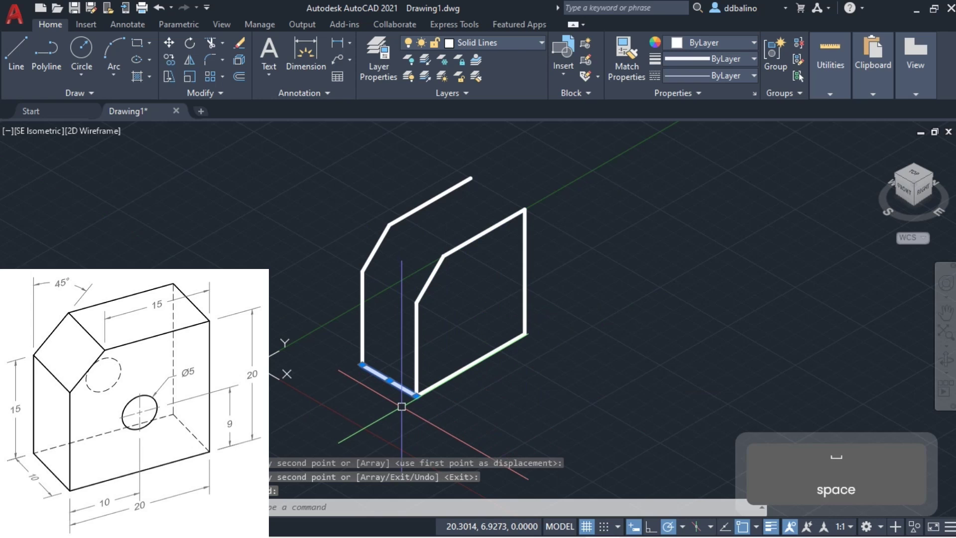
type("CO")
key("space")
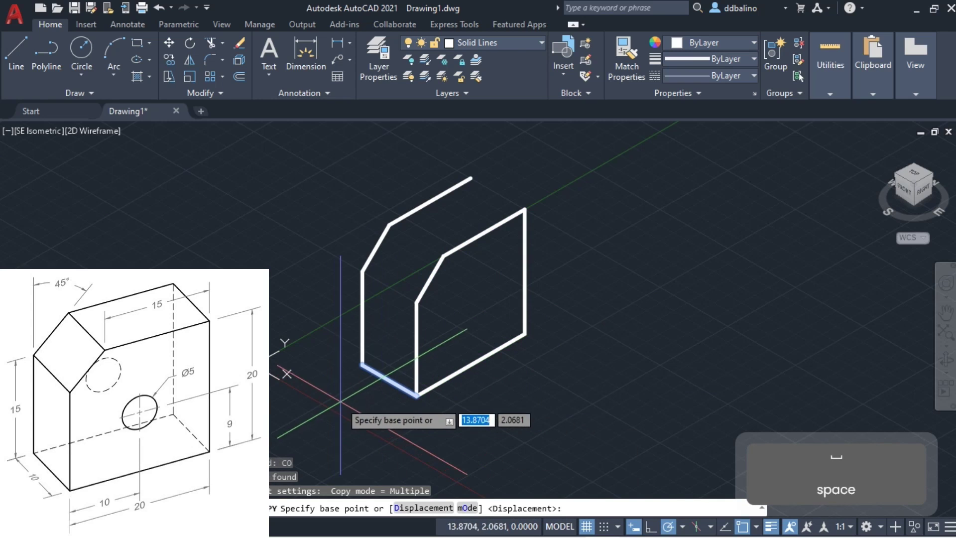
left_click(416, 394)
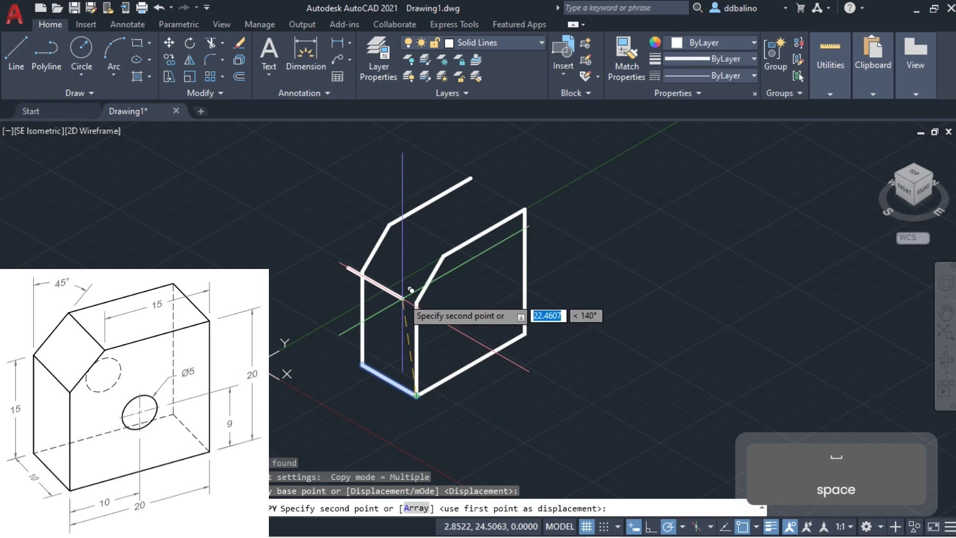
left_click(417, 301)
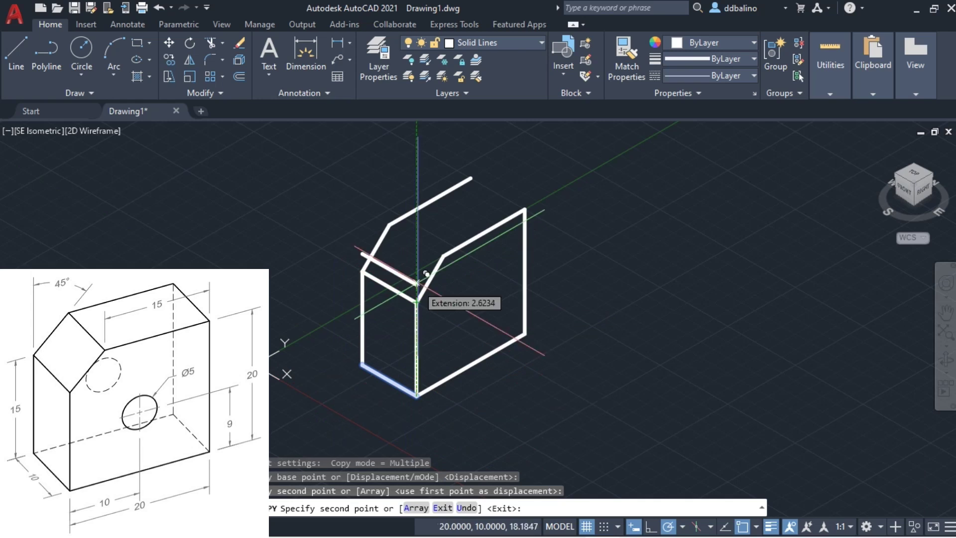
left_click(443, 256)
left_click(525, 210)
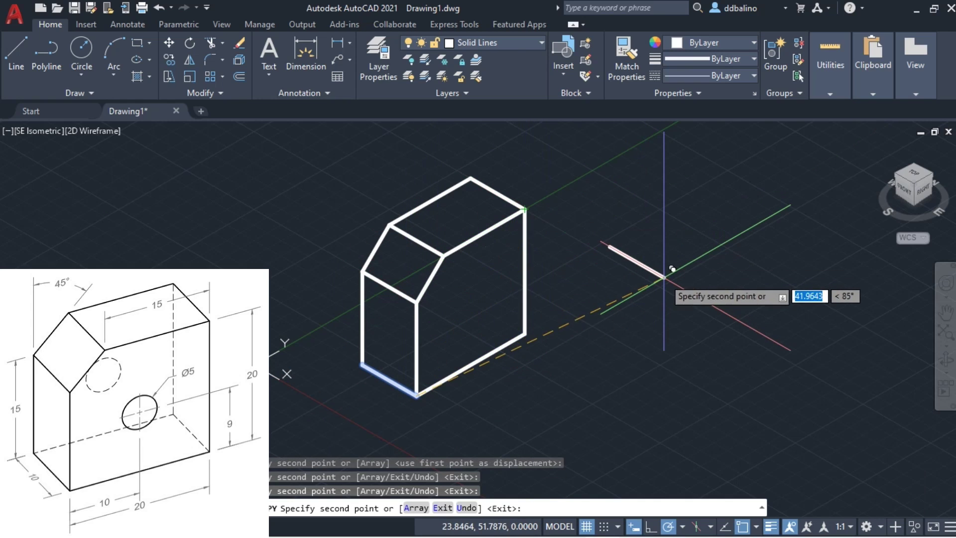
key("space")
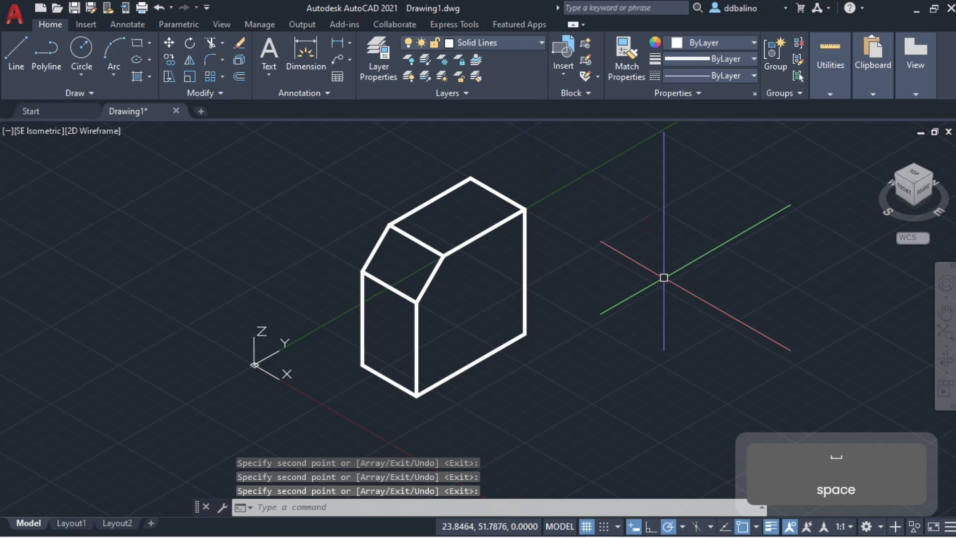
Move the UCS origin to the base corner where the 10-long and 20-long bottom edges meet.
type("z")
key("Return")
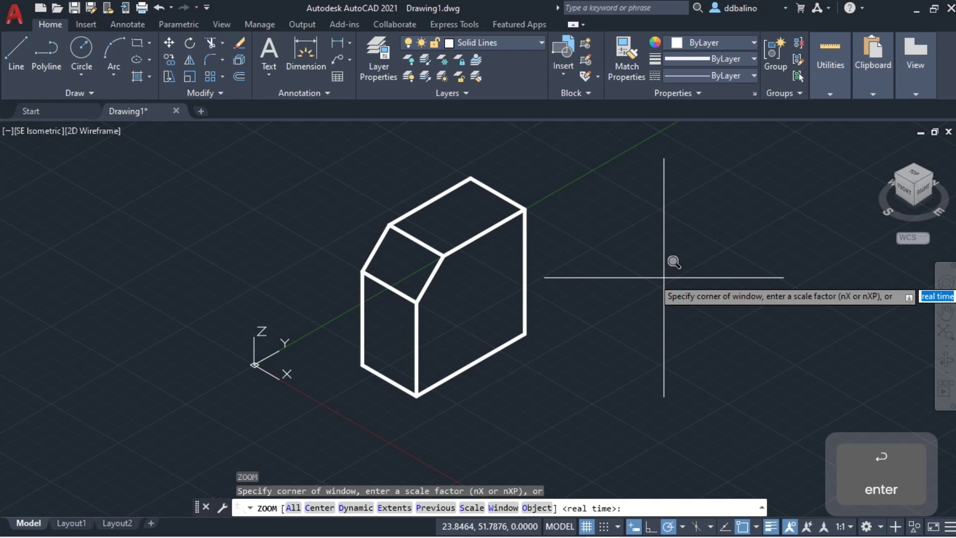
key("Return")
scroll(674, 262, "up", 3)
middle_click_drag(489, 410, 521, 311)
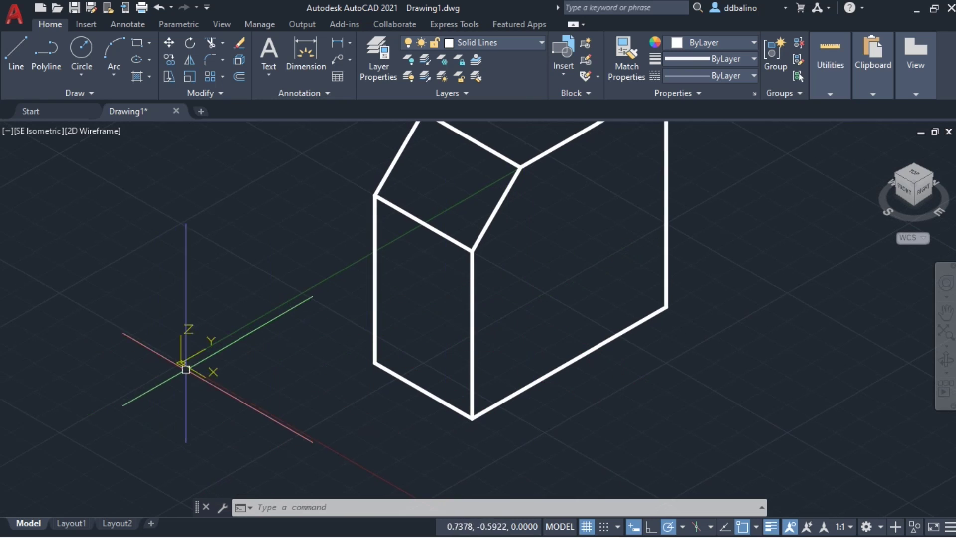
left_click(195, 352)
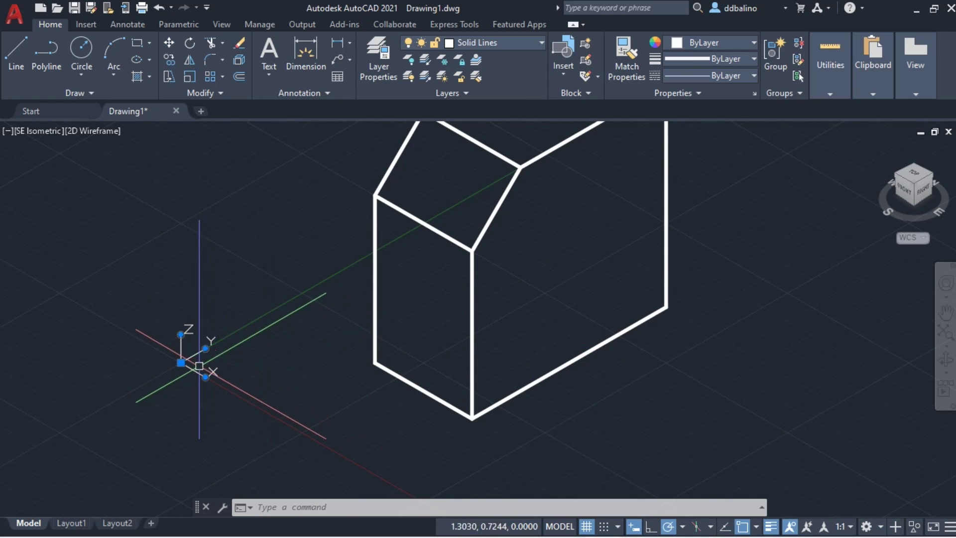
left_click(180, 362)
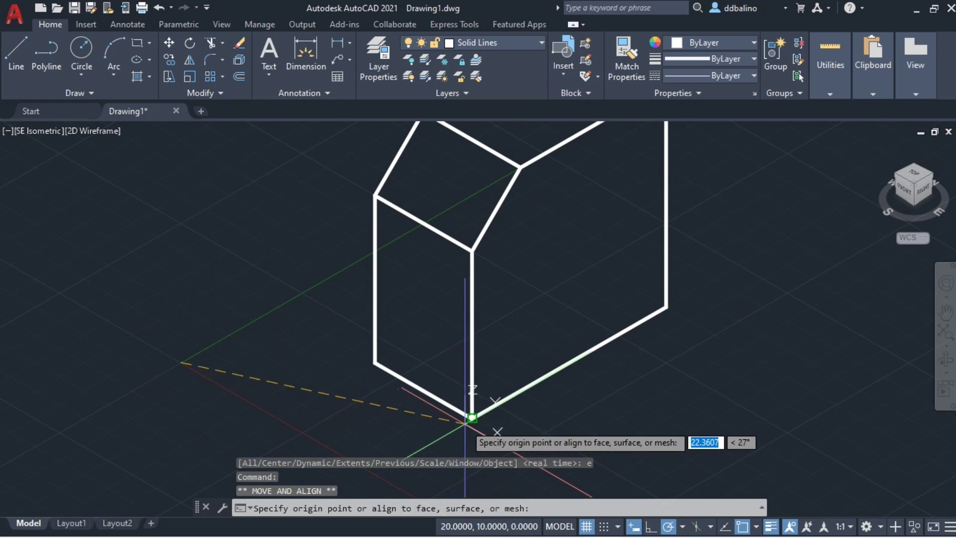
left_click(472, 417)
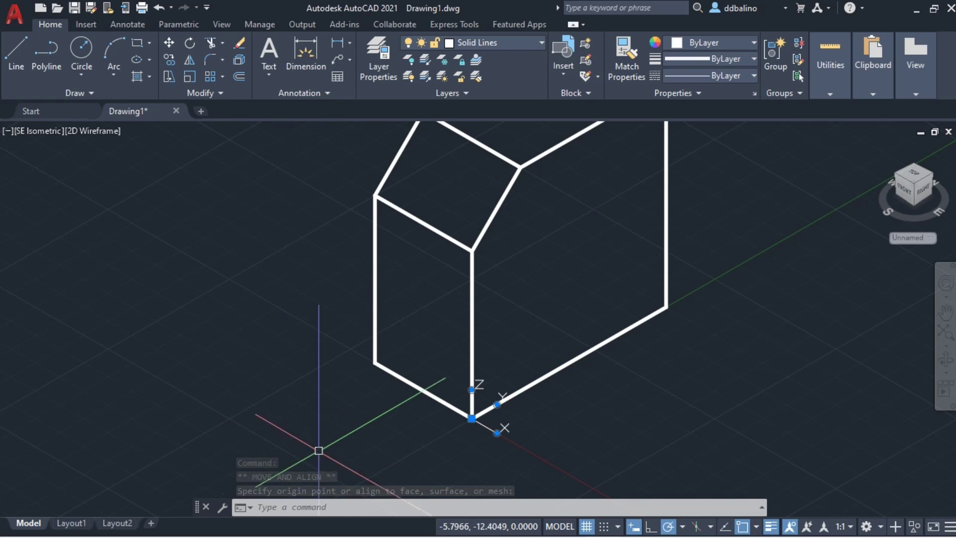
Align the UCS X axis with the 20-long bottom edge and the Y axis with the vertical edge.
left_click(497, 432)
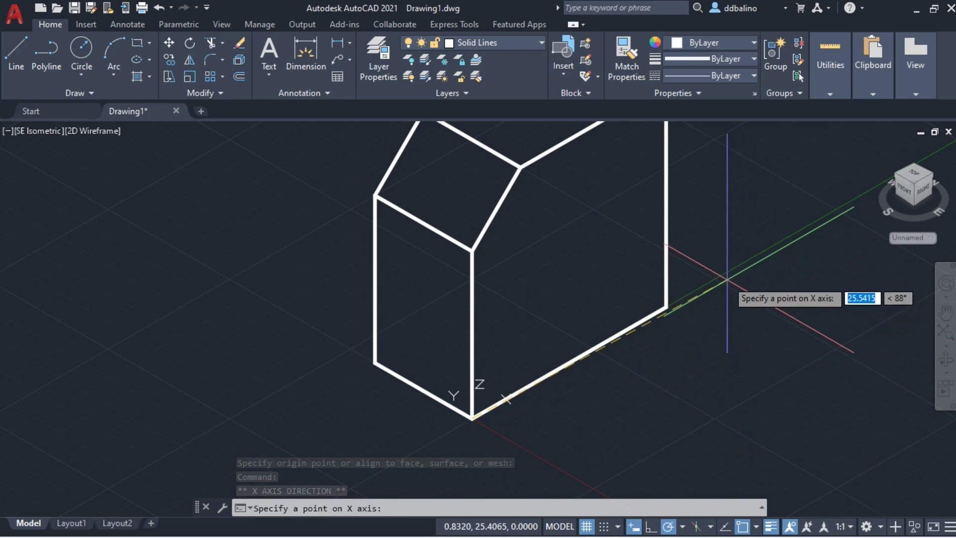
left_click(667, 274)
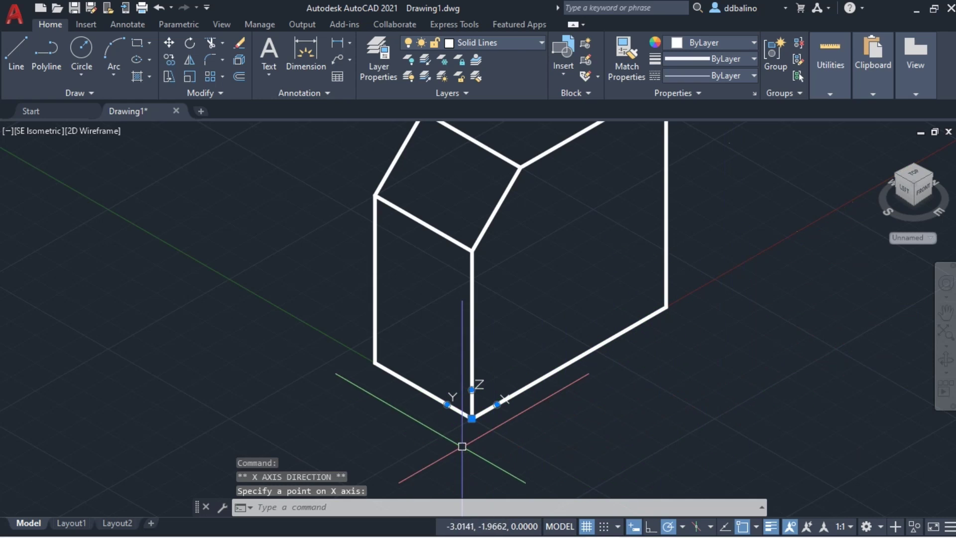
left_click(447, 404)
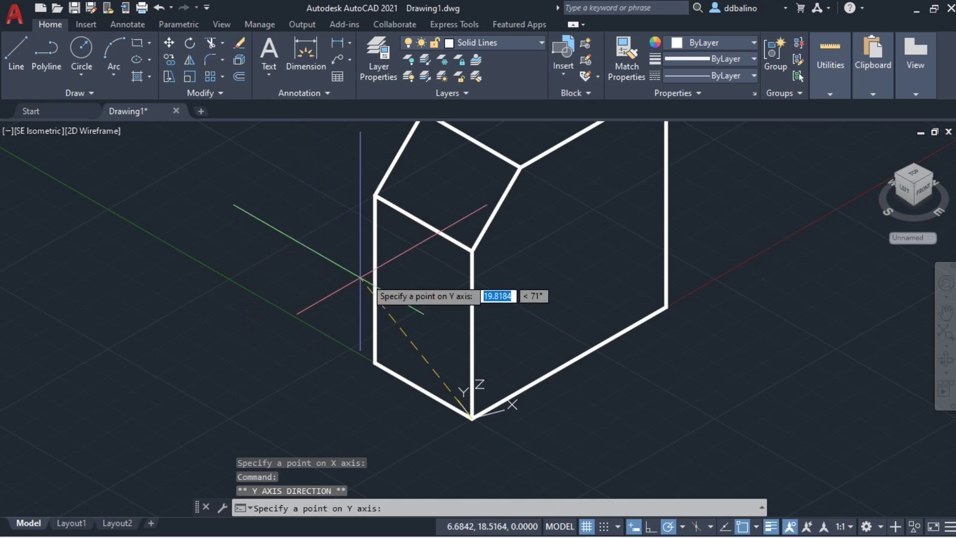
left_click(472, 191)
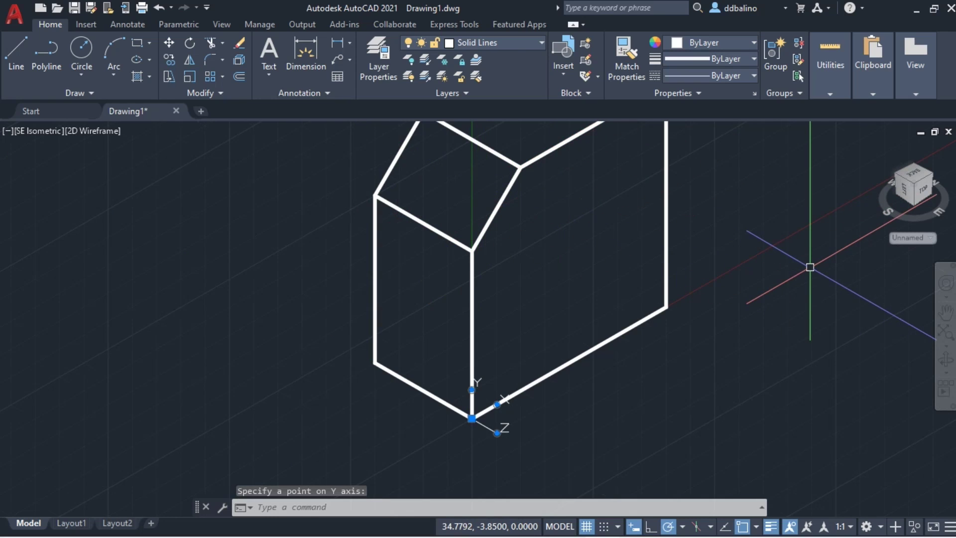
Turn on object snap tracking and draw a 5-diameter circle on the large side face, centred 9 above the midpoint of its bottom edge.
type("c")
key("Return")
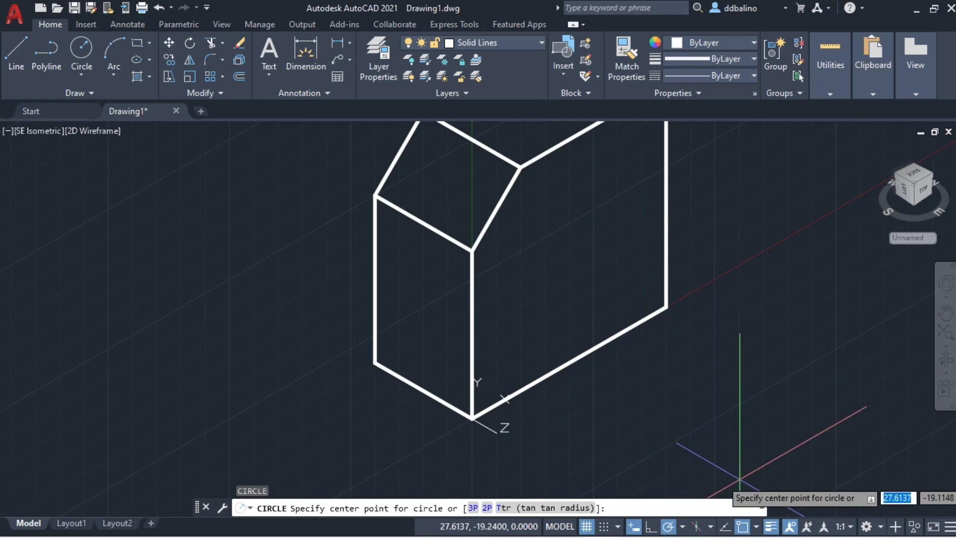
left_click(724, 528)
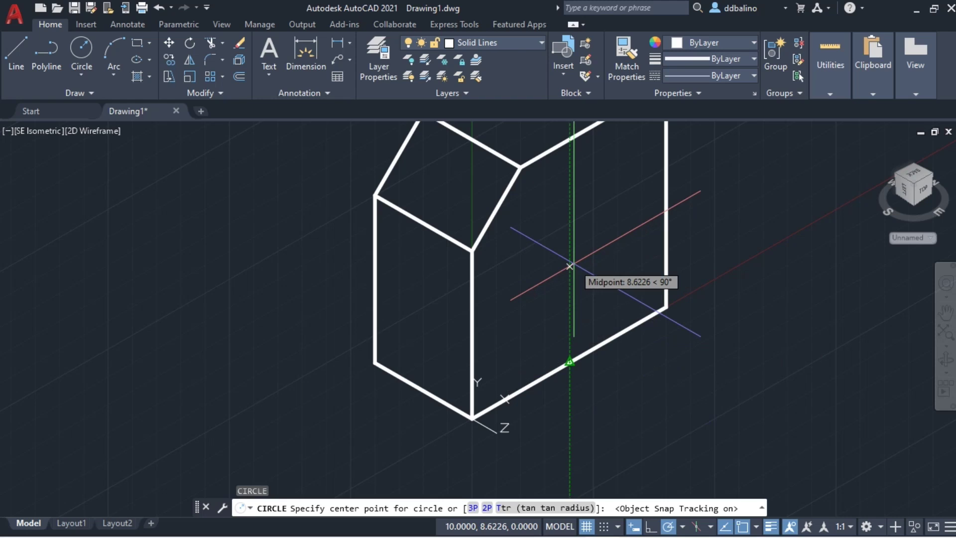
type("9")
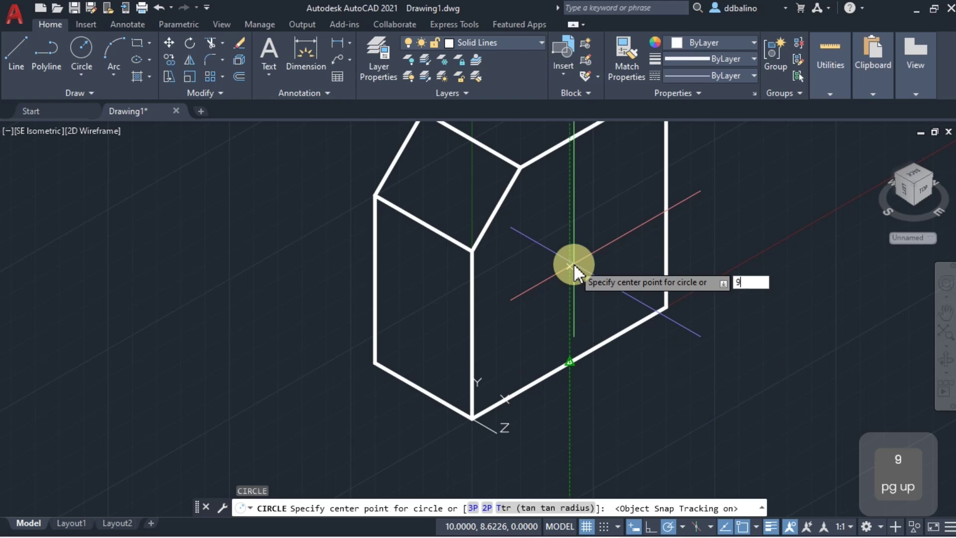
key("Return")
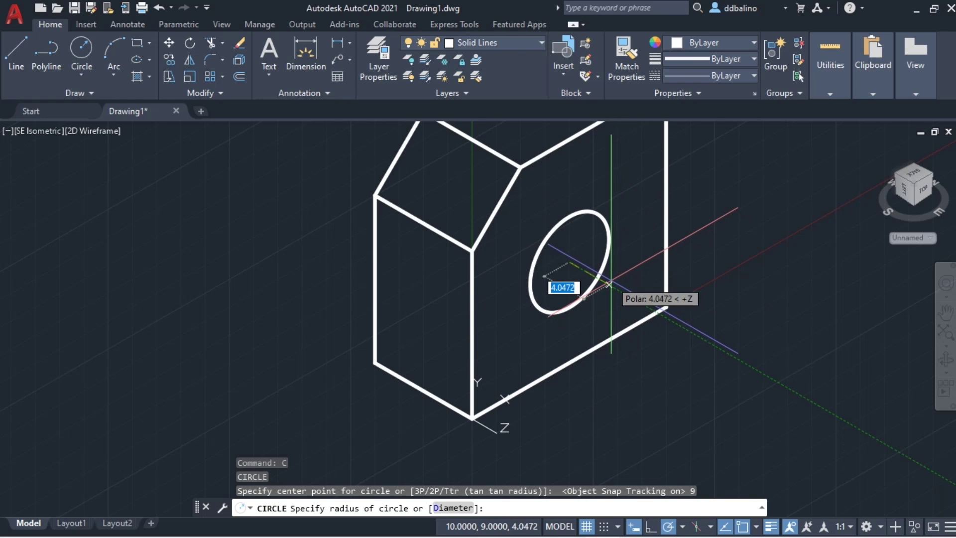
type("d")
key("space")
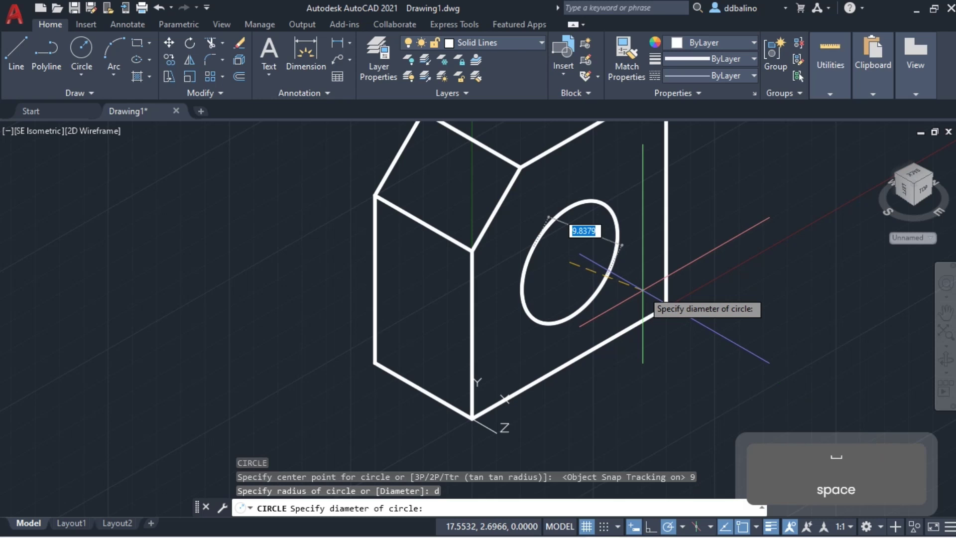
key("Return")
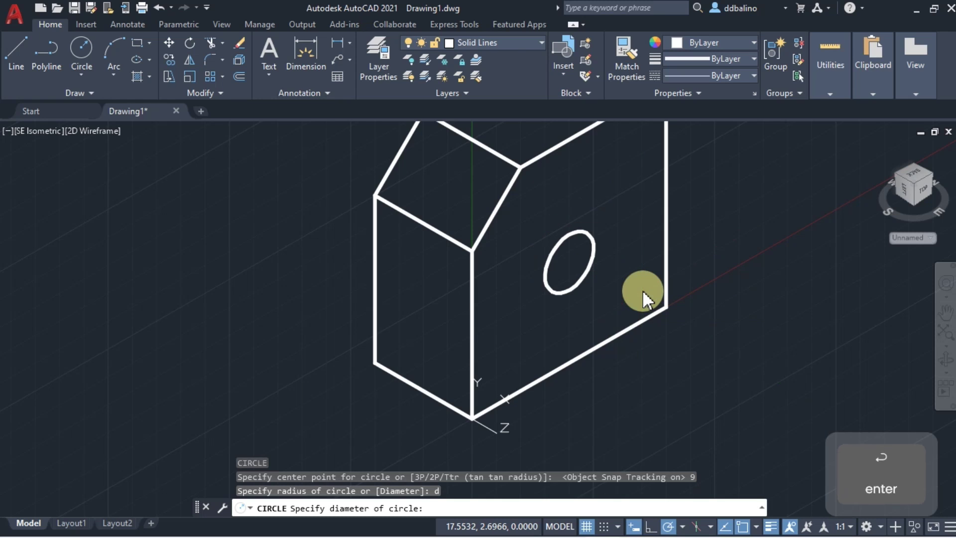
scroll(625, 263, "down", 2)
middle_click_drag(634, 251, 593, 294)
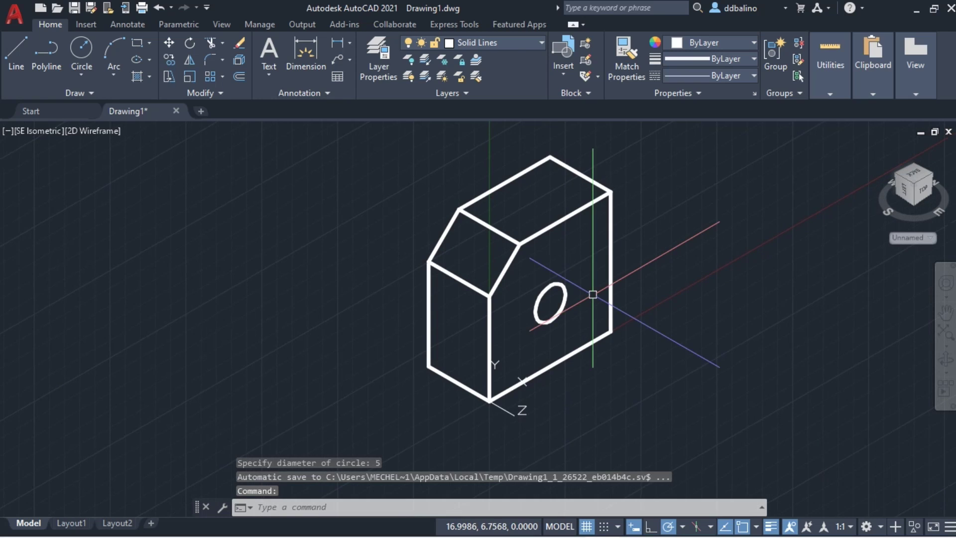
On the HIdden Lines layer, draw the hidden base edge 20 long from the base's back corner, and continue it up to the top back corner.
left_click(533, 43)
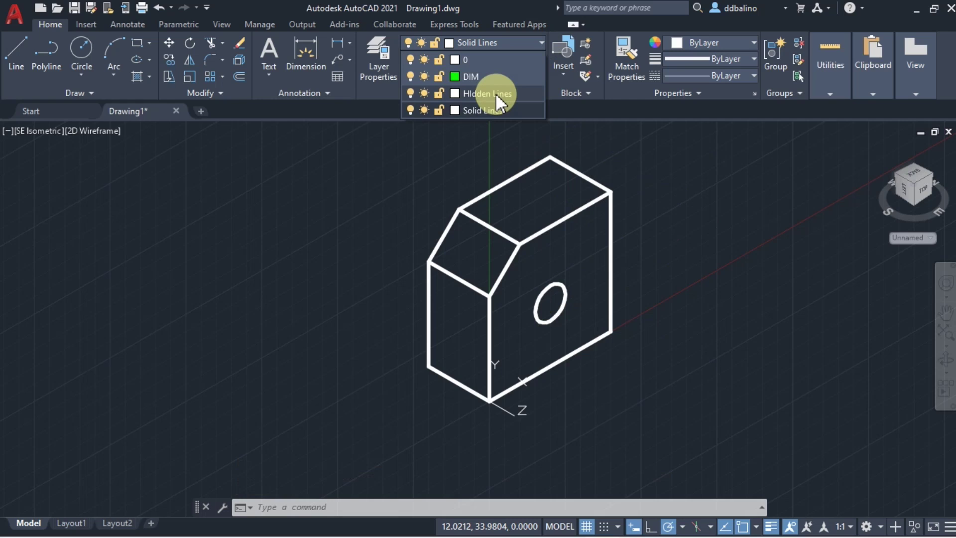
left_click(495, 92)
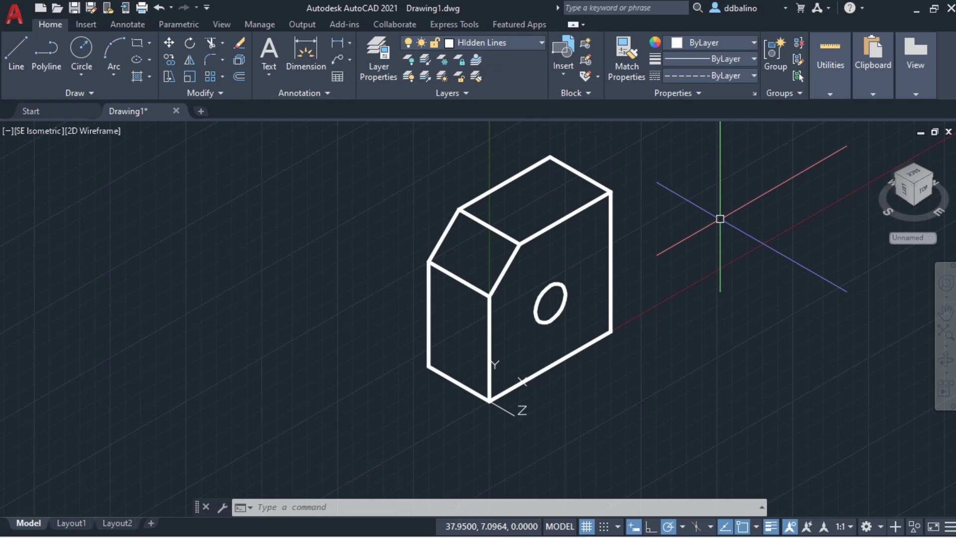
type("l")
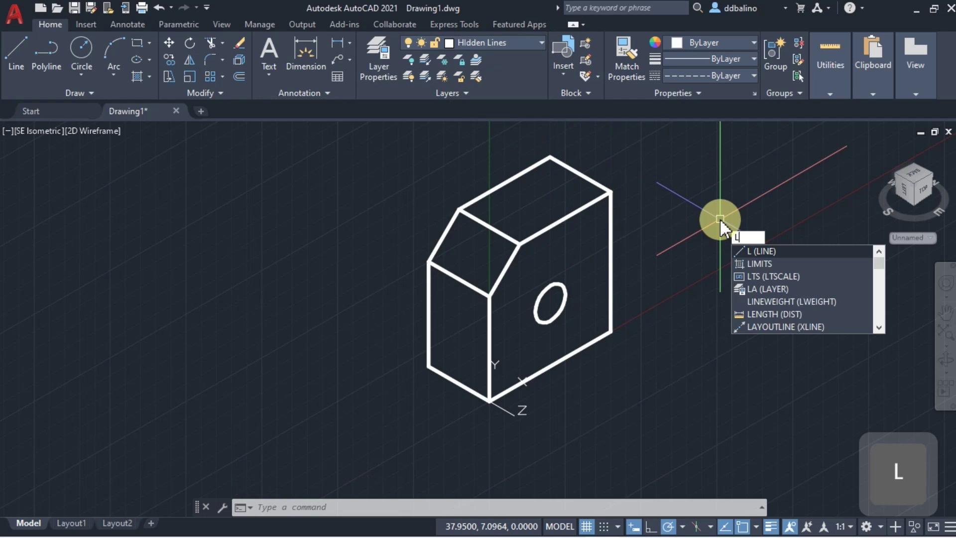
key("space")
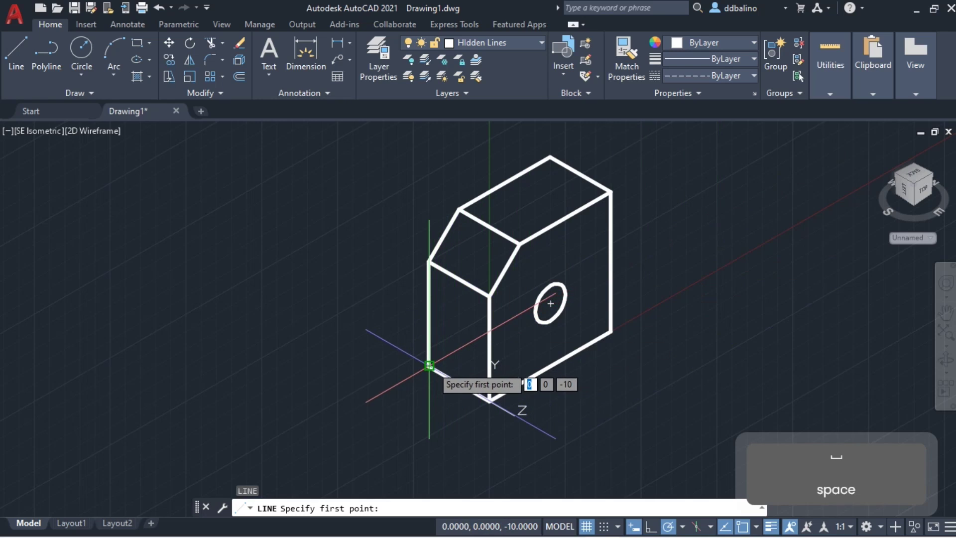
left_click(429, 366)
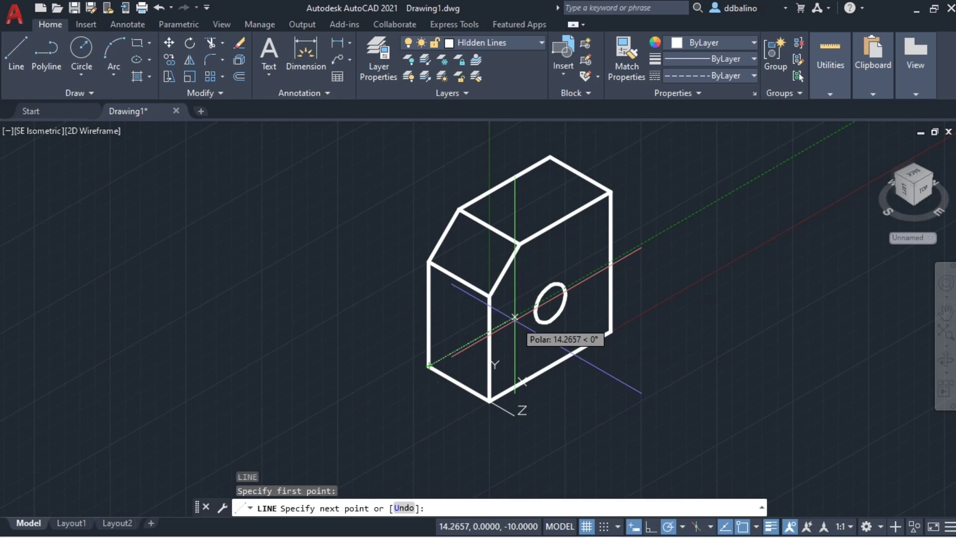
type("20")
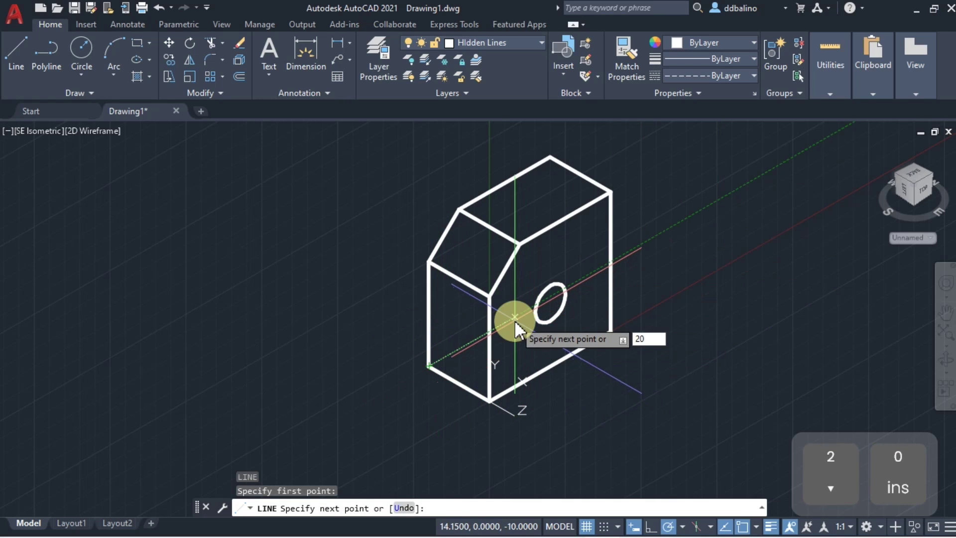
key("Return")
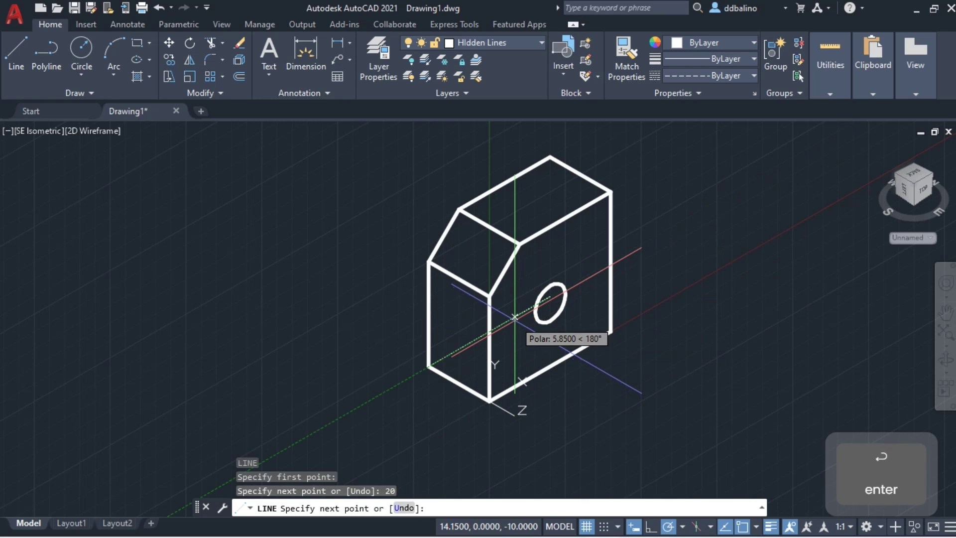
left_click(550, 157)
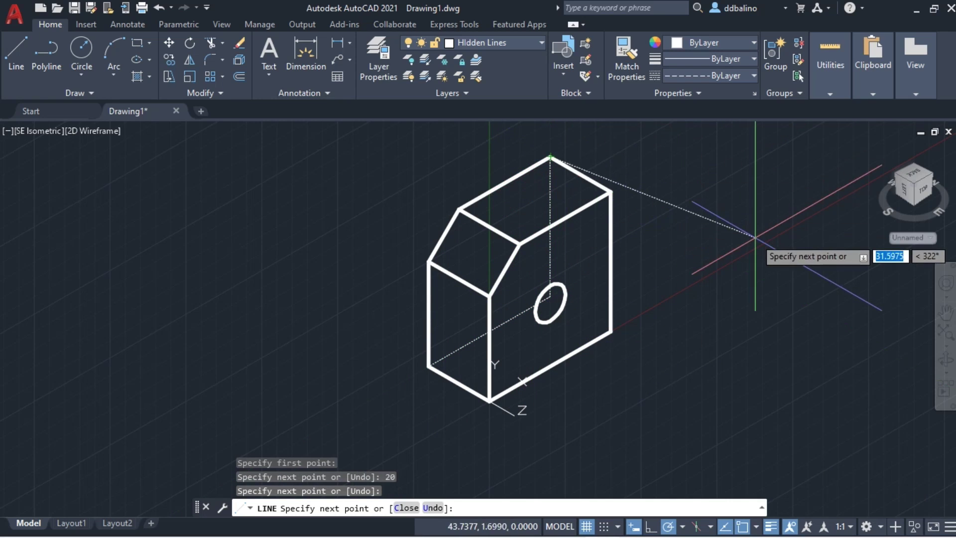
key("space")
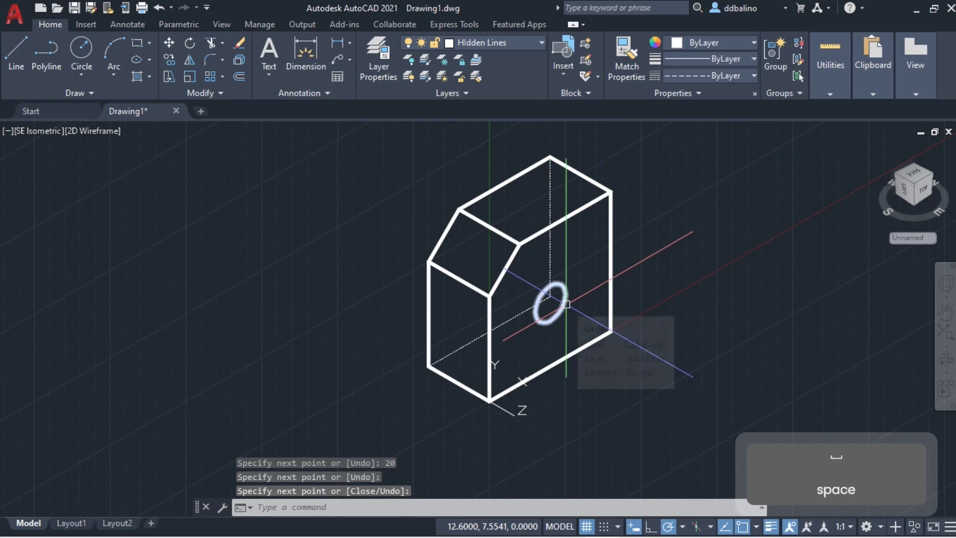
Copy the hole's circle 10 units through the block's thickness along the negative Z direction.
left_click(566, 302)
type("CO")
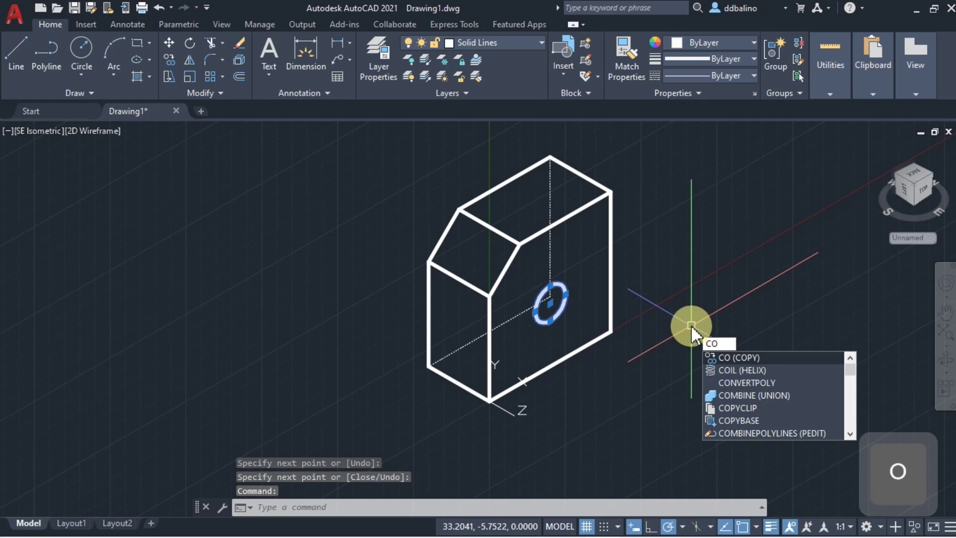
key("space")
left_click(691, 325)
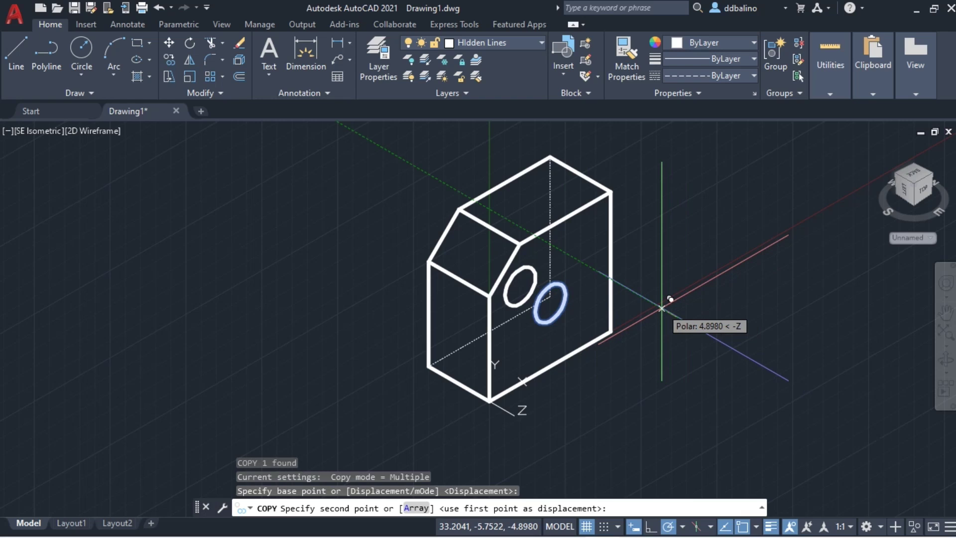
type("10")
key("Return")
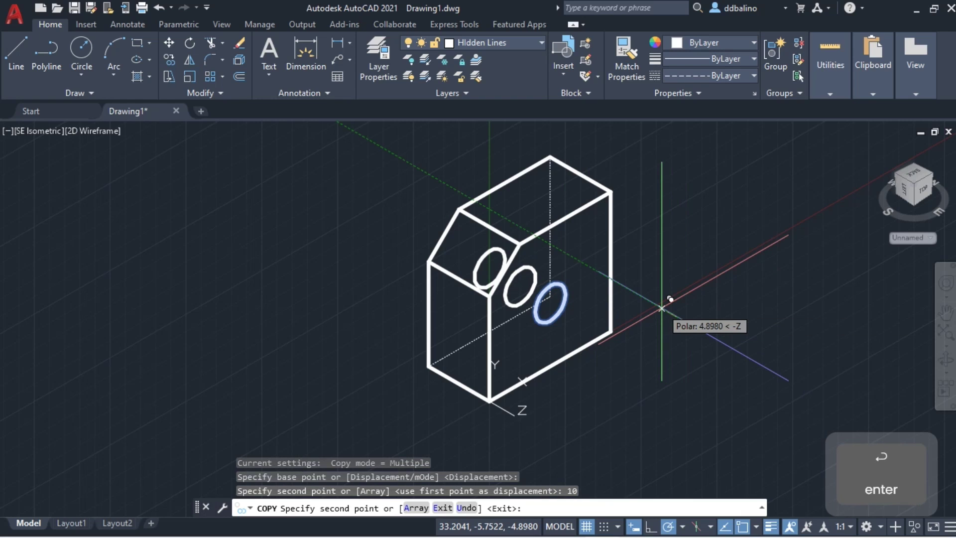
key("space")
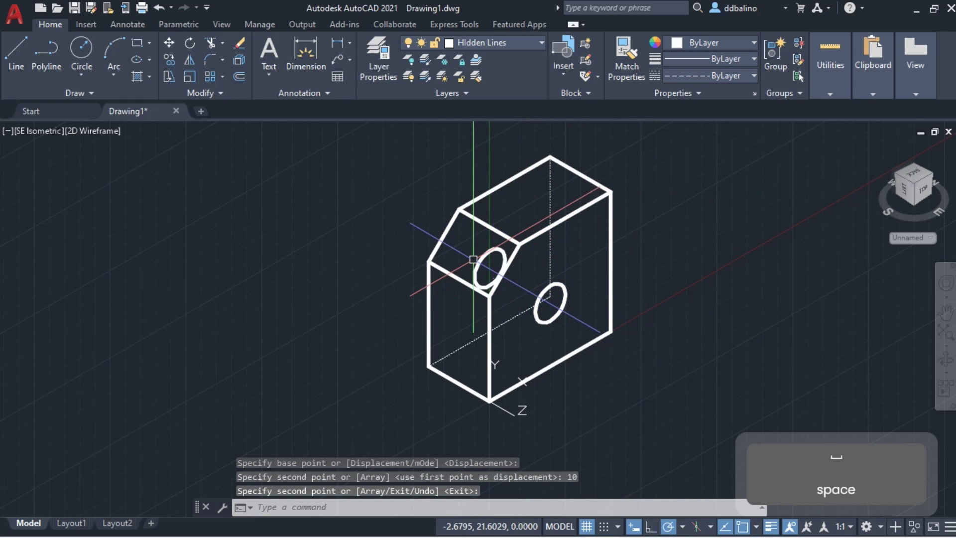
Move the copied rear circle to the HIdden Lines layer.
left_click(479, 260)
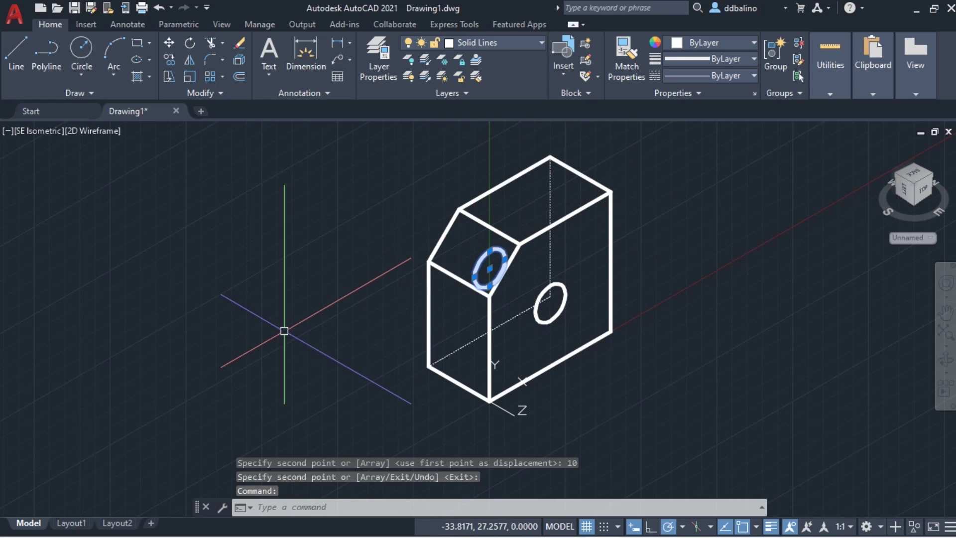
left_click(533, 43)
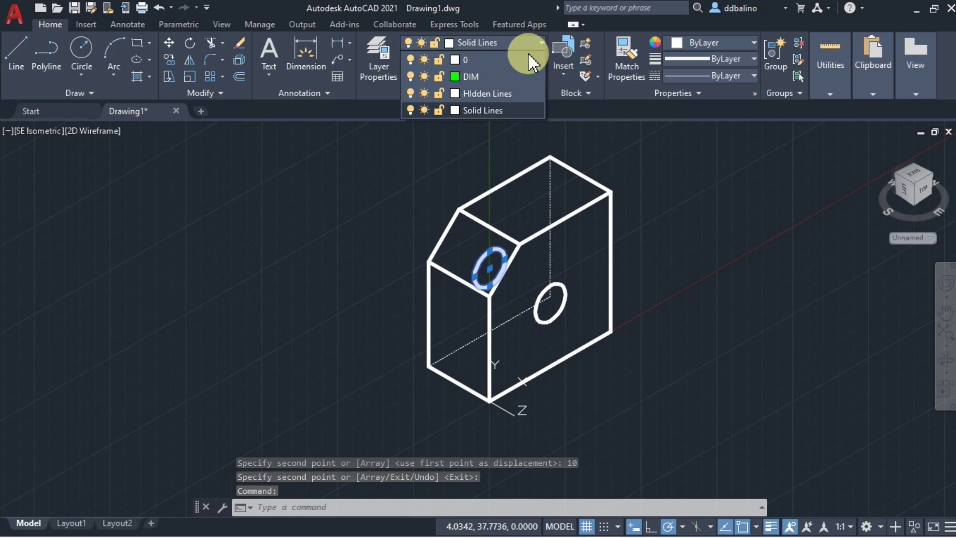
left_click(501, 93)
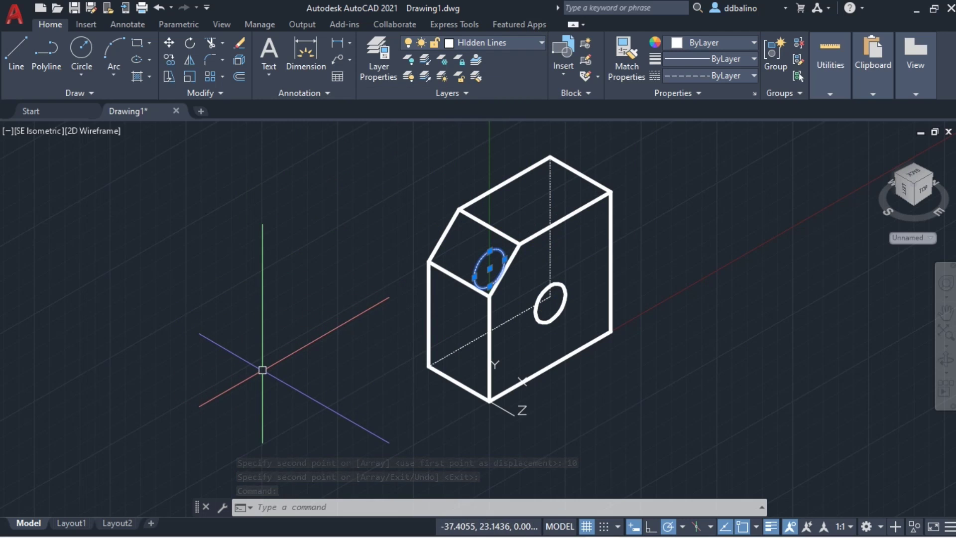
type("co")
key("space")
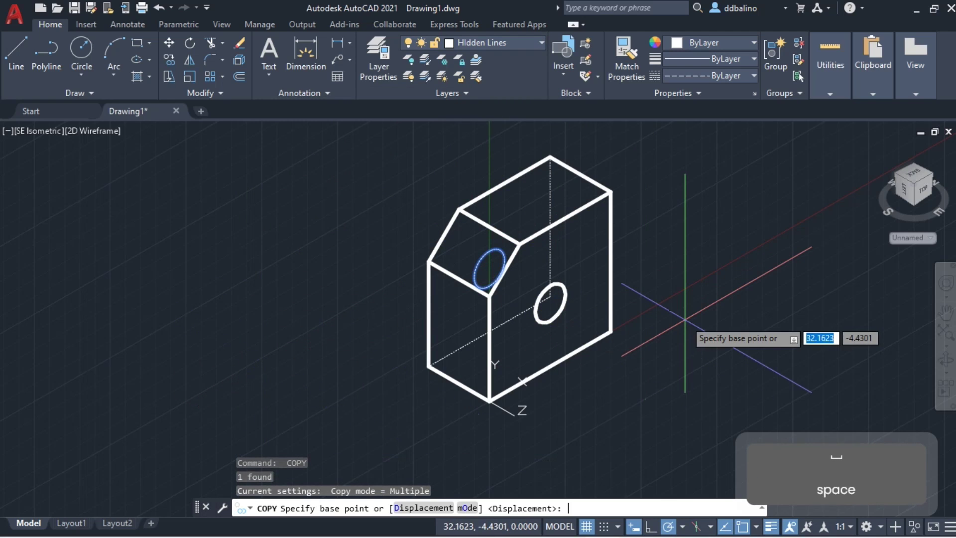
key("Escape")
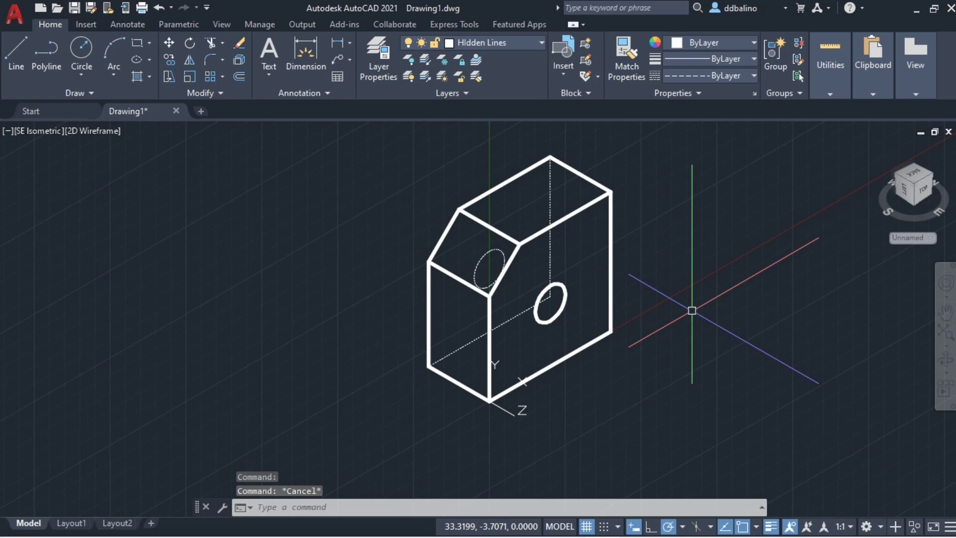
Restore the world coordinate system (WCS).
left_click(929, 239)
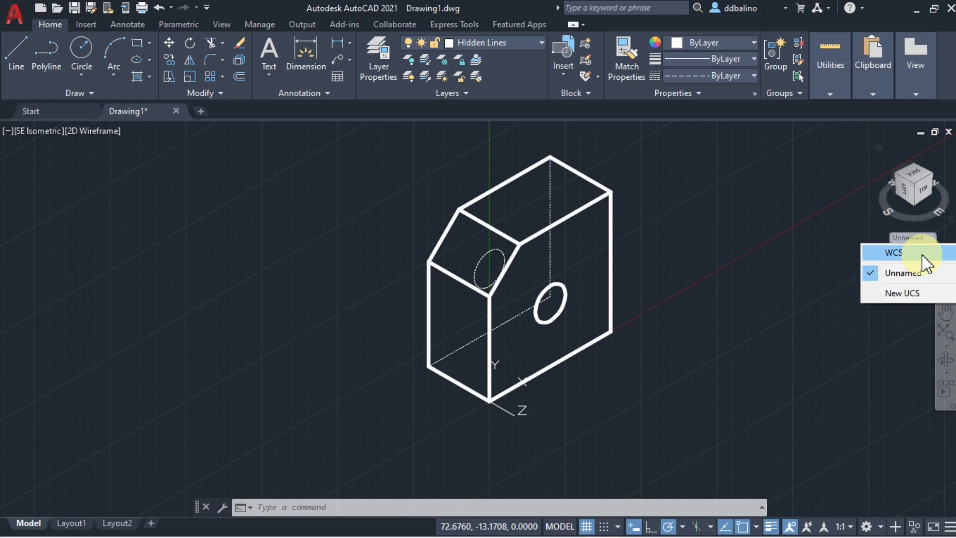
left_click(922, 256)
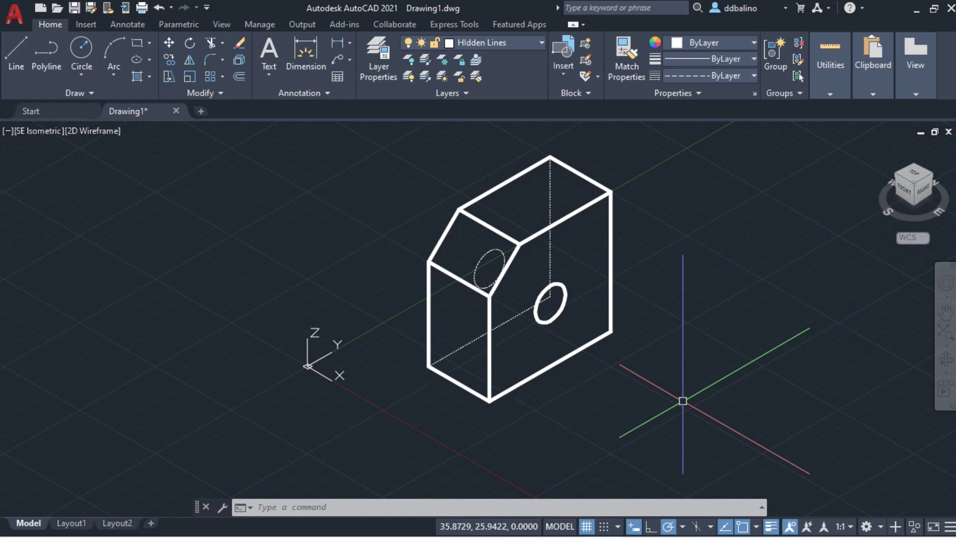
Set the global linetype scale factor to 2.
type("LTS")
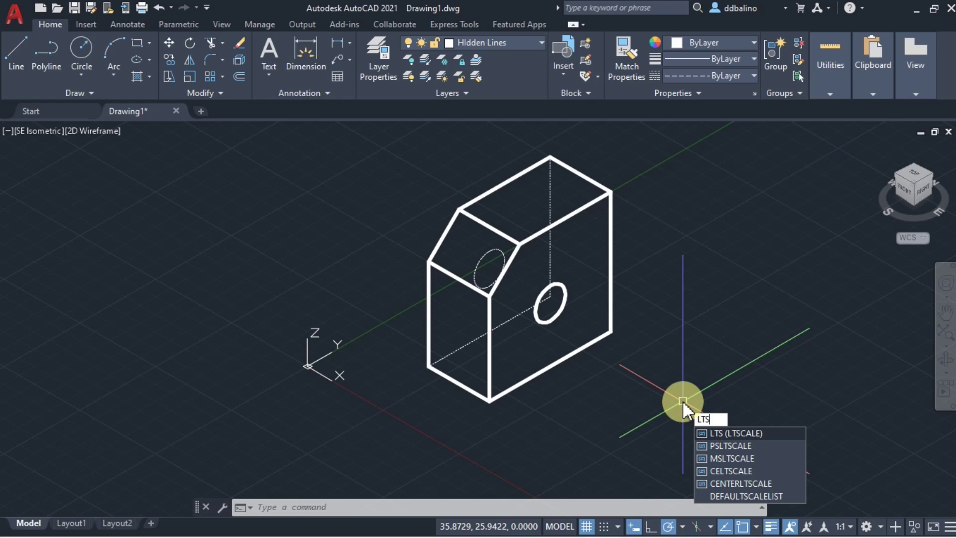
key("Return")
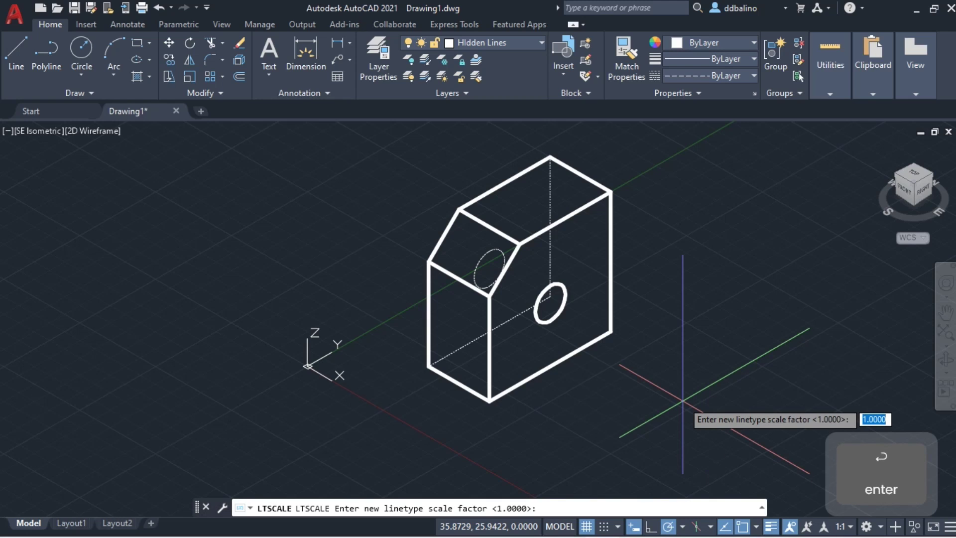
type("2")
key("Return")
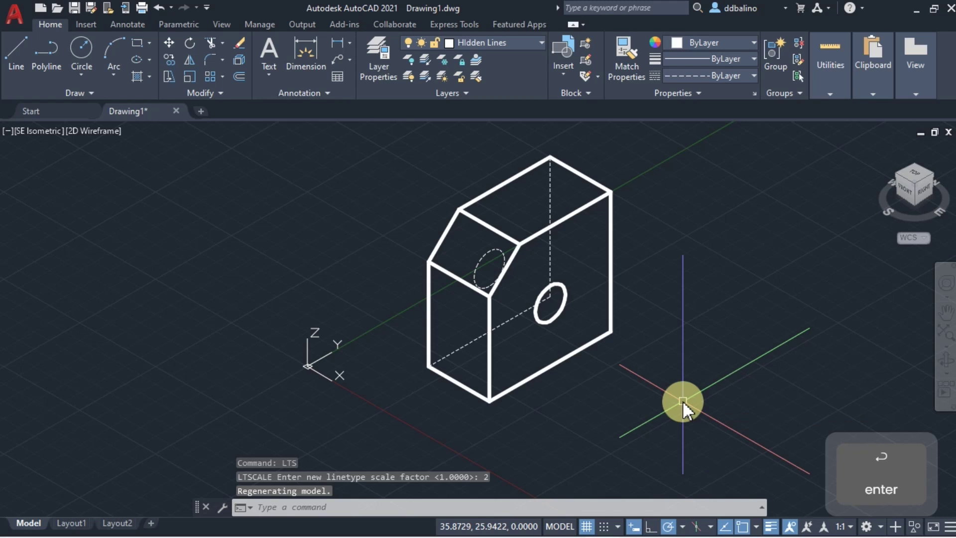
Set the global linetype scale factor to 4.
key("Up")
key("Return")
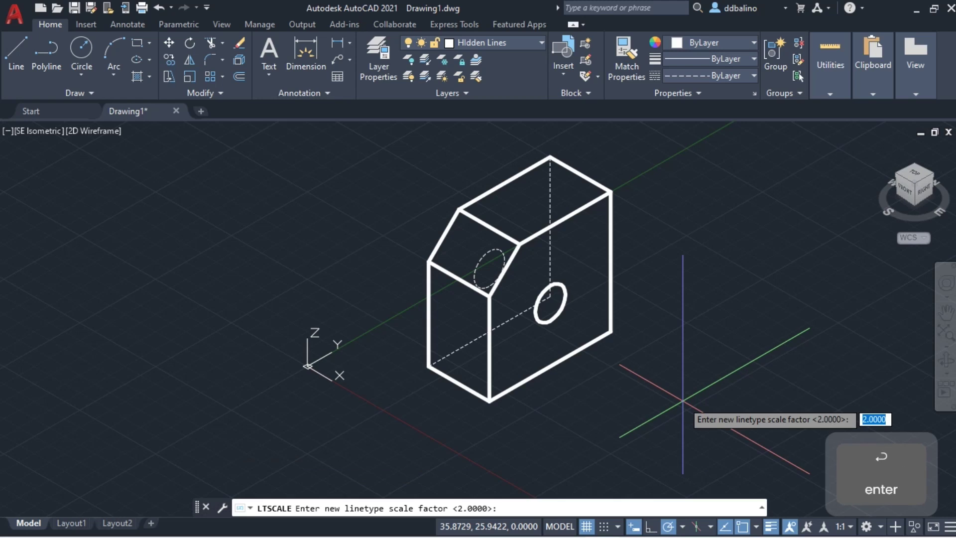
type("4")
key("Return")
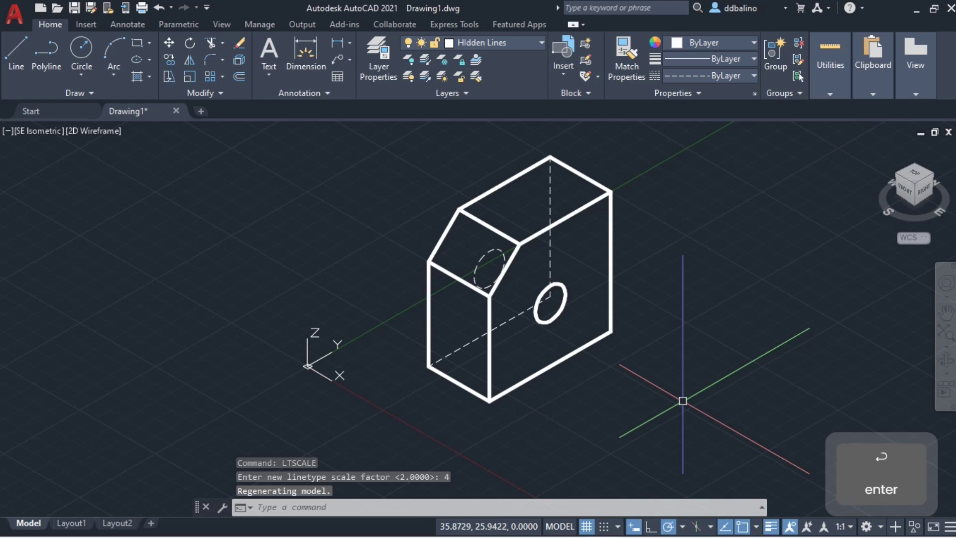
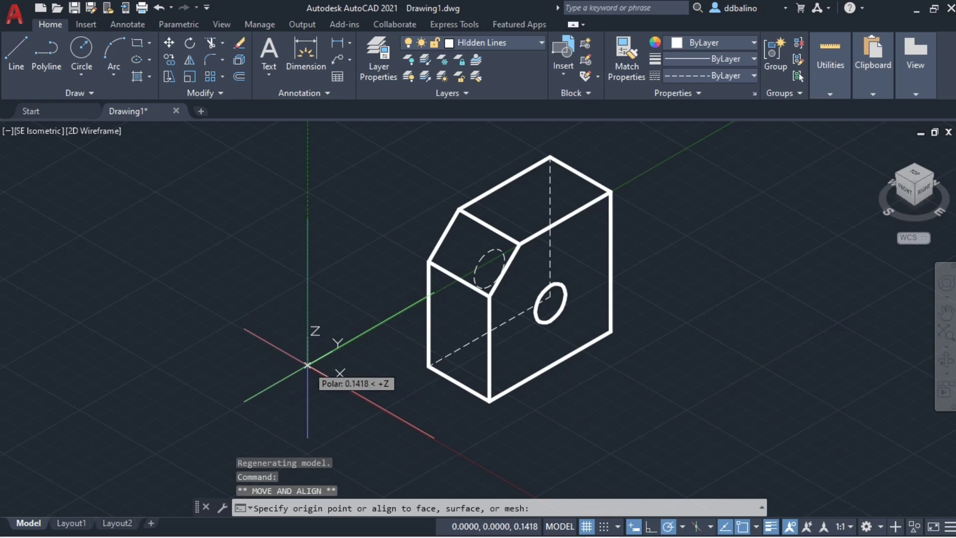
Place the UCS origin at the front base corner, with the X axis along the 20-long bottom edge and the Y axis vertical.
left_click(489, 399)
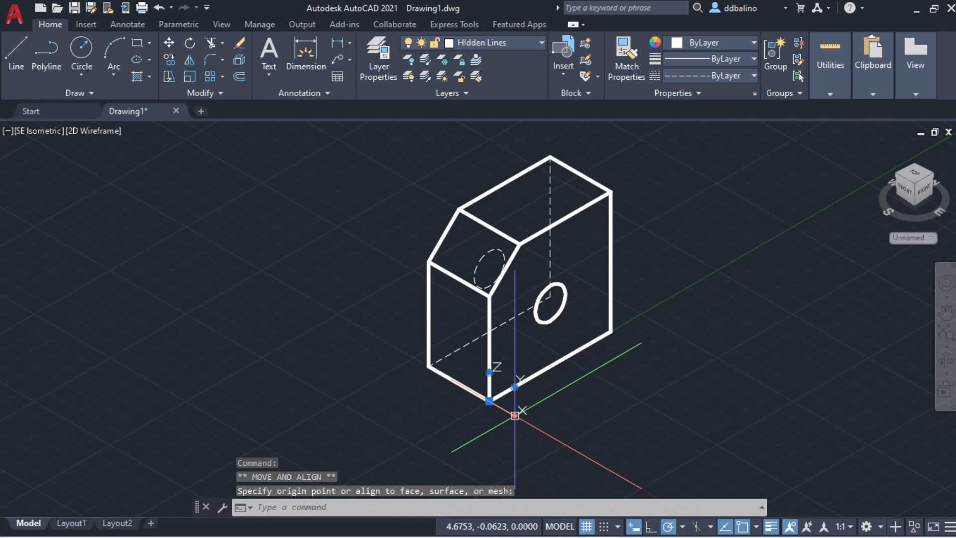
left_click(514, 415)
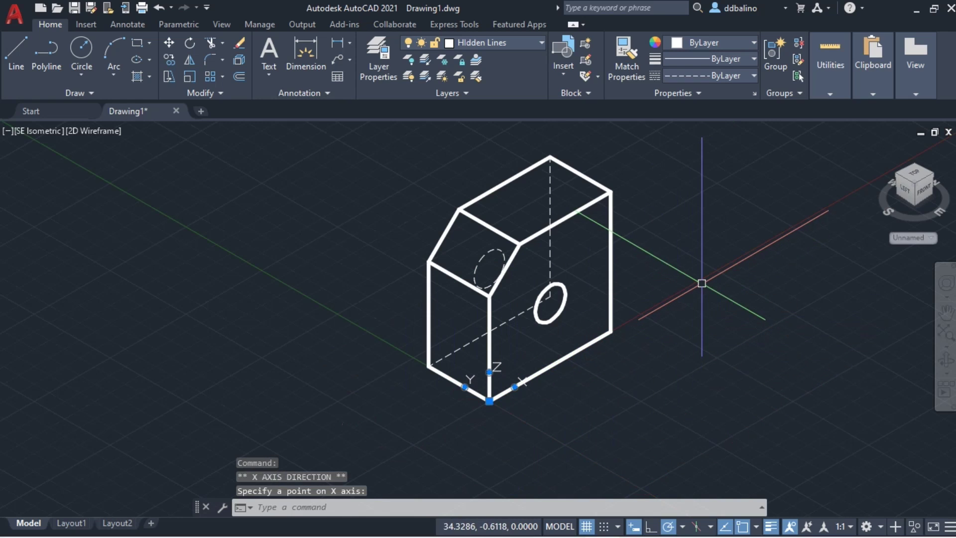
left_click(465, 386)
left_click(465, 386)
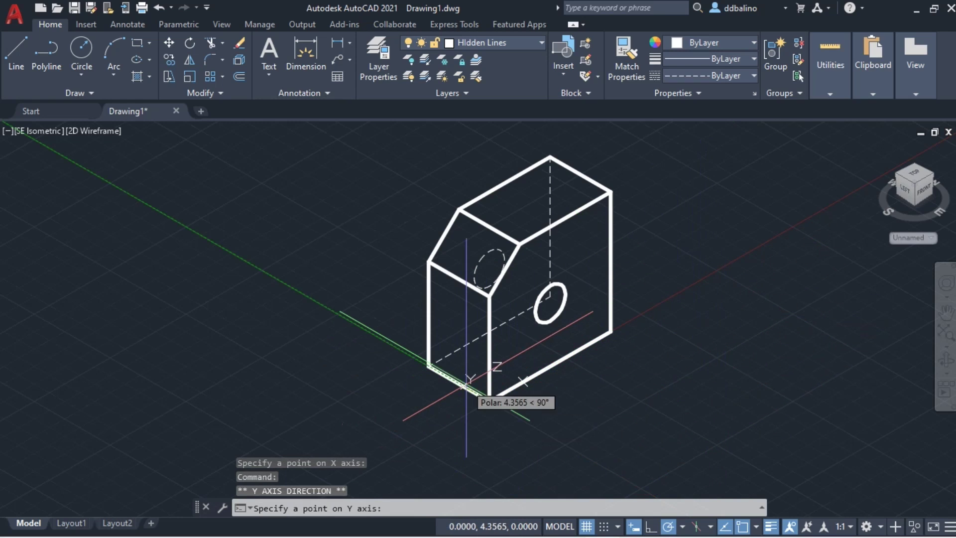
left_click(487, 164)
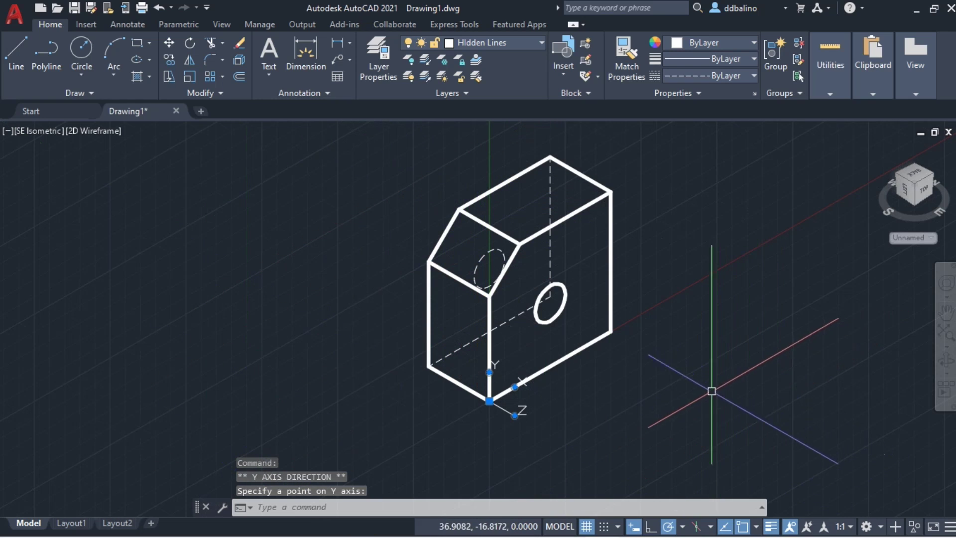
key("Escape")
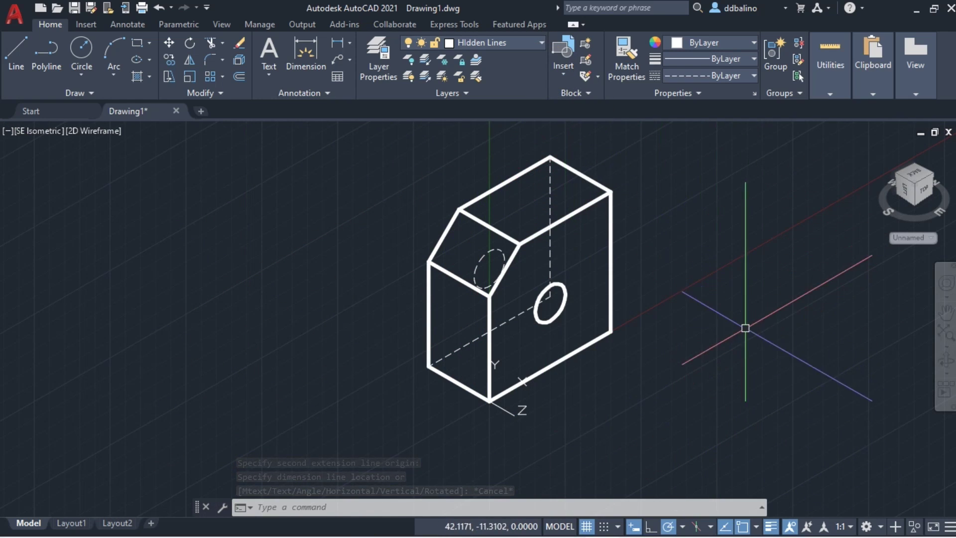
Make the DIM layer current and add a linear dimension to the front face's bottom edge, its line about 7.3 below the far corner.
left_click(534, 42)
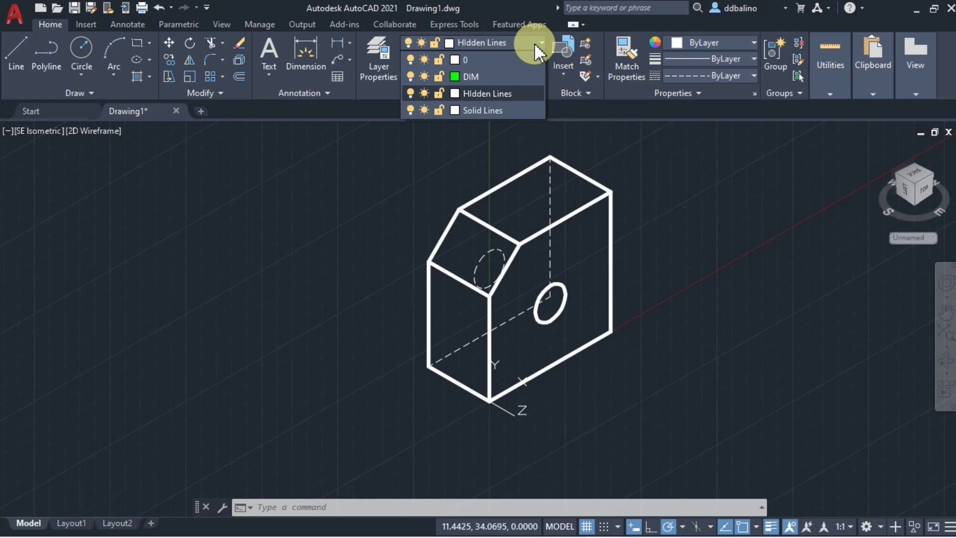
left_click(476, 76)
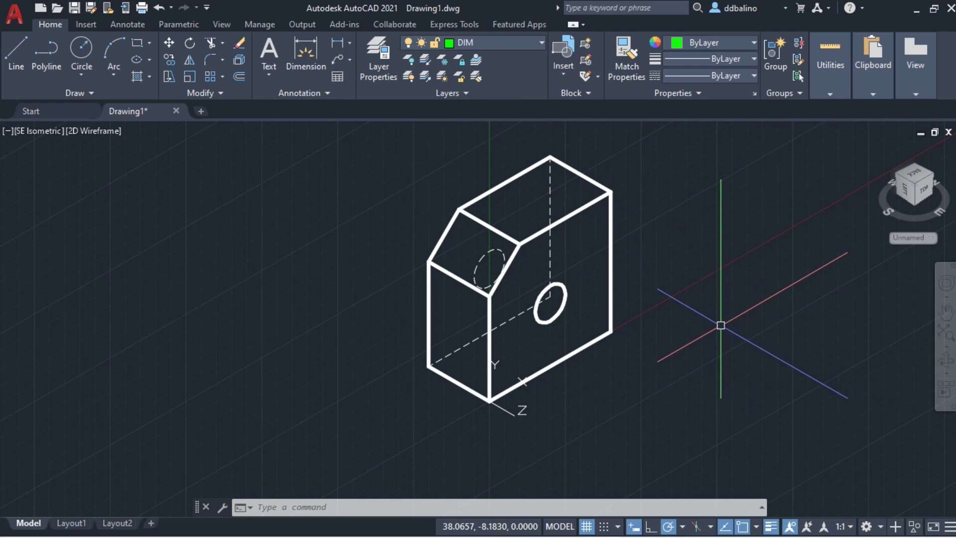
left_click(339, 44)
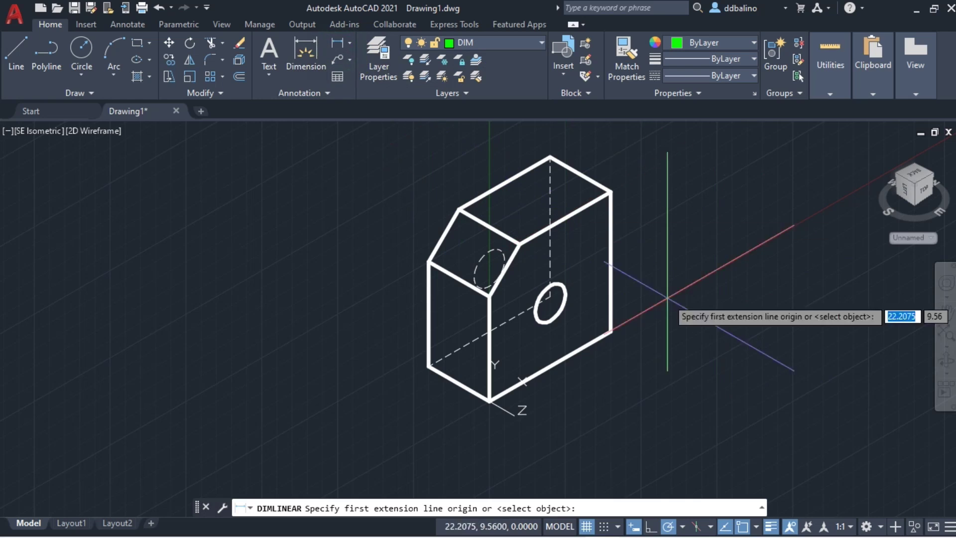
left_click(489, 399)
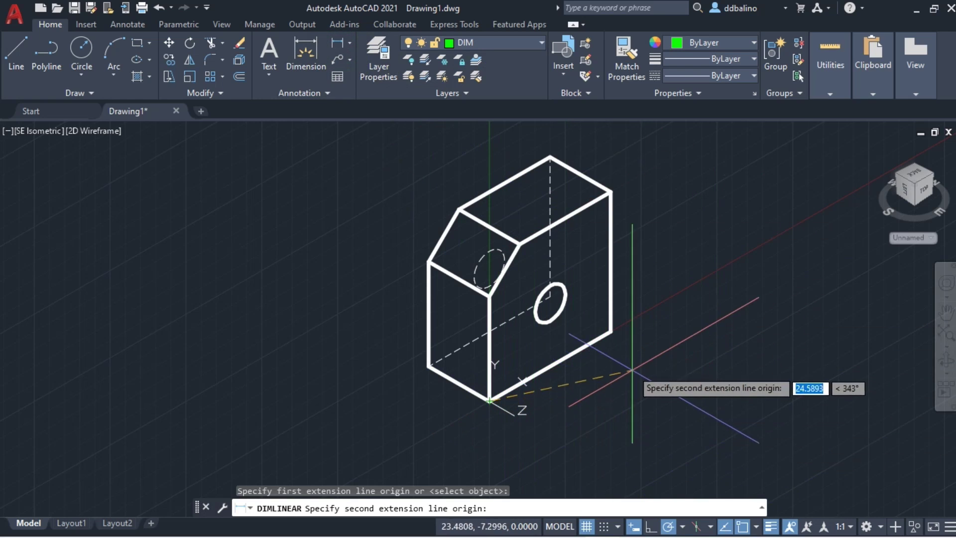
left_click(611, 329)
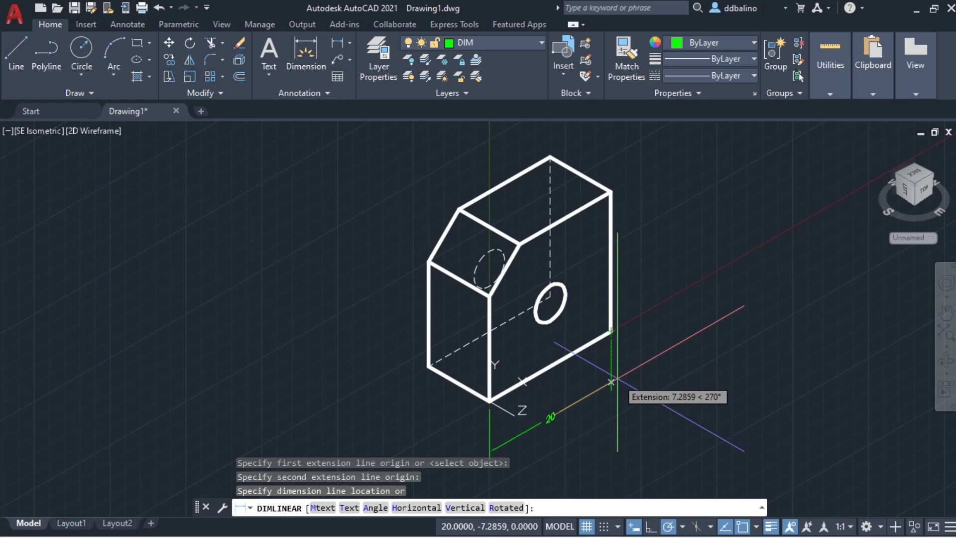
left_click(611, 382)
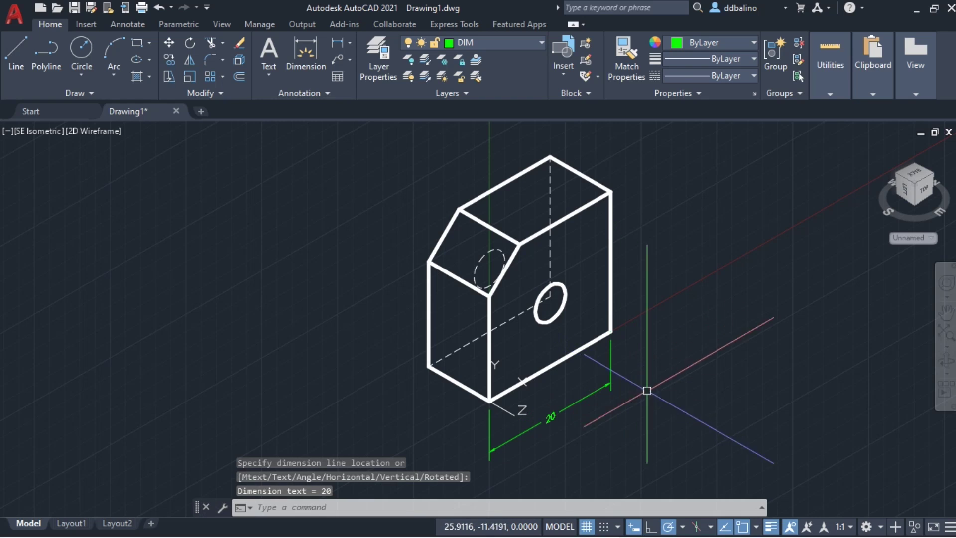
Dimension the distance from the front base corner to the hole's centre, placing its line between the bottom edge and the overall dimension.
key("space")
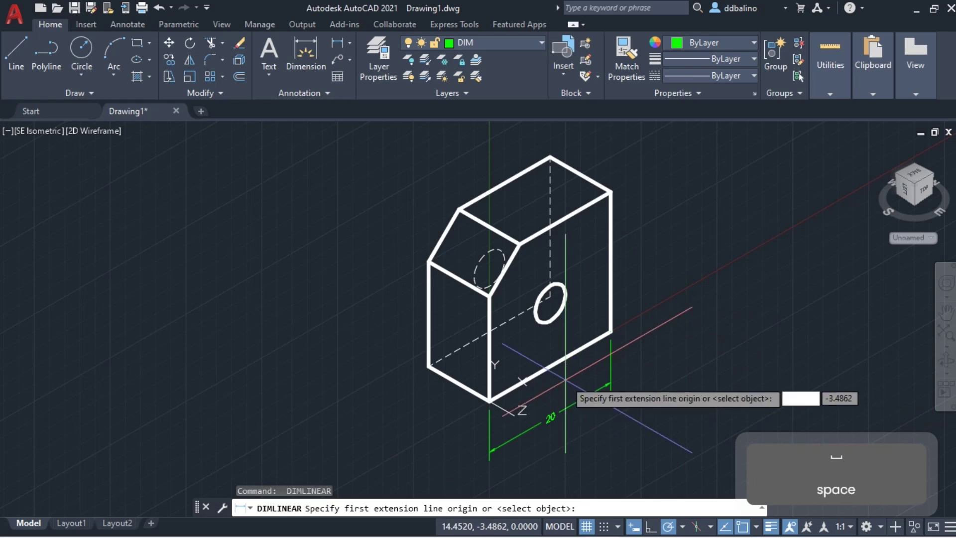
left_click(489, 399)
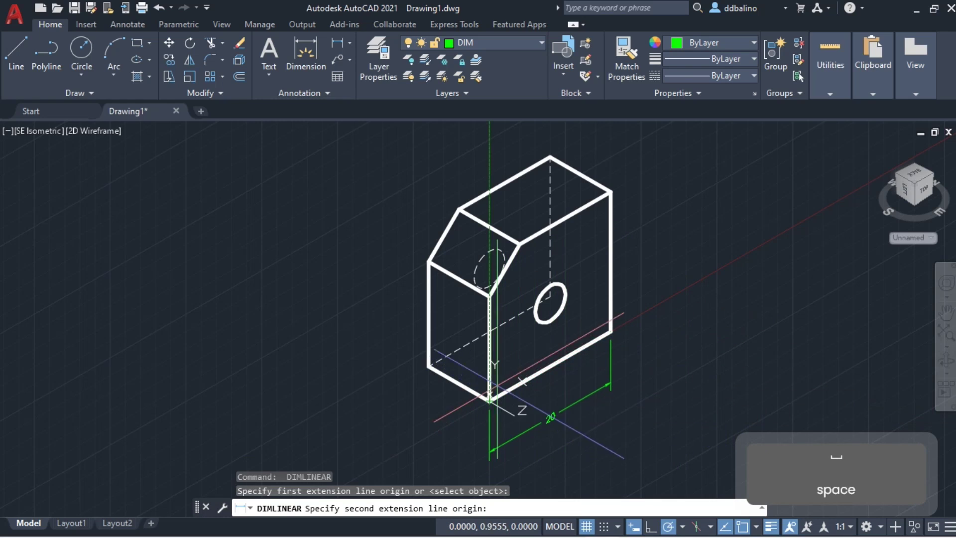
left_click(550, 302)
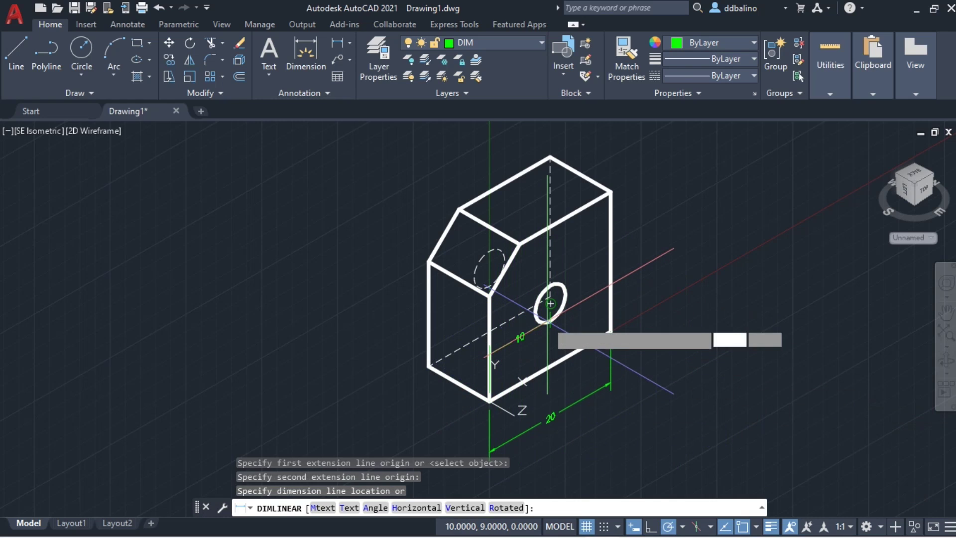
left_click(550, 397)
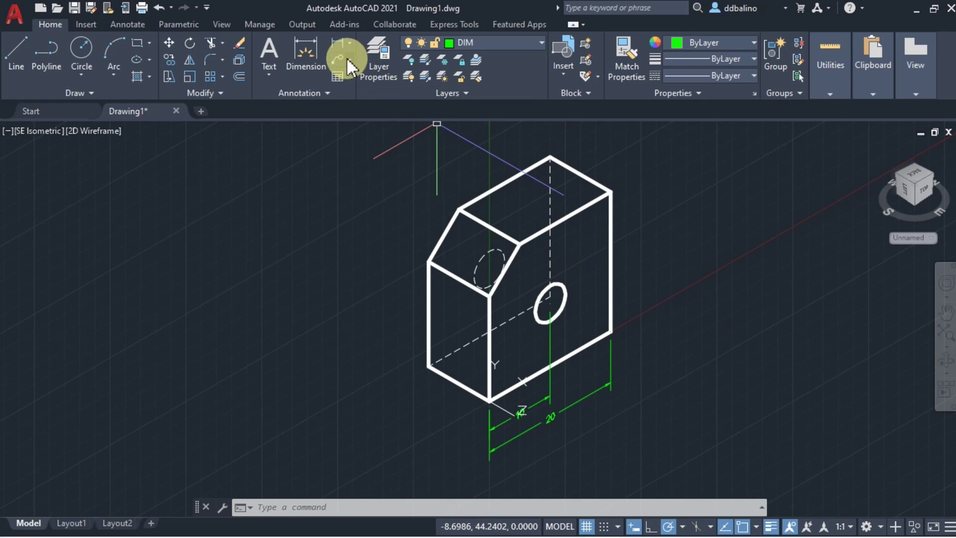
Dimension the height of the front face's far vertical edge, with the dimension line about 5.4 outside the block.
left_click(336, 44)
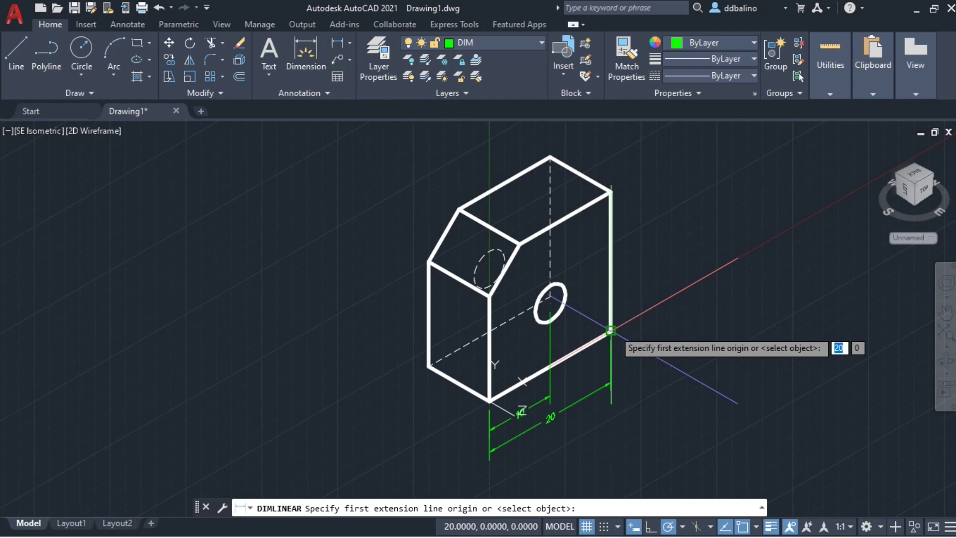
left_click(610, 330)
left_click(610, 192)
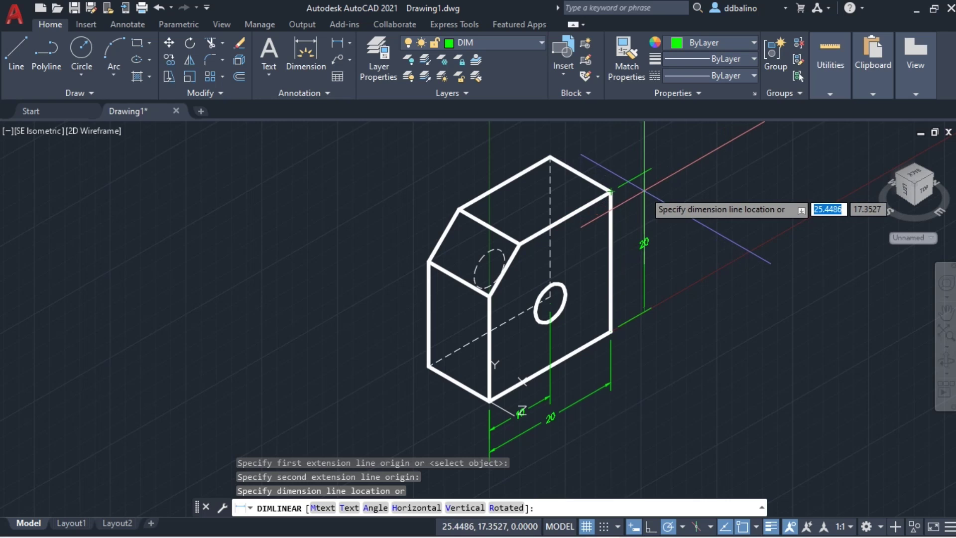
left_click(644, 191)
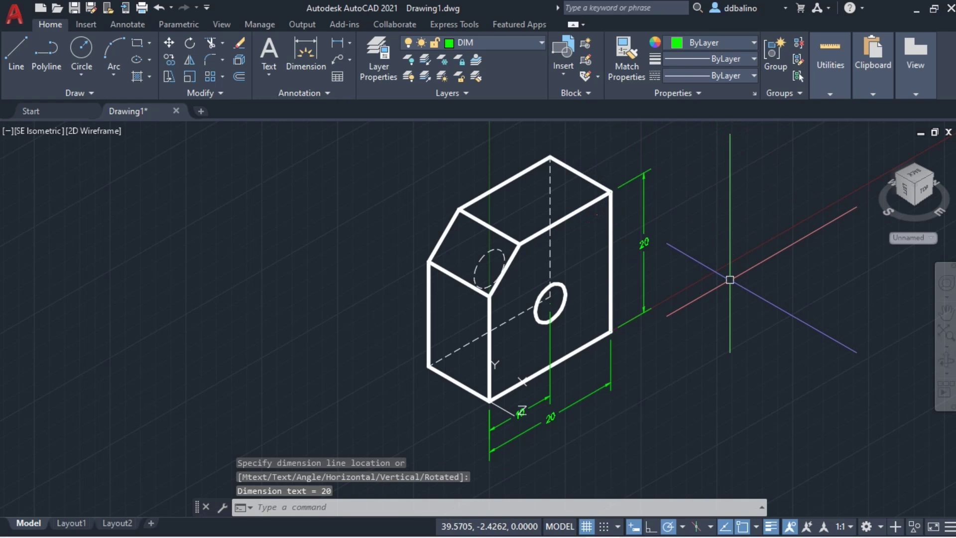
key("Escape")
Dimension the front face's top edge from the chamfer corner to the far corner, with the dimension line above it.
left_click(337, 45)
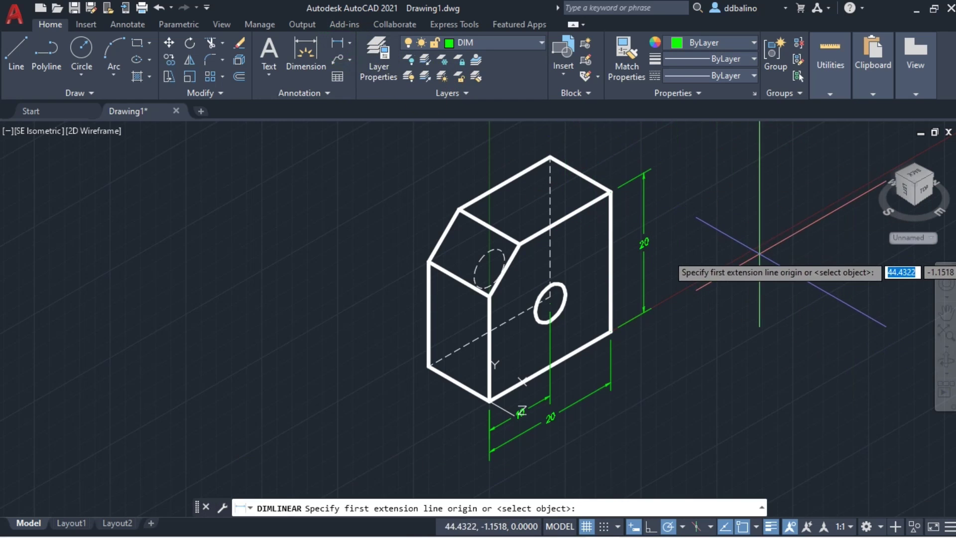
left_click(519, 244)
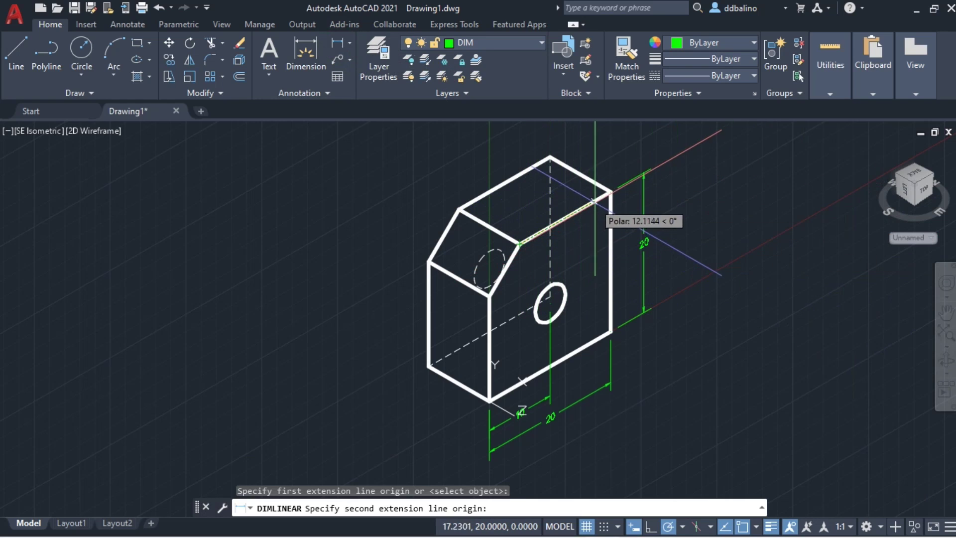
left_click(611, 192)
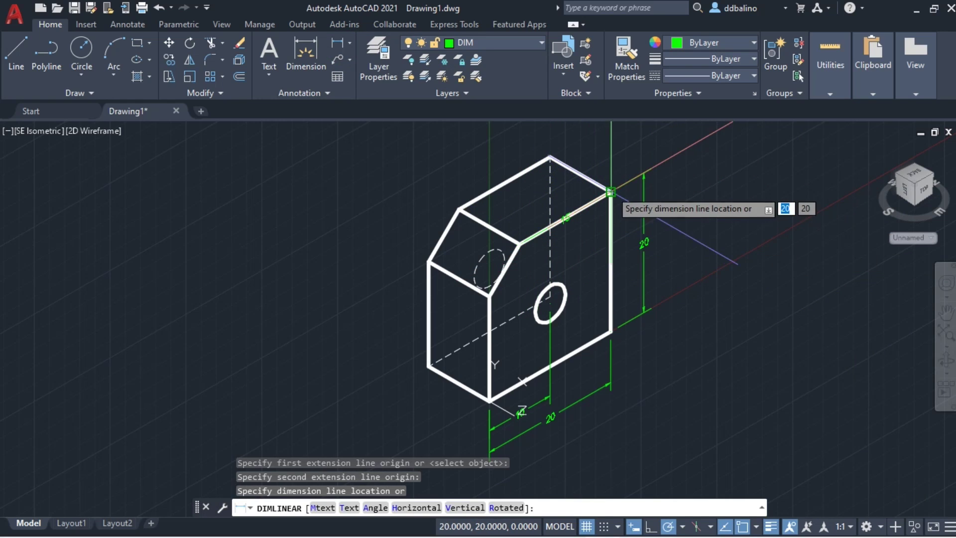
left_click(612, 151)
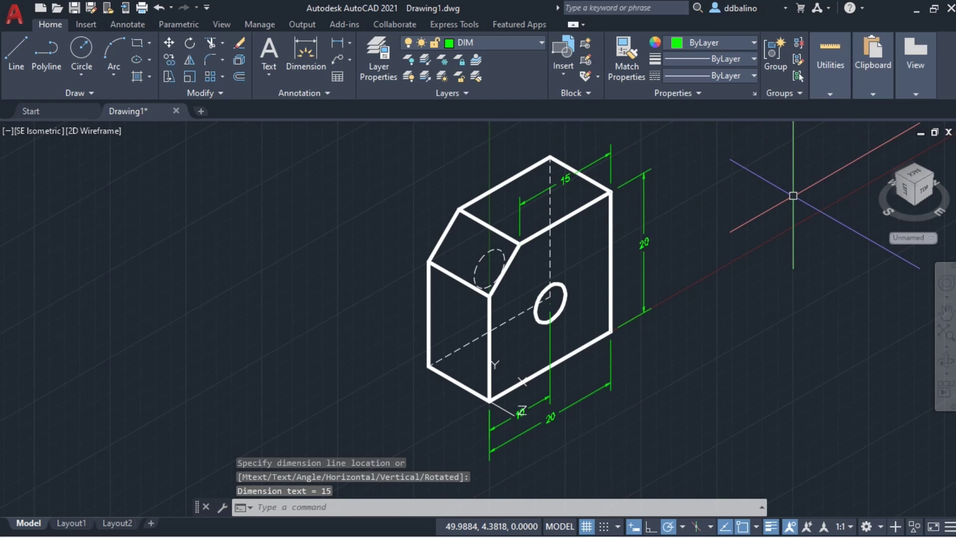
Reset the coordinate system to WCS.
left_click(928, 238)
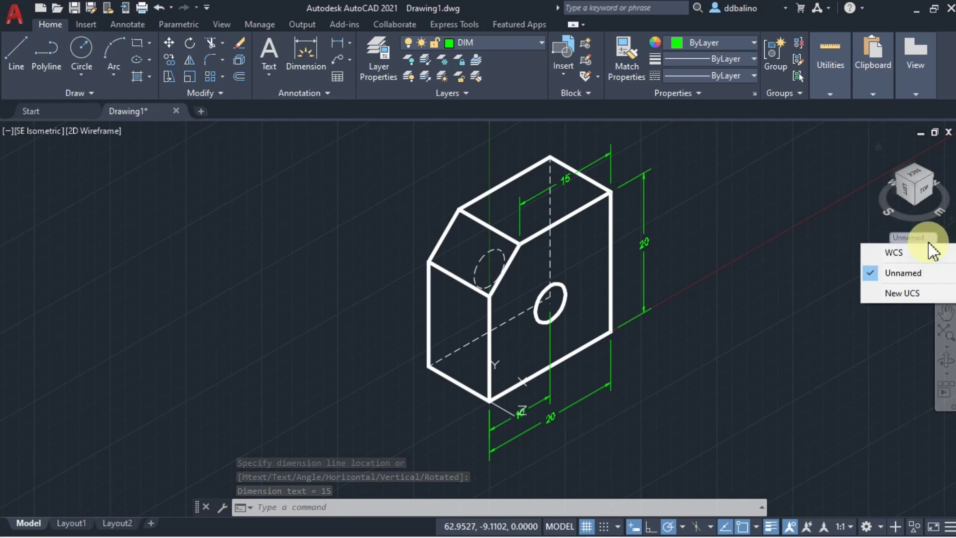
left_click(924, 250)
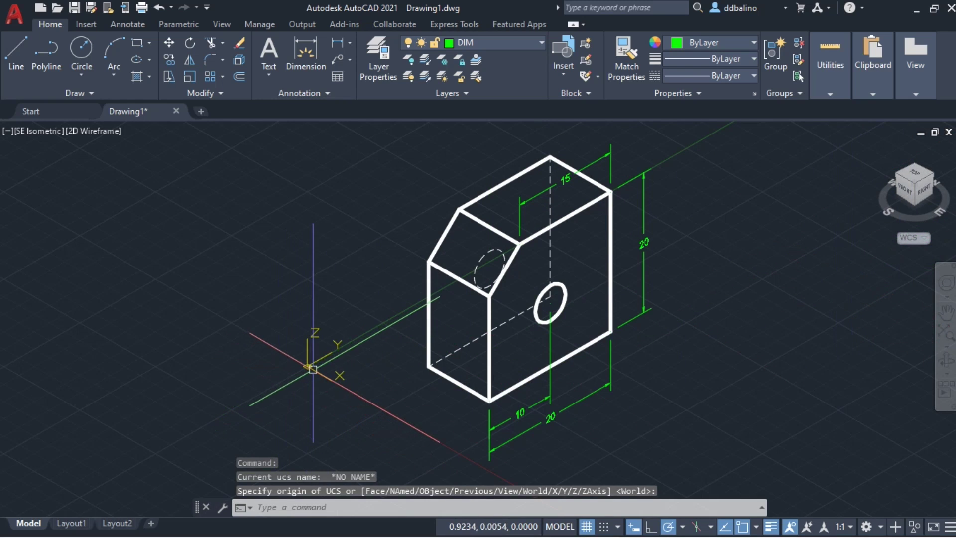
Try to place the UCS origin at the base corner opposite the front one on the short bottom edge, with the Y axis vertical.
left_click(307, 366)
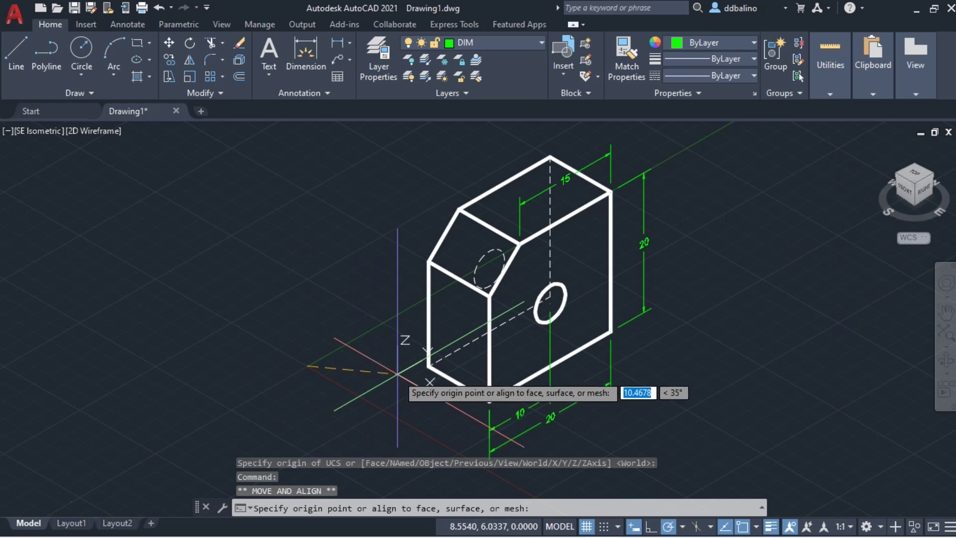
left_click(428, 365)
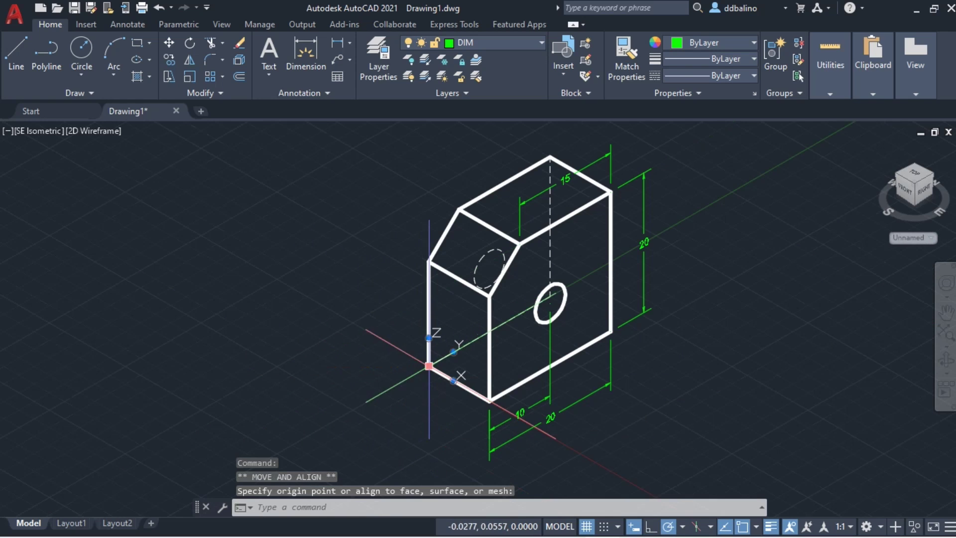
left_click(453, 351)
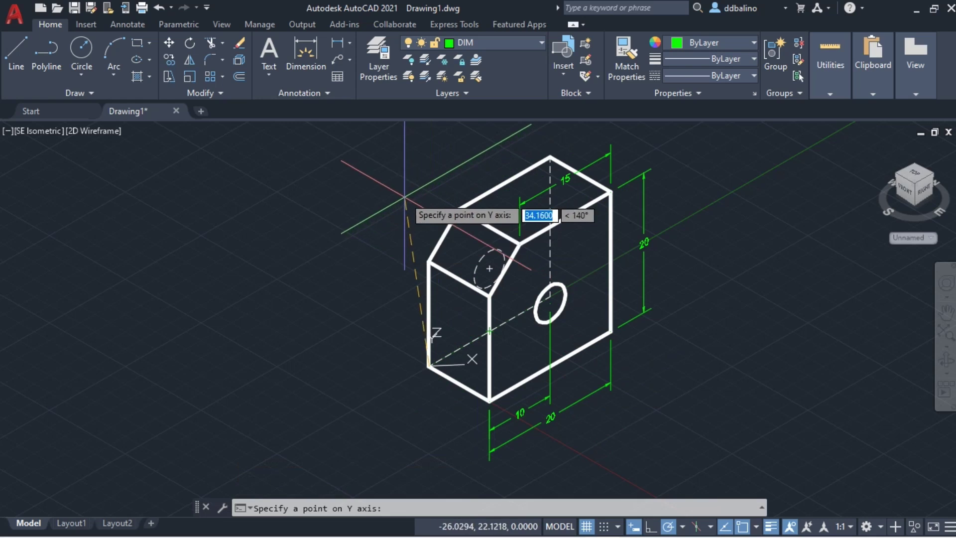
left_click(429, 179)
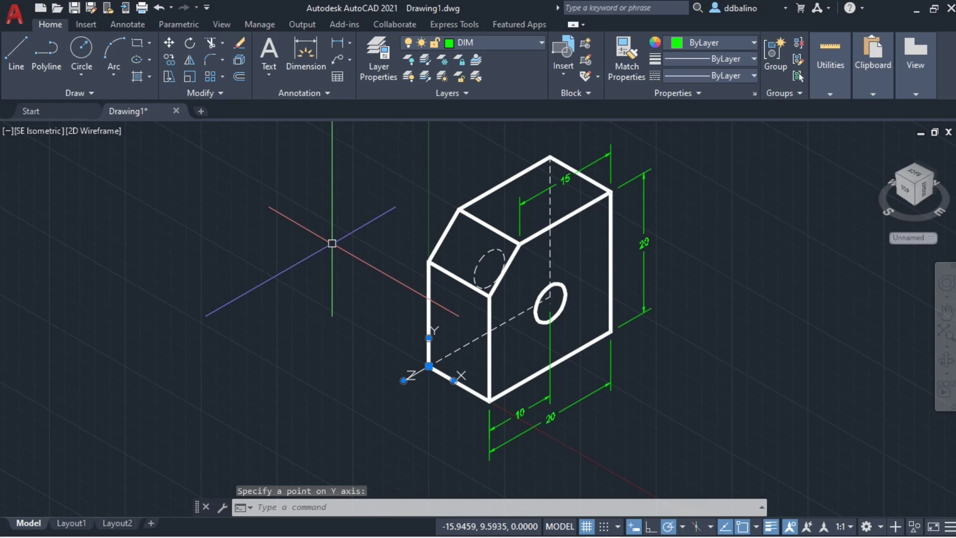
left_click(339, 48)
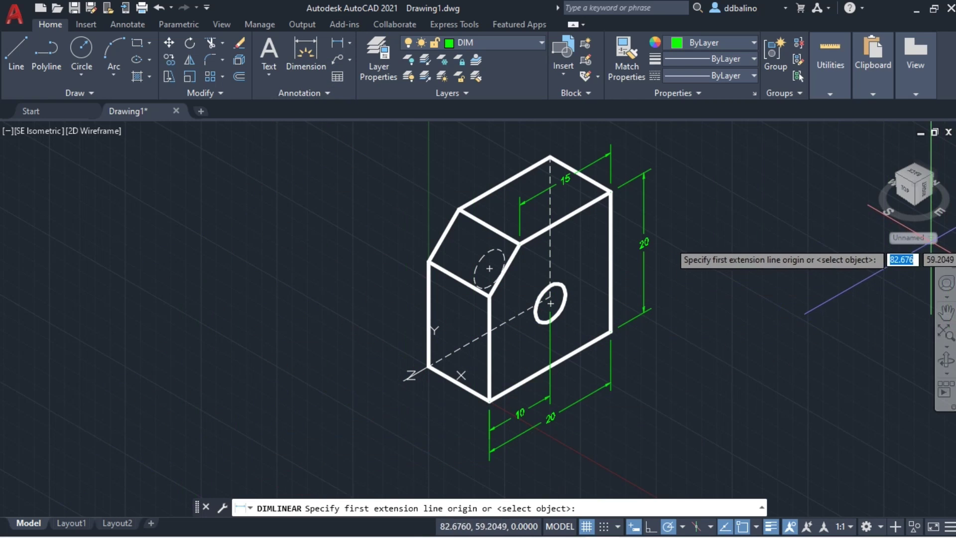
key("Escape")
Undo the UCS axis and origin changes back to the WCS.
key("ctrl+z")
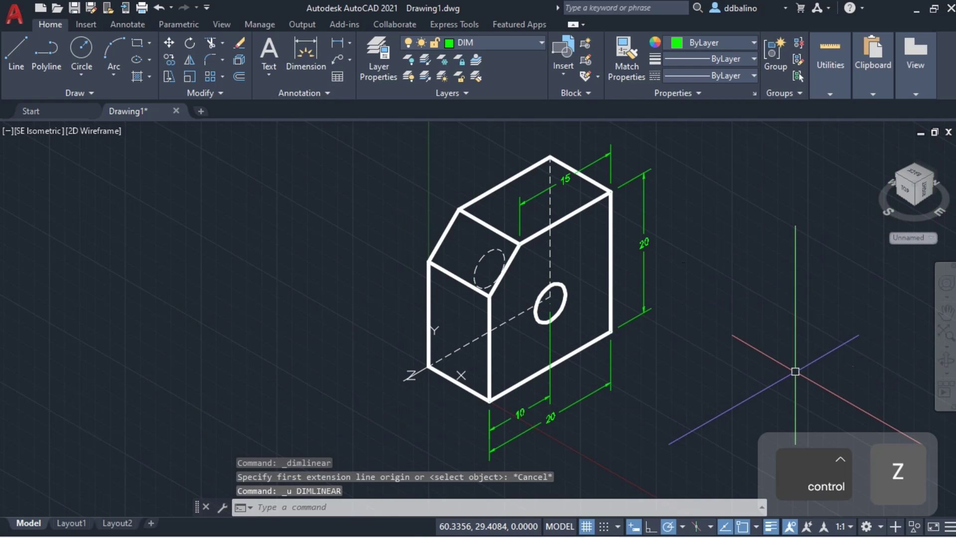
key("ctrl+z")
key("ctrl+z")
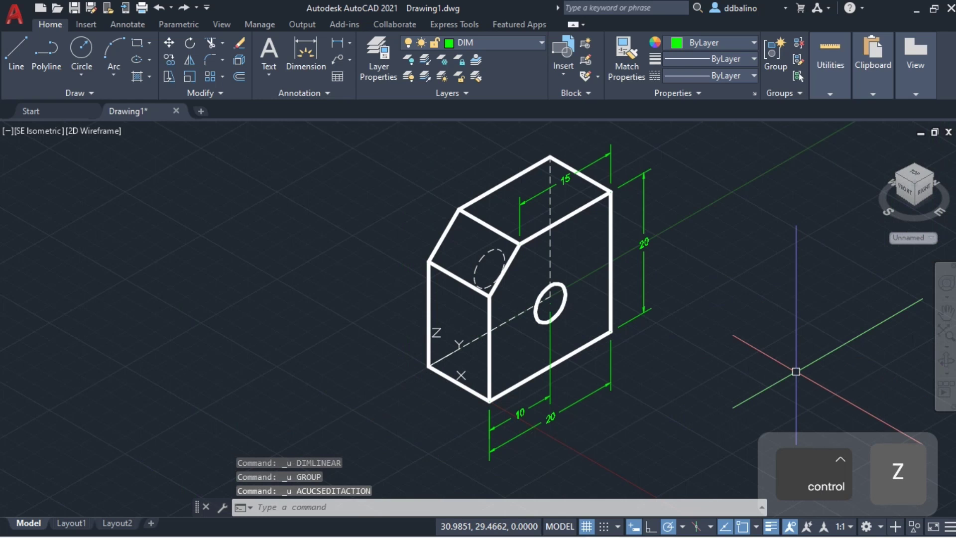
key("ctrl+z")
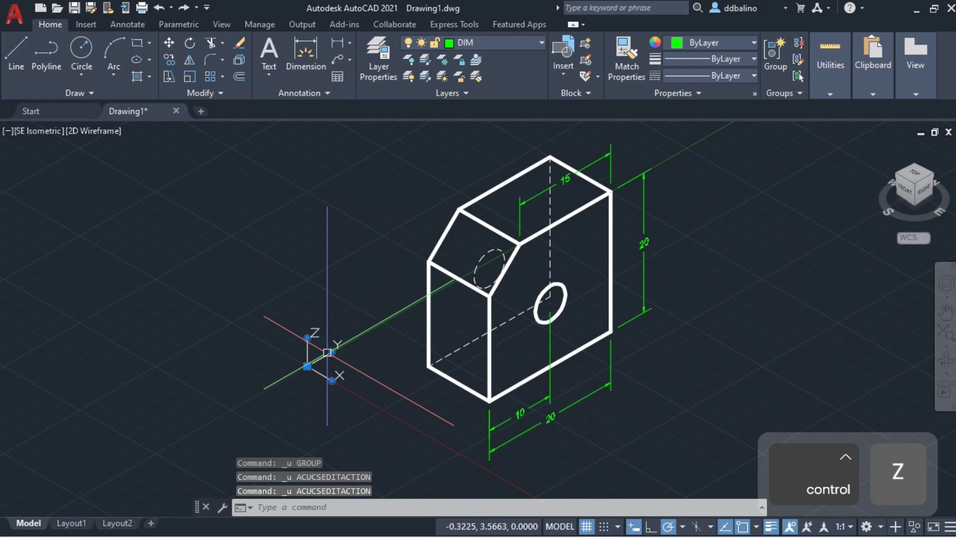
Place the UCS origin at the leftmost base corner and add a linear dimension to the short bottom edge, its line outside the block.
left_click(308, 367)
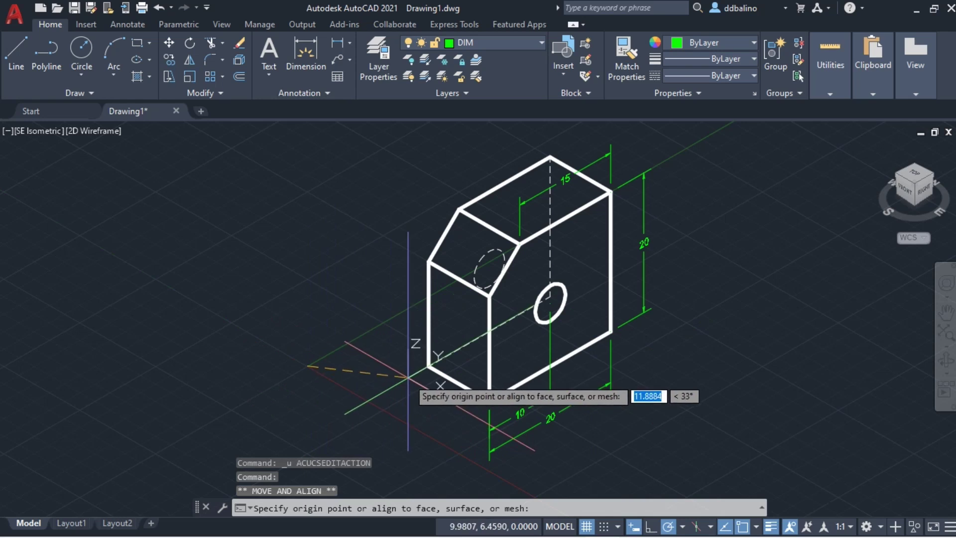
left_click(428, 366)
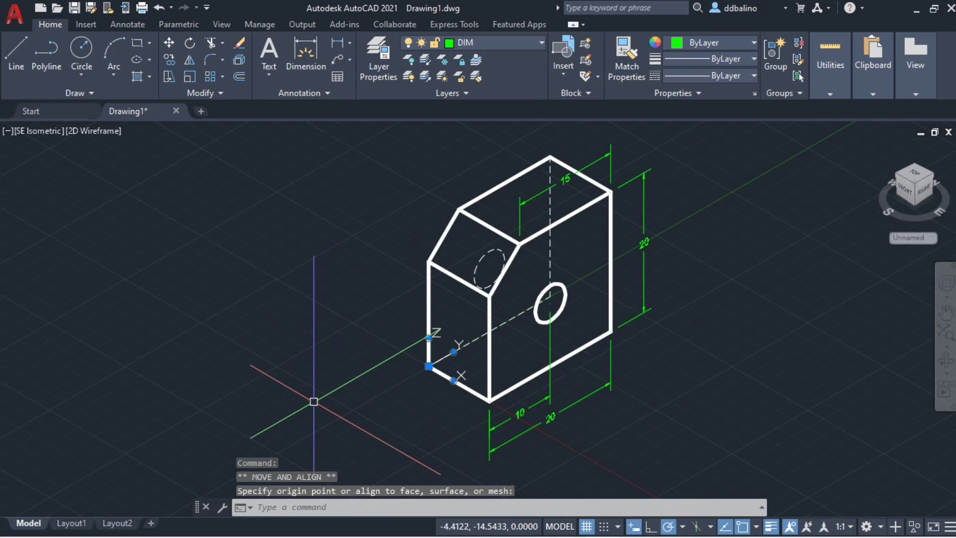
left_click(339, 44)
left_click(489, 399)
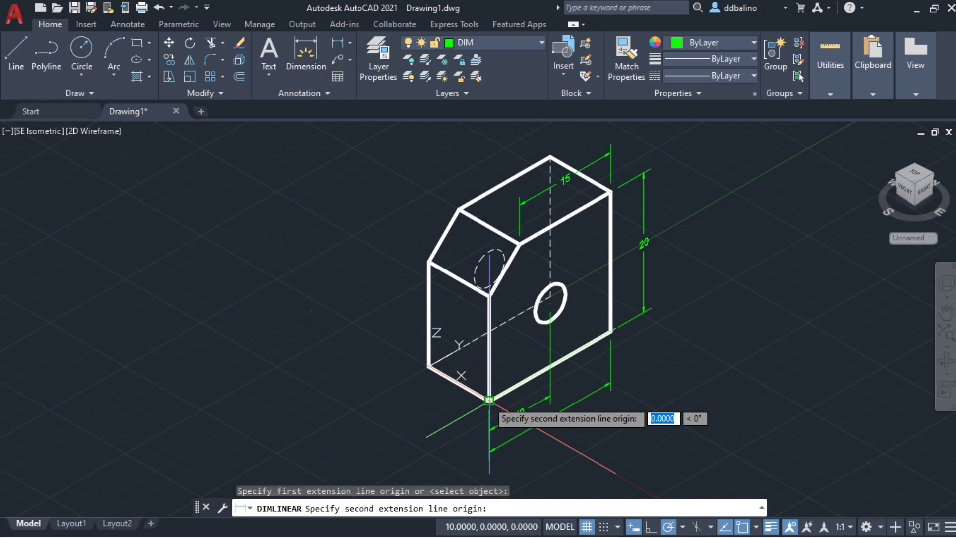
left_click(428, 366)
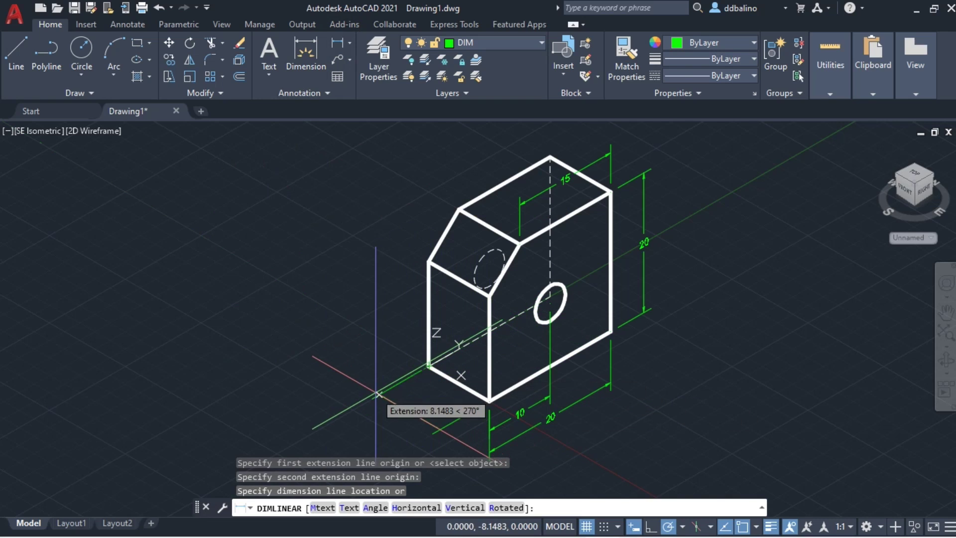
left_click(404, 381)
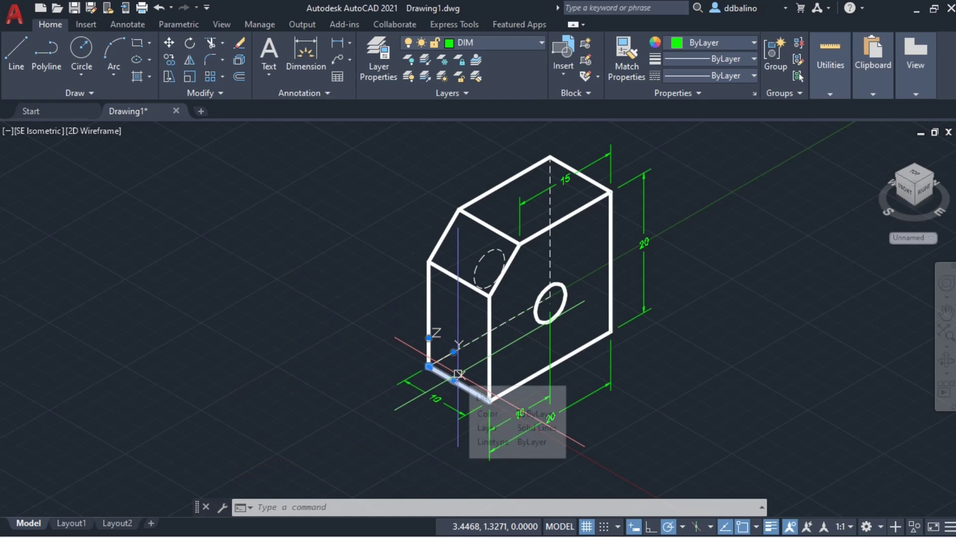
Reorient the UCS at the leftmost base corner so X follows the long bottom edge and Y points vertically up.
left_click(453, 351)
mouse_move(454, 351)
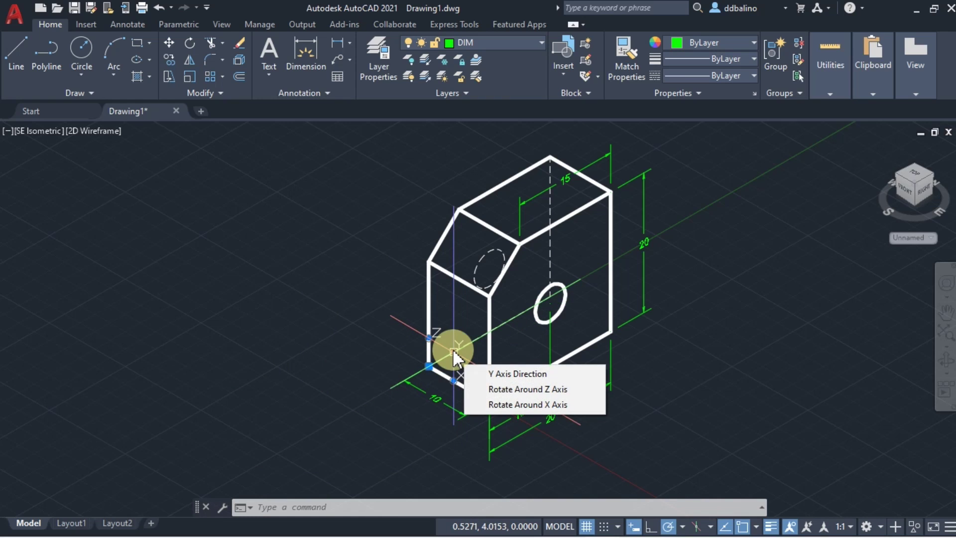
left_click(454, 351)
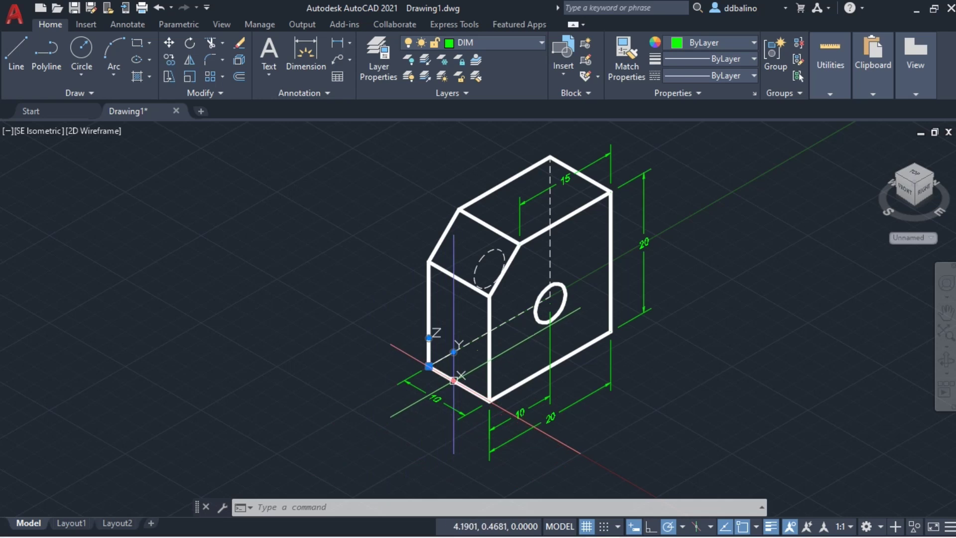
mouse_move(453, 380)
left_click(453, 379)
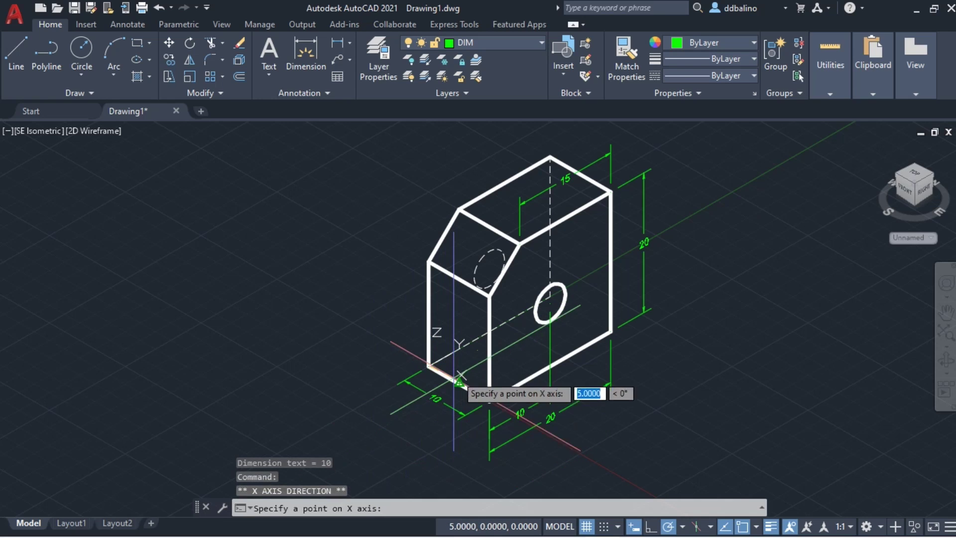
left_click(722, 197)
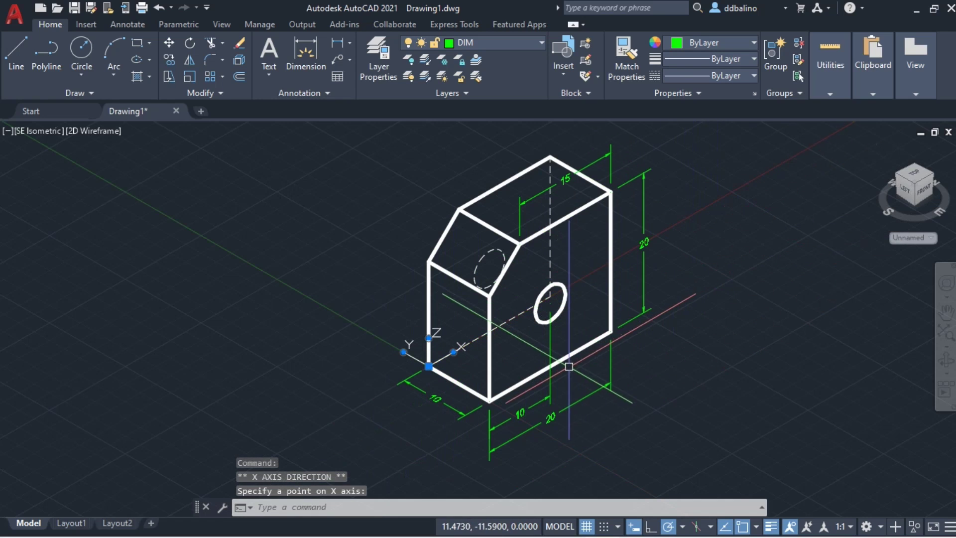
left_click(403, 351)
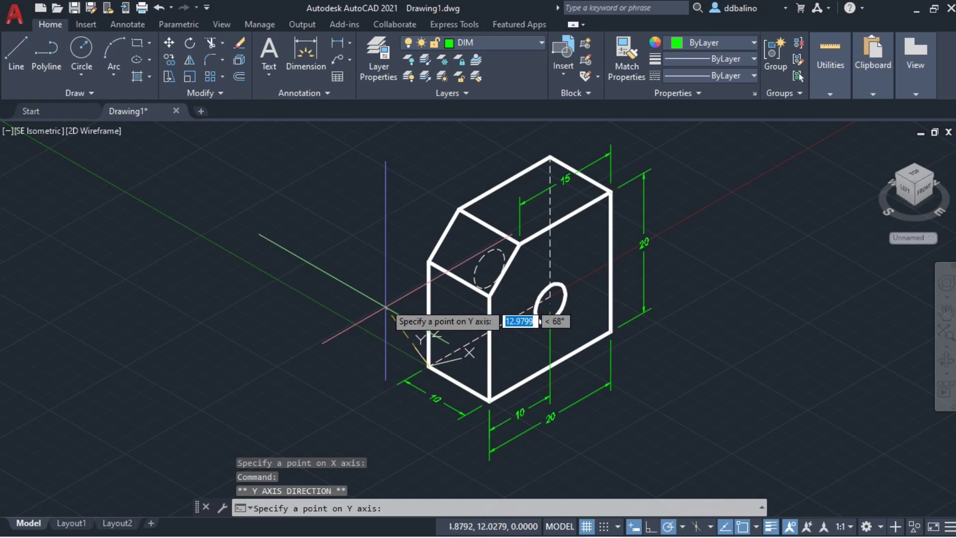
left_click(428, 194)
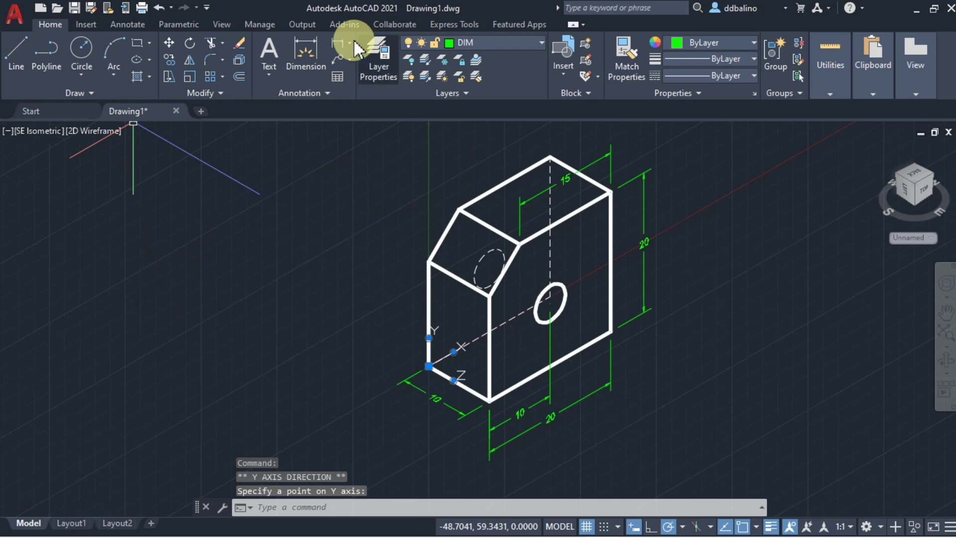
Add a linear dimension to the leftmost vertical edge, from the base corner to the chamfer's lower end, with its line outside the block.
left_click(338, 43)
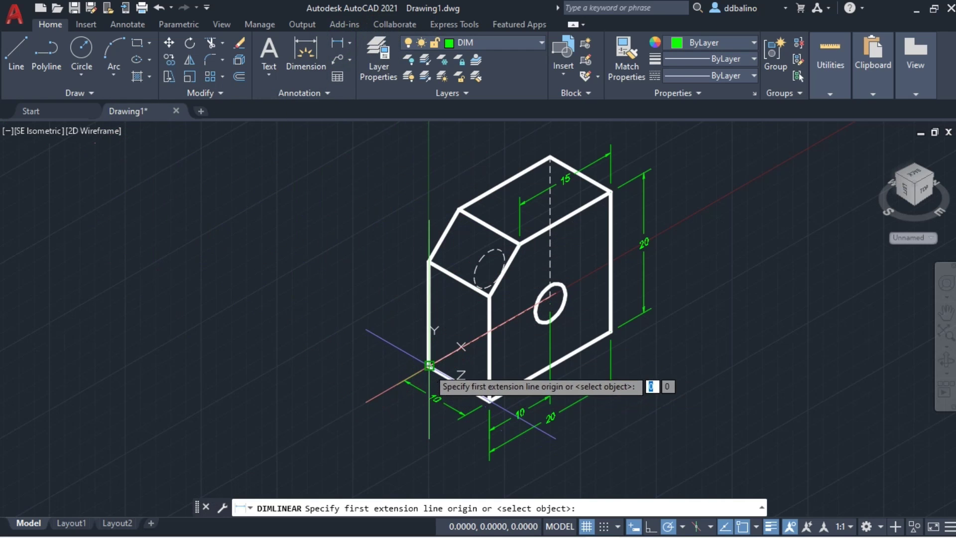
left_click(429, 367)
left_click(429, 261)
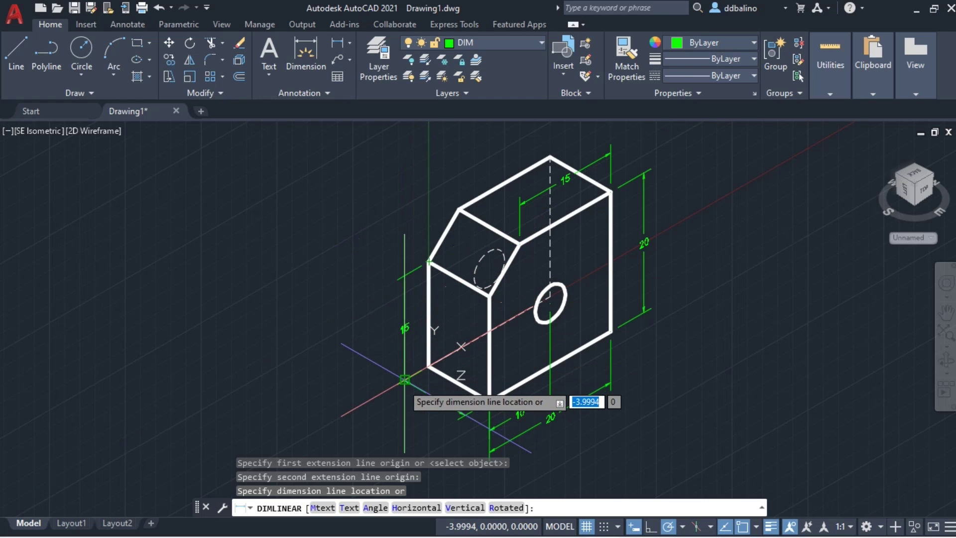
left_click(405, 356)
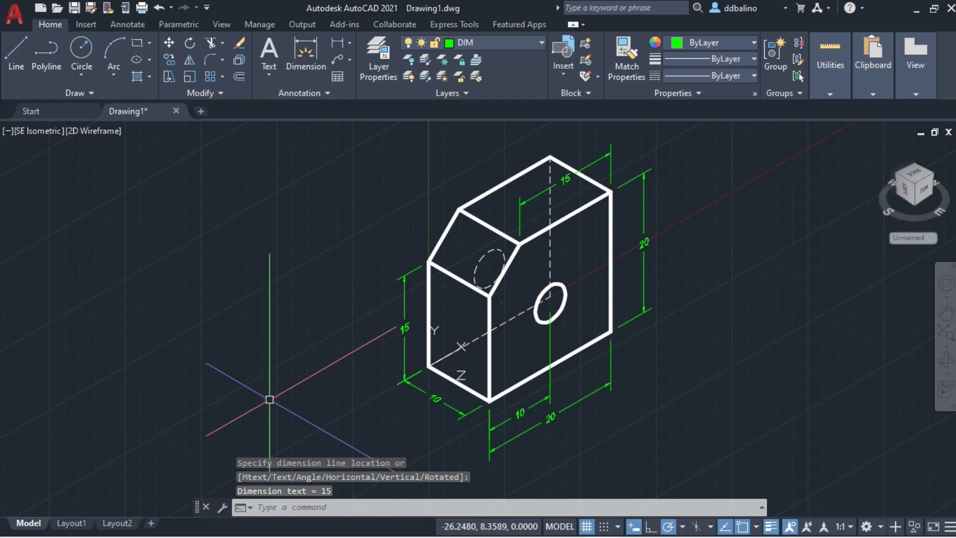
Add a vertical linear dimension across the chamfer's height, its line aligned with the vertical edge's dimension below.
left_click(337, 43)
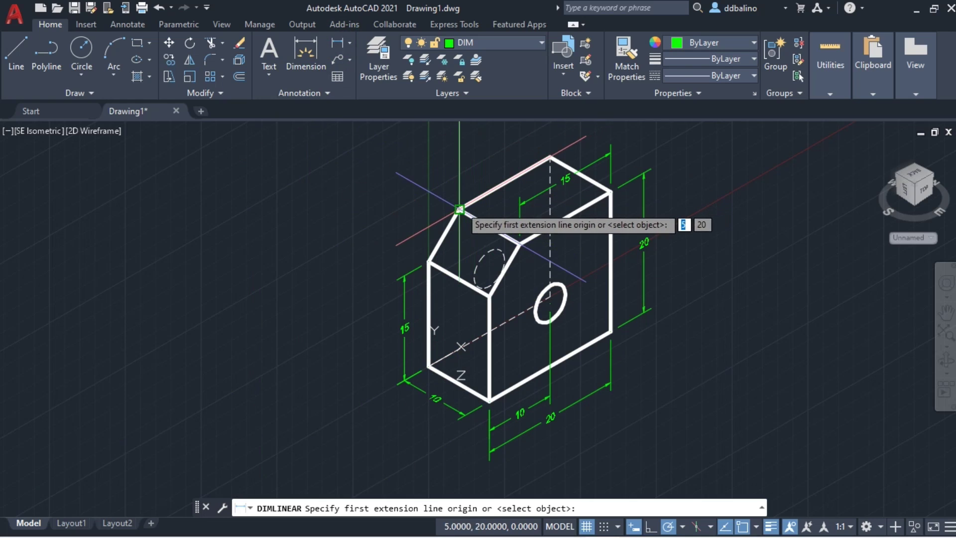
left_click(429, 261)
left_click(454, 215)
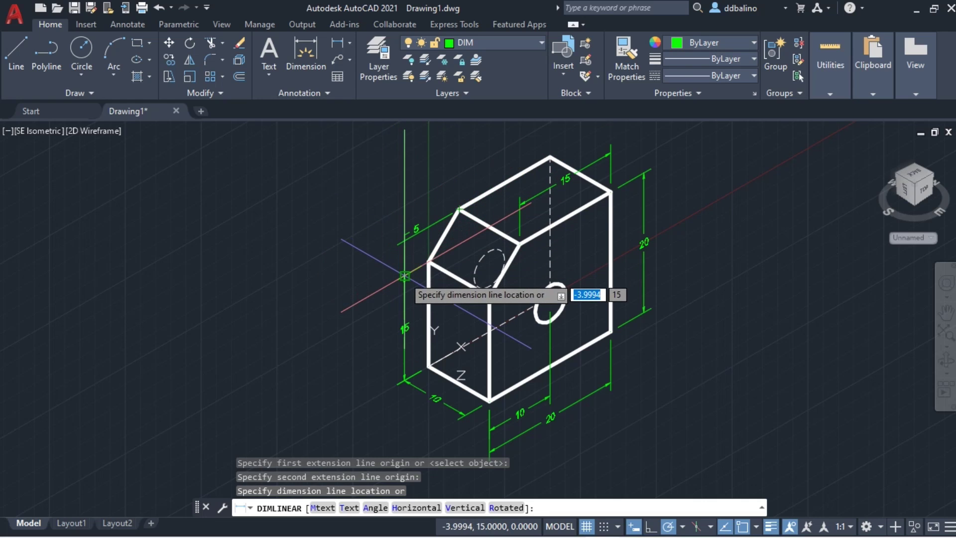
left_click(404, 276)
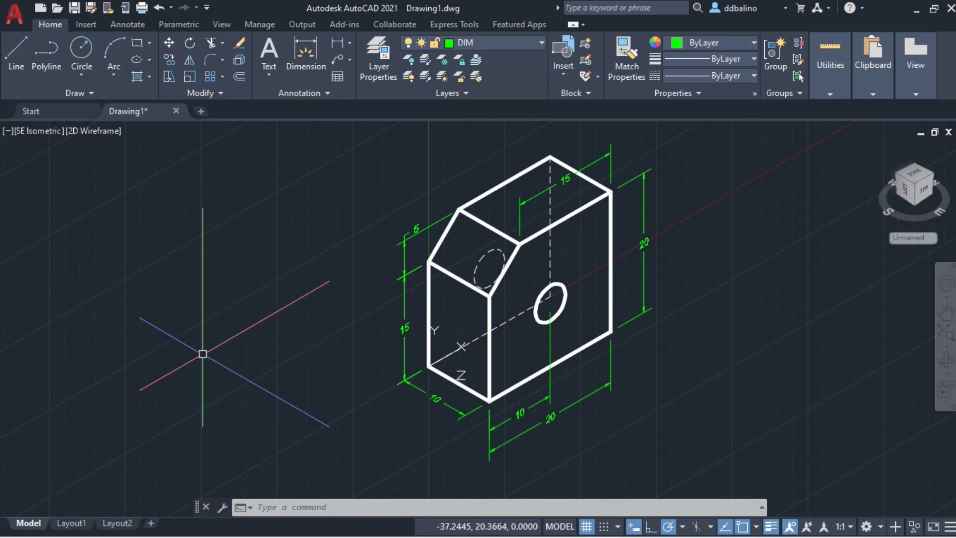
Add an angular dimension between the chamfer's outer sloped edge and the leftmost vertical edge, placing its arc above the chamfer.
left_click(349, 43)
left_click(367, 120)
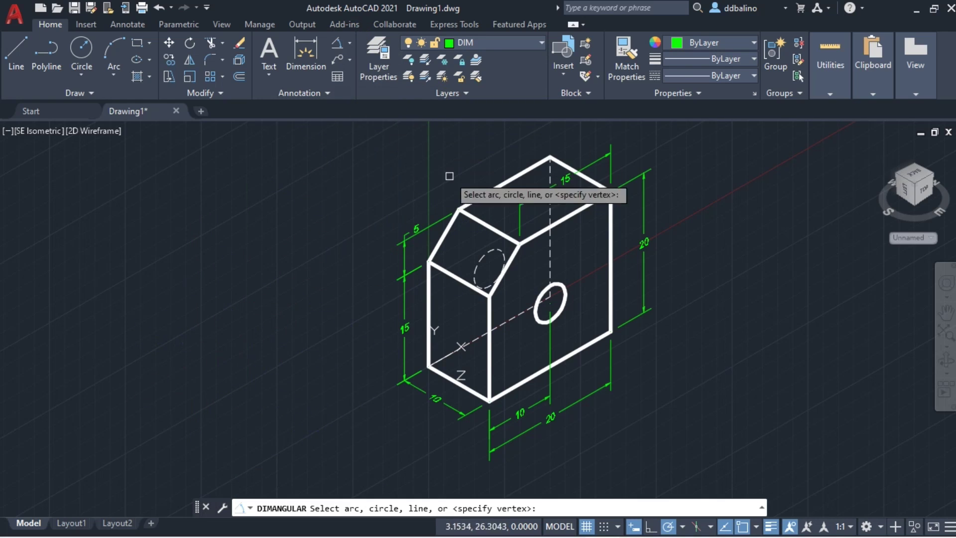
left_click(440, 246)
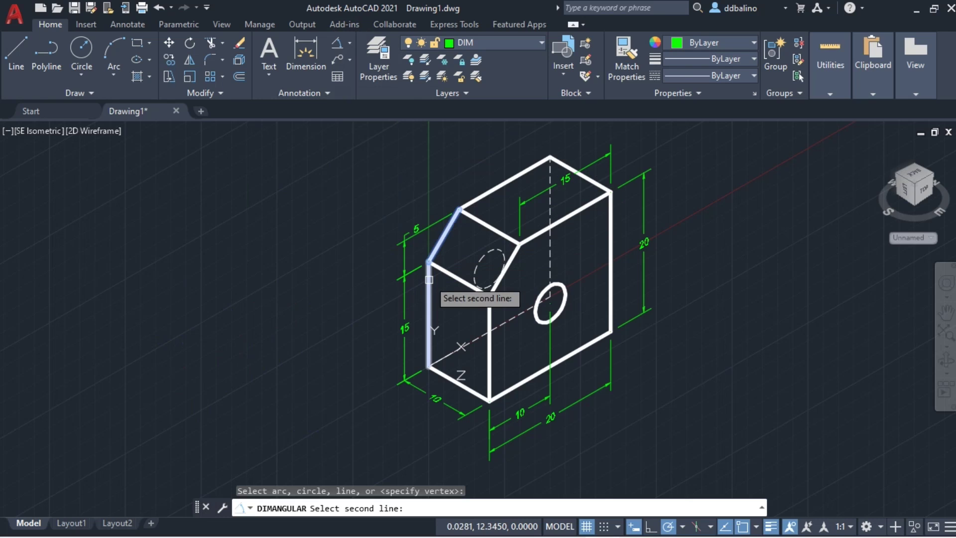
left_click(428, 296)
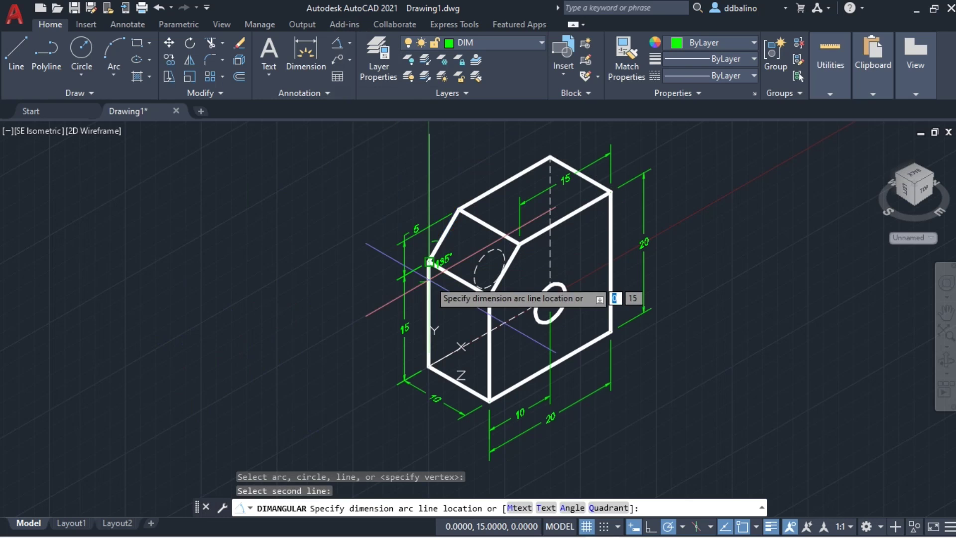
left_click(430, 183)
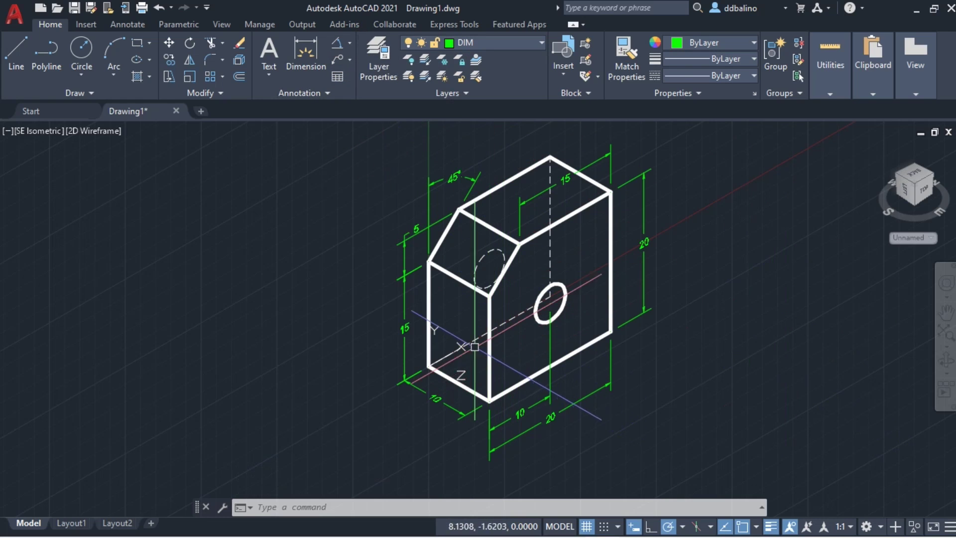
Move the UCS origin to the front base corner and add a diameter dimension to the hole, with its text above and outside the circle.
left_click(442, 327)
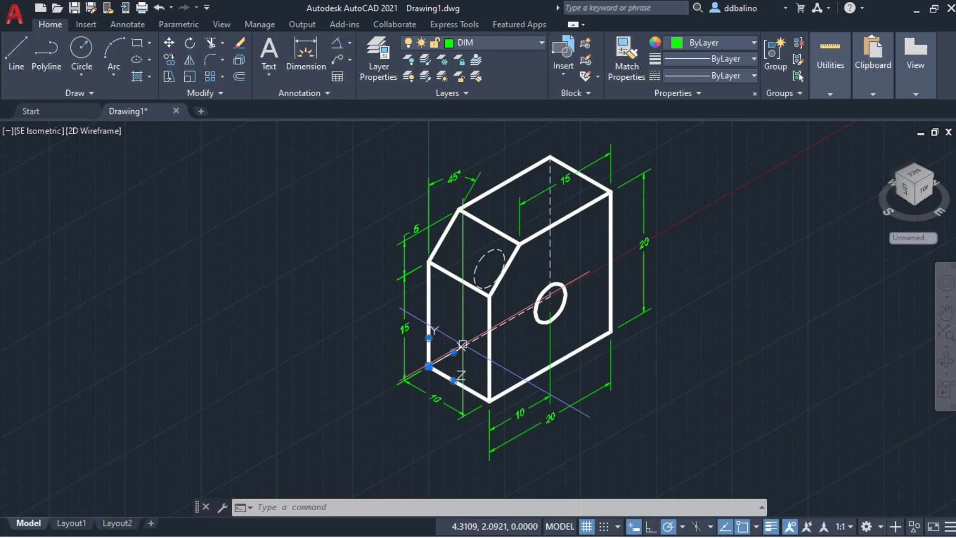
left_click(429, 366)
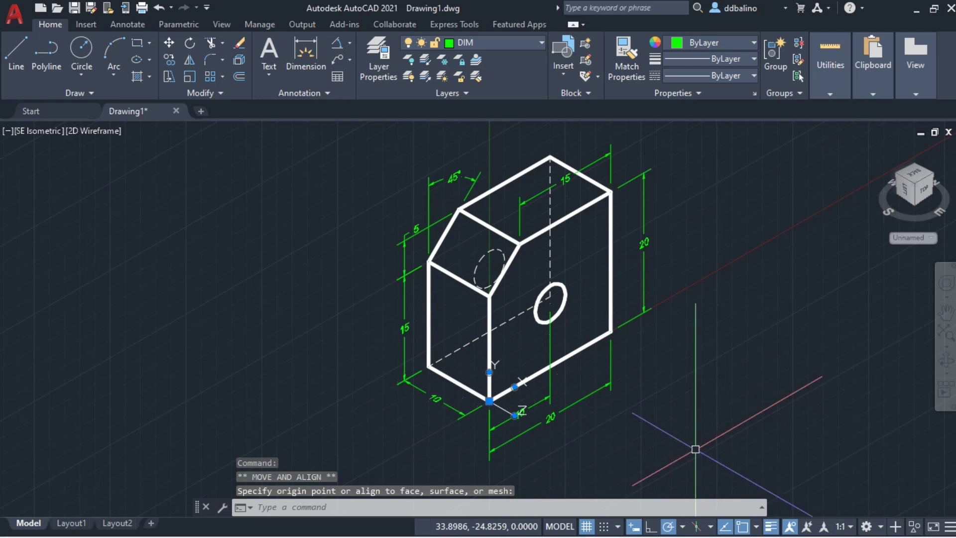
left_click(350, 46)
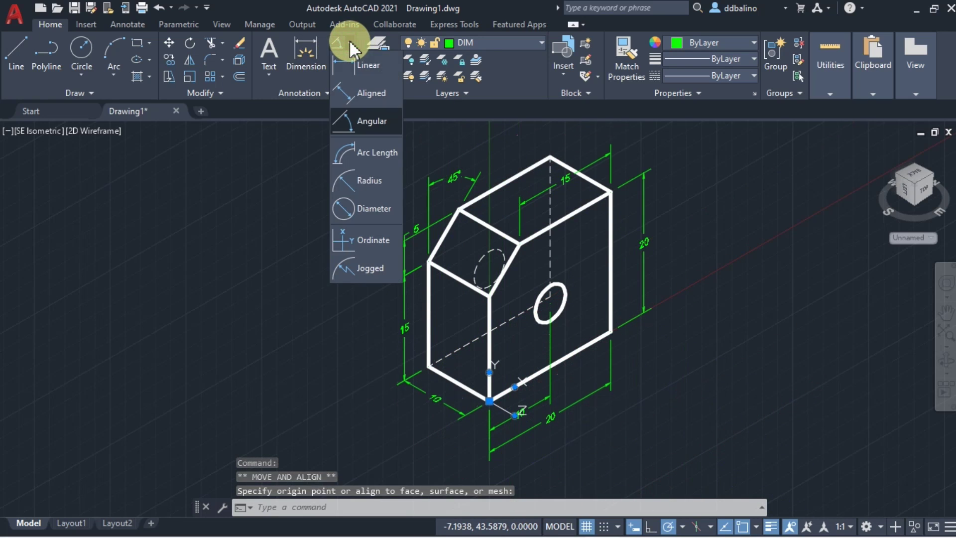
left_click(373, 208)
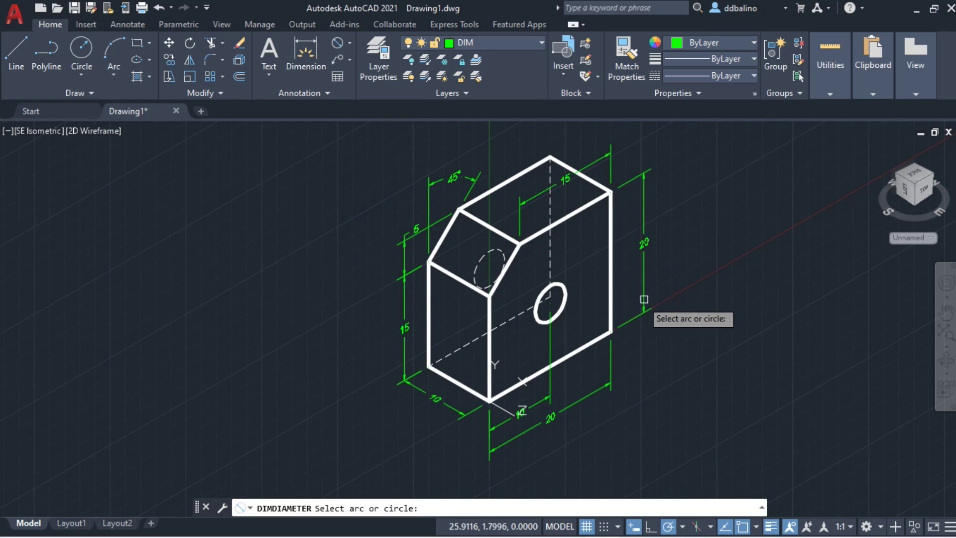
left_click(564, 293)
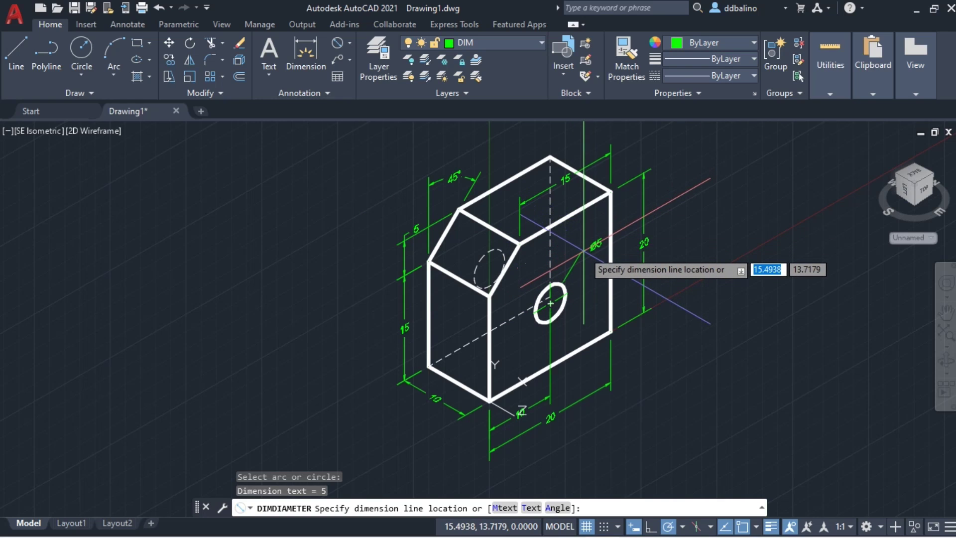
left_click(584, 251)
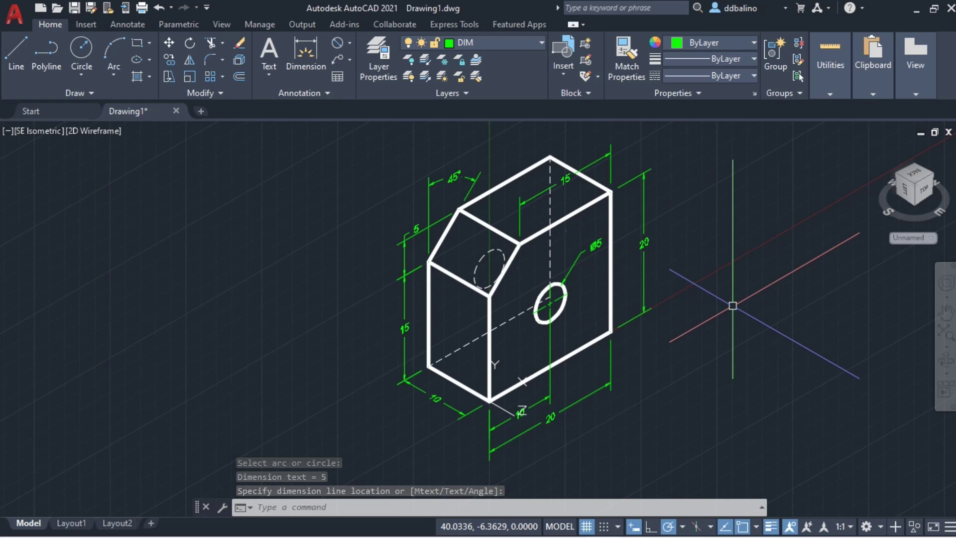
Turn off the grid display and reset the coordinate system to WCS.
middle_click_drag(716, 295, 695, 301)
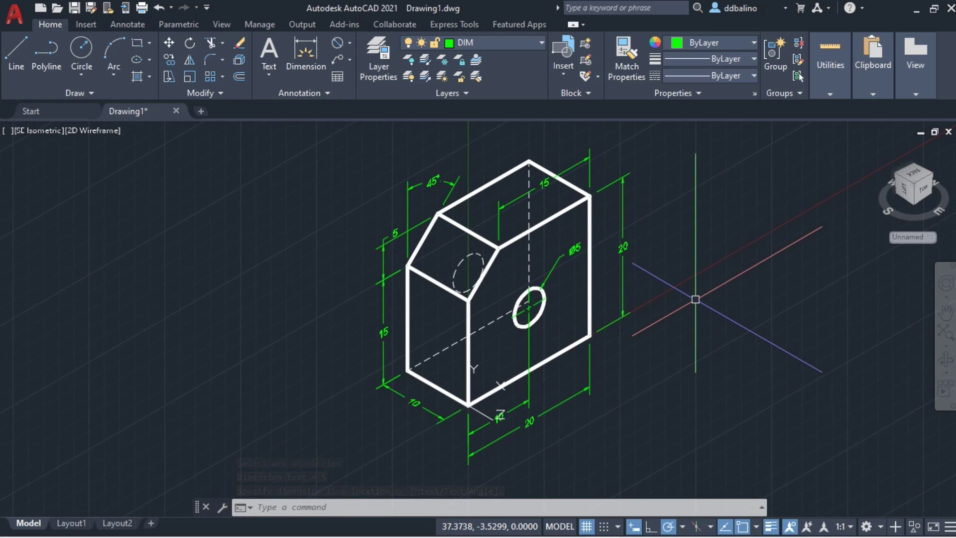
left_click(586, 526)
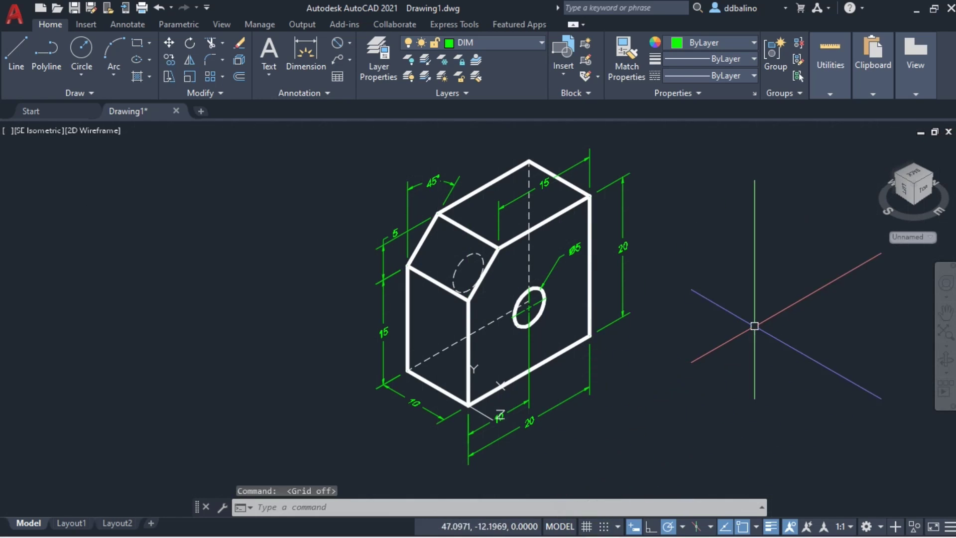
left_click(927, 238)
left_click(926, 252)
middle_click_drag(666, 379, 636, 379)
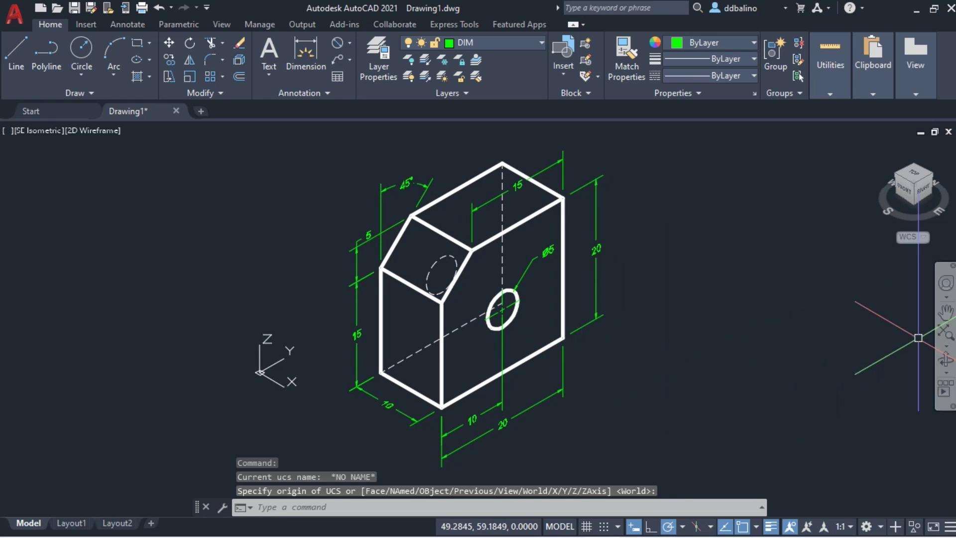
left_click(945, 338)
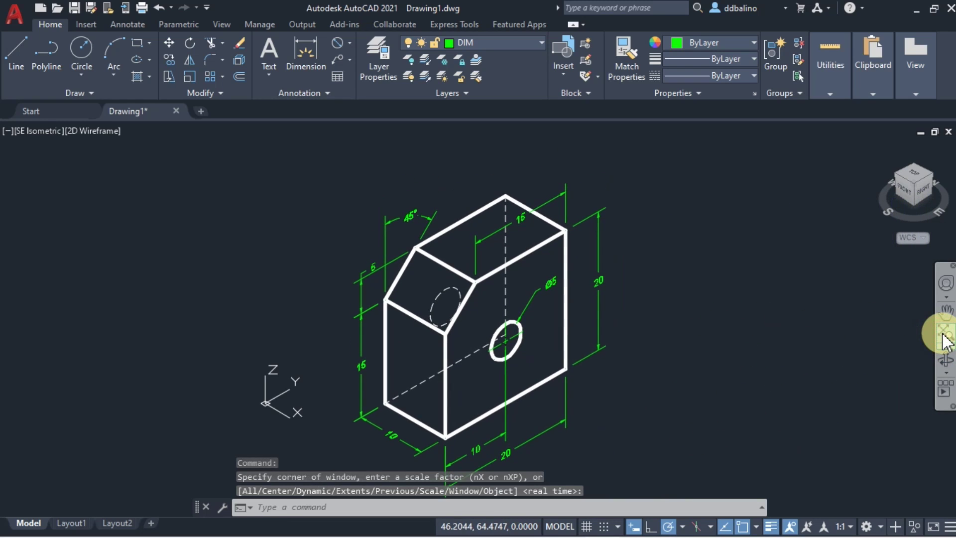
middle_click_drag(718, 387, 703, 348)
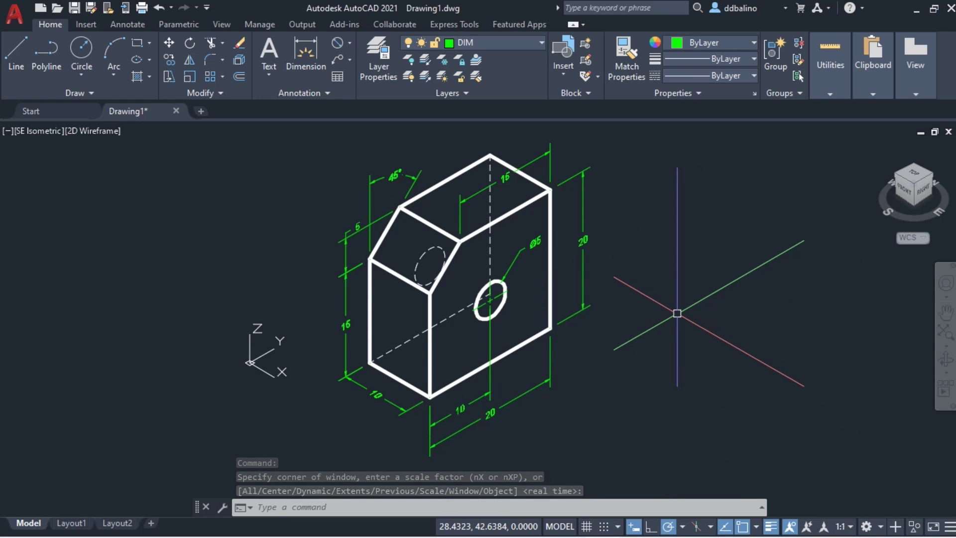
Draw the missing base edge on the HIdden Lines layer, from the rear hidden base corner to the hole face's far base corner.
left_click(950, 365)
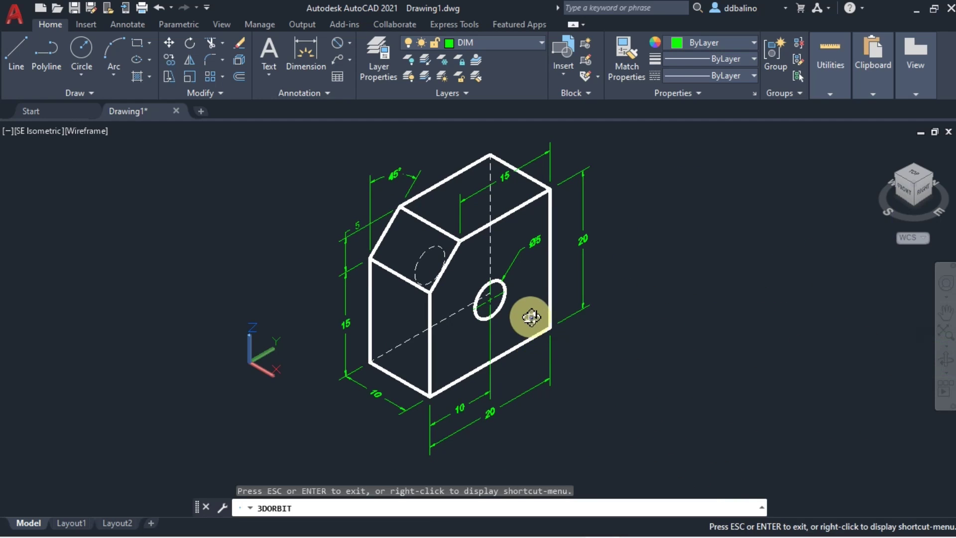
left_click_drag(522, 319, 497, 309)
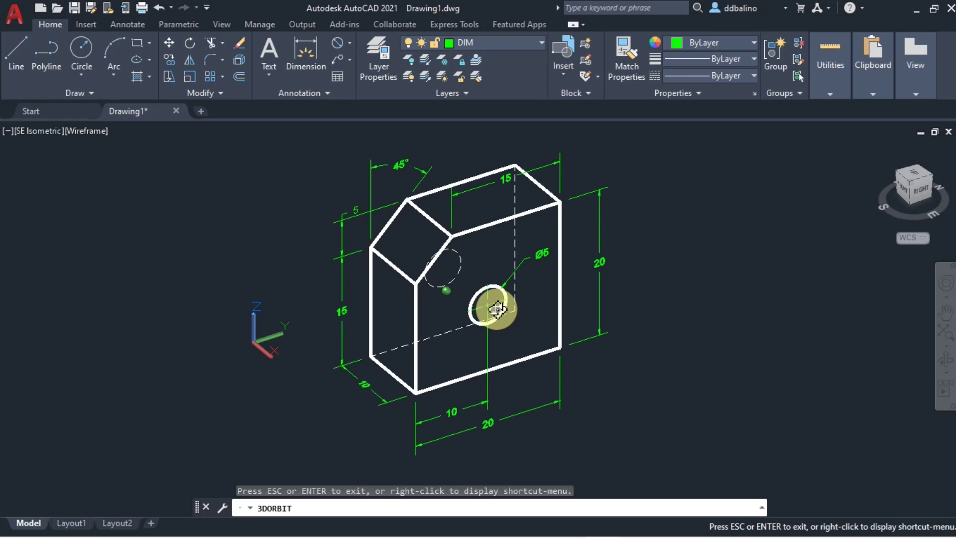
right_click(643, 284)
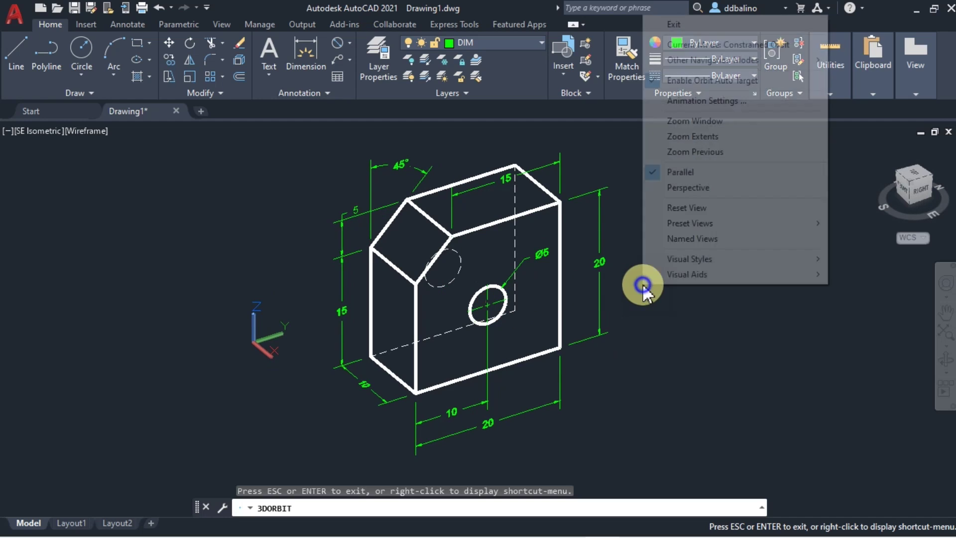
left_click(734, 24)
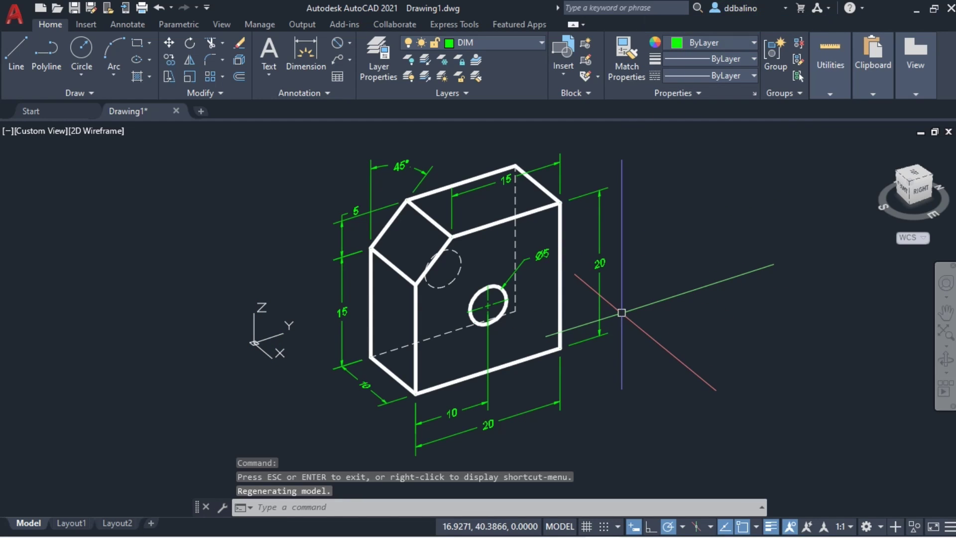
left_click(516, 45)
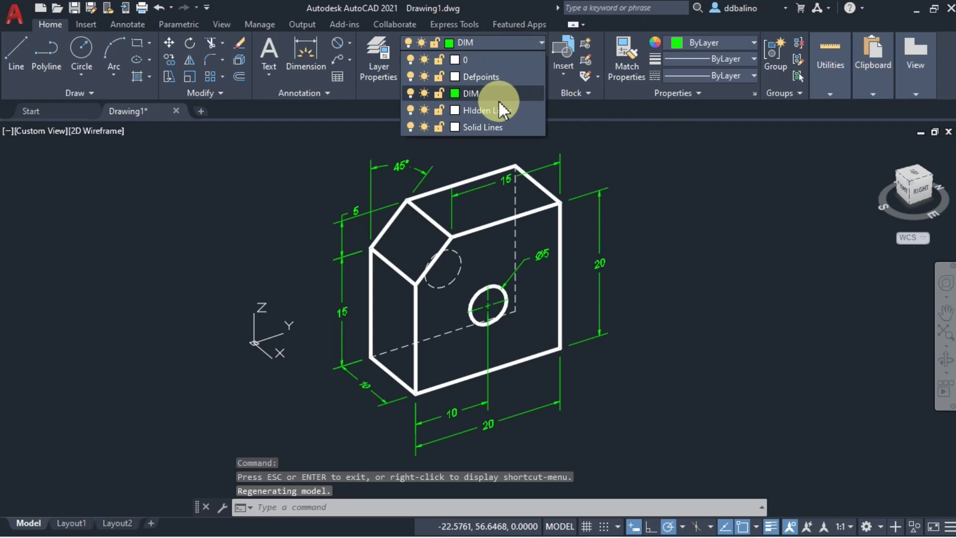
left_click(497, 111)
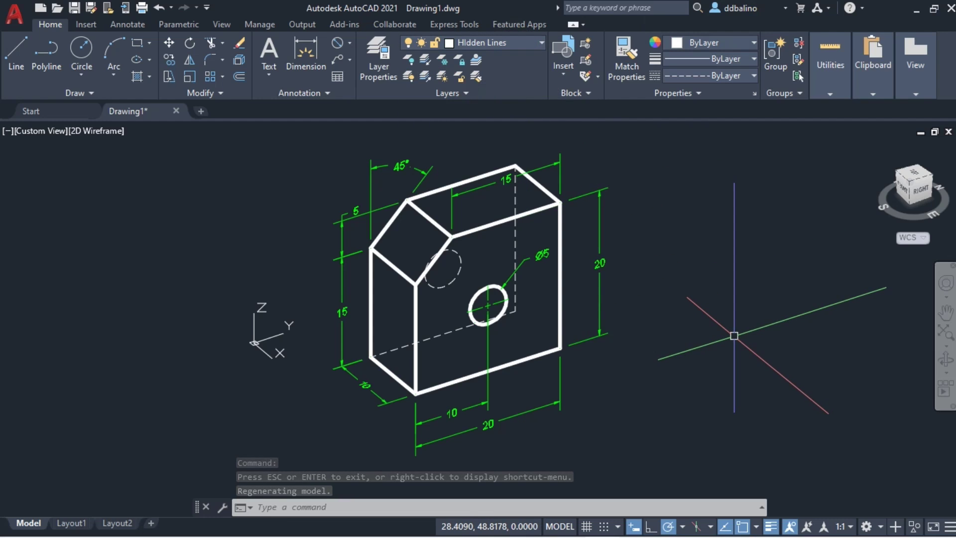
type("l")
key("space")
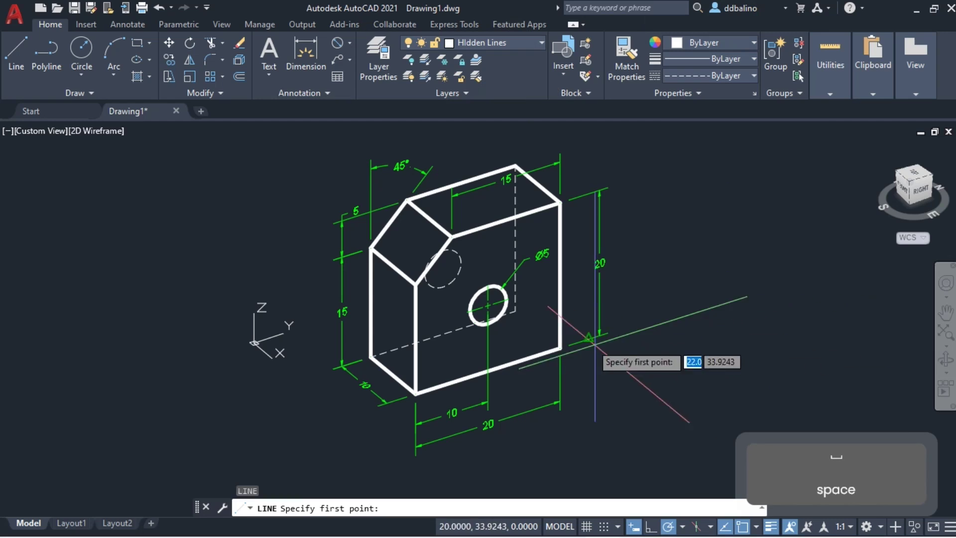
left_click(516, 309)
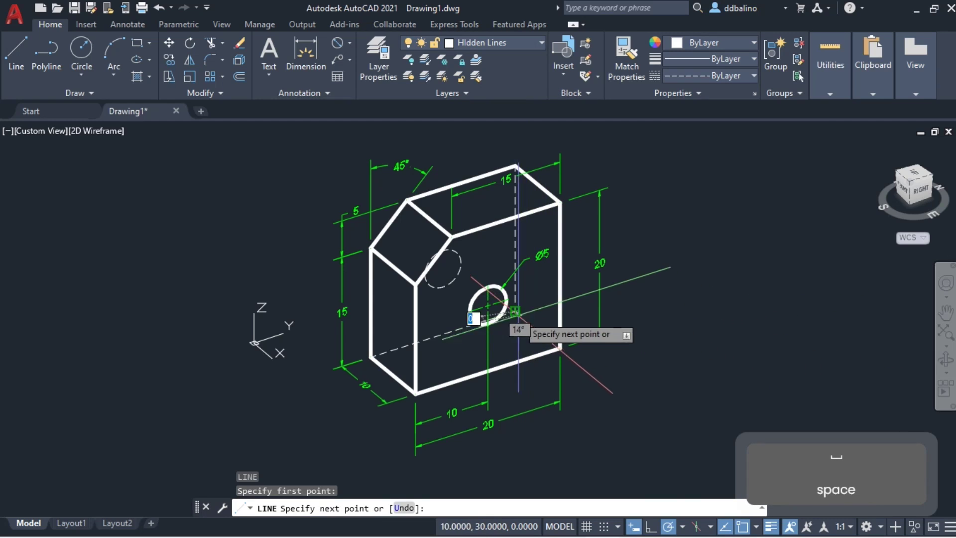
left_click(559, 346)
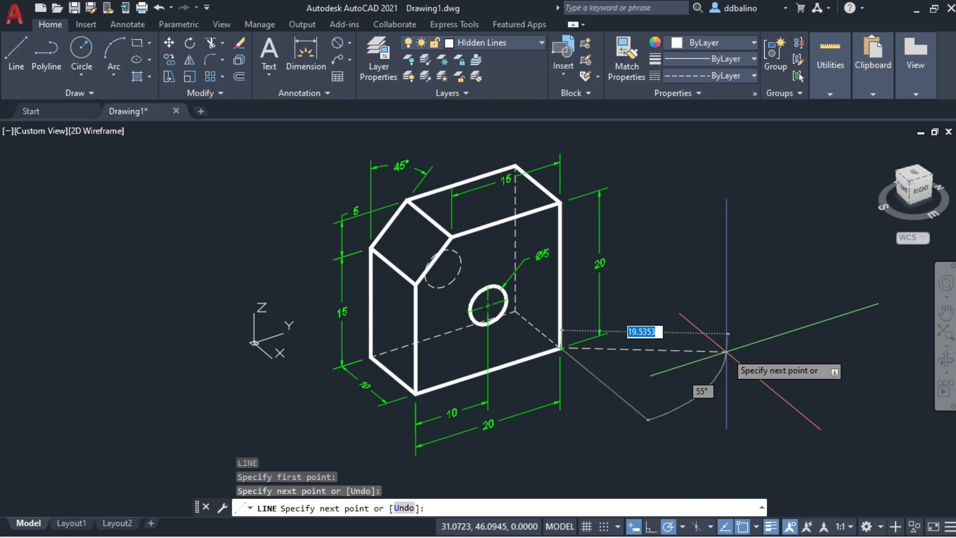
key("space")
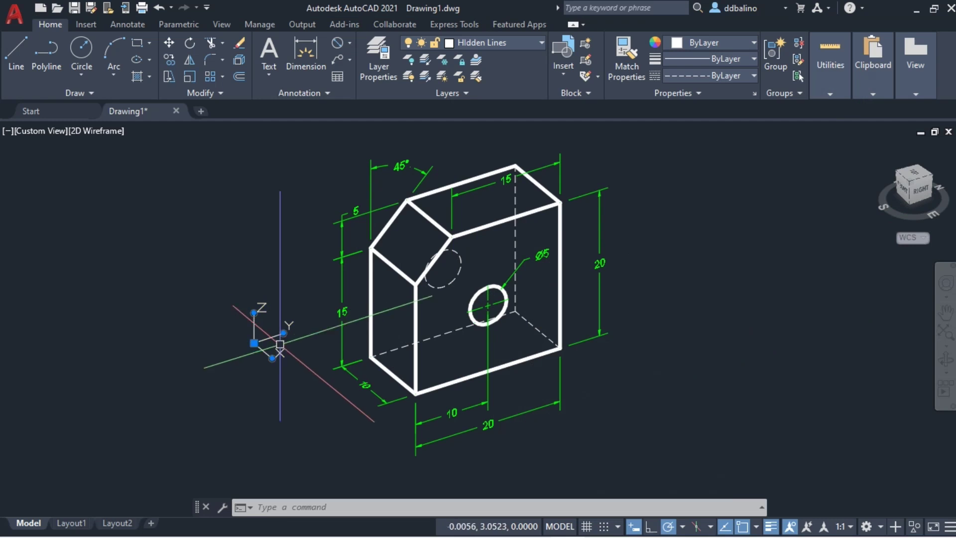
Move the UCS origin to the front base corner, with X along the hole face's base edge and Y pointing vertically up.
left_click(254, 342)
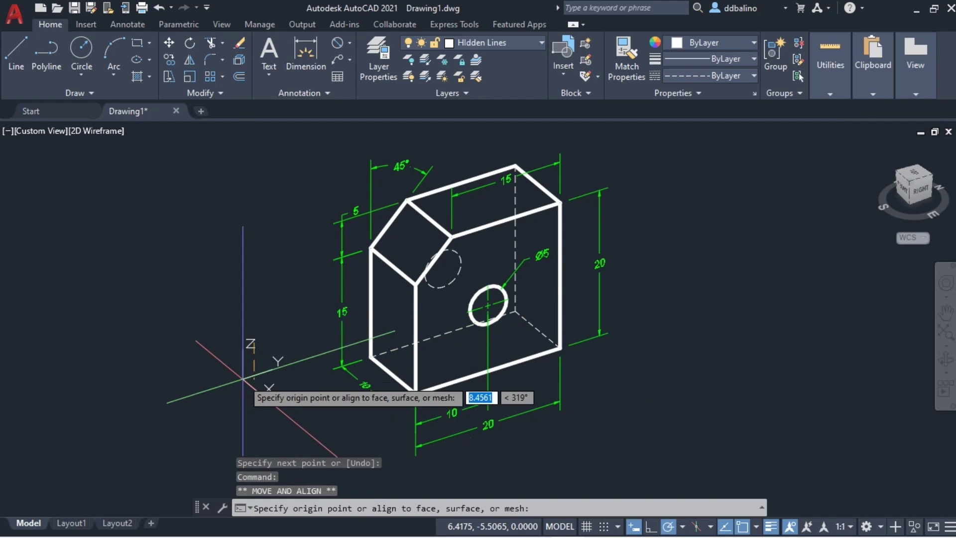
left_click(416, 393)
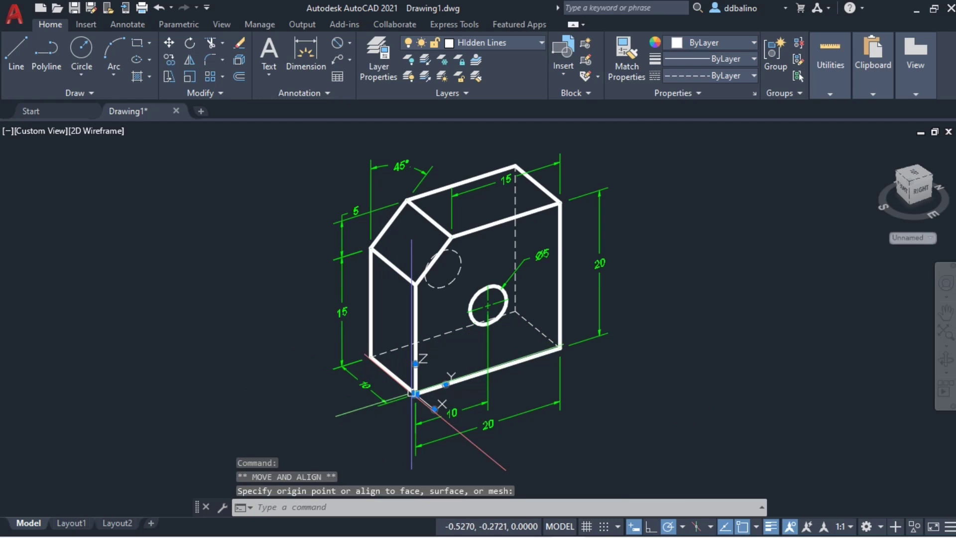
left_click(434, 409)
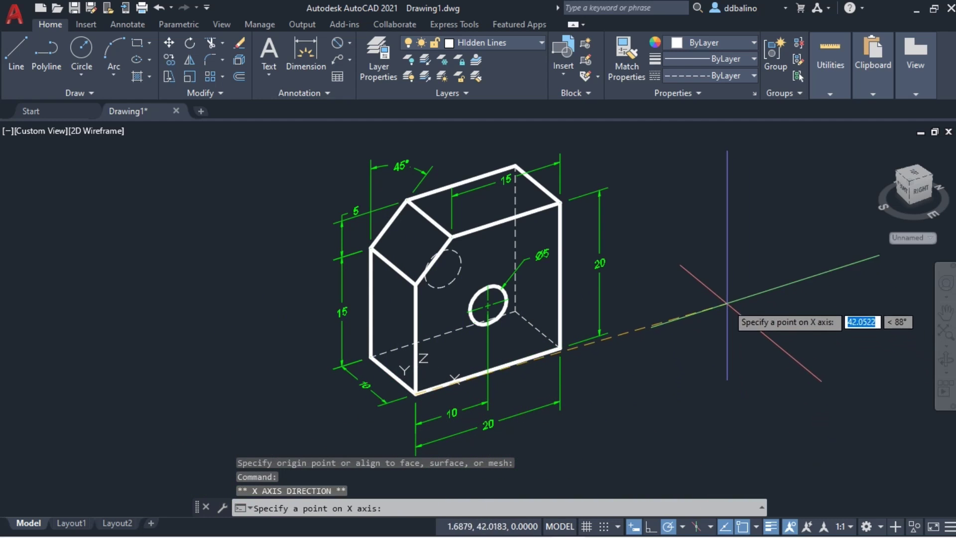
left_click(722, 301)
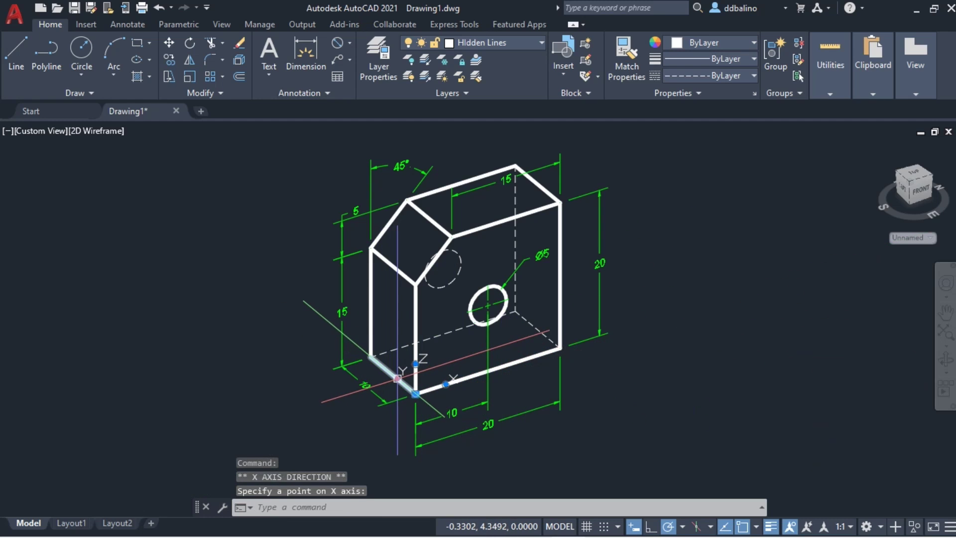
left_click(398, 378)
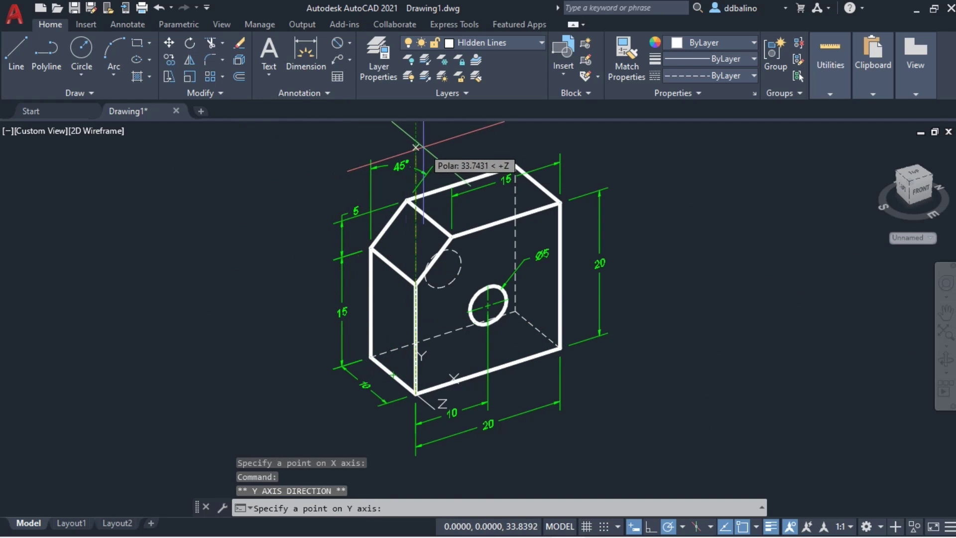
left_click(416, 141)
Undo the last linear dimension and dimension the hole centre's height above the base on the DIM layer, inside the overall height dimension.
key("ctrl+z")
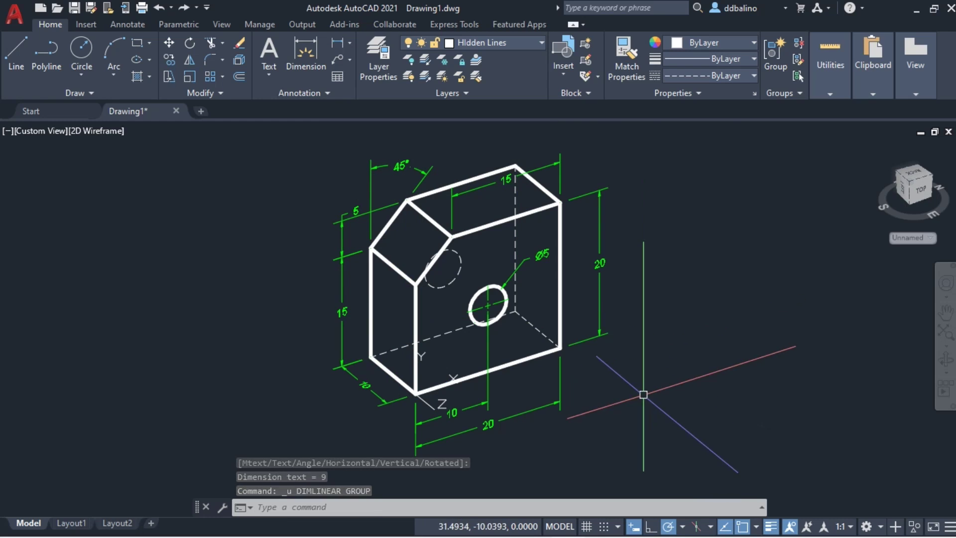
left_click(521, 46)
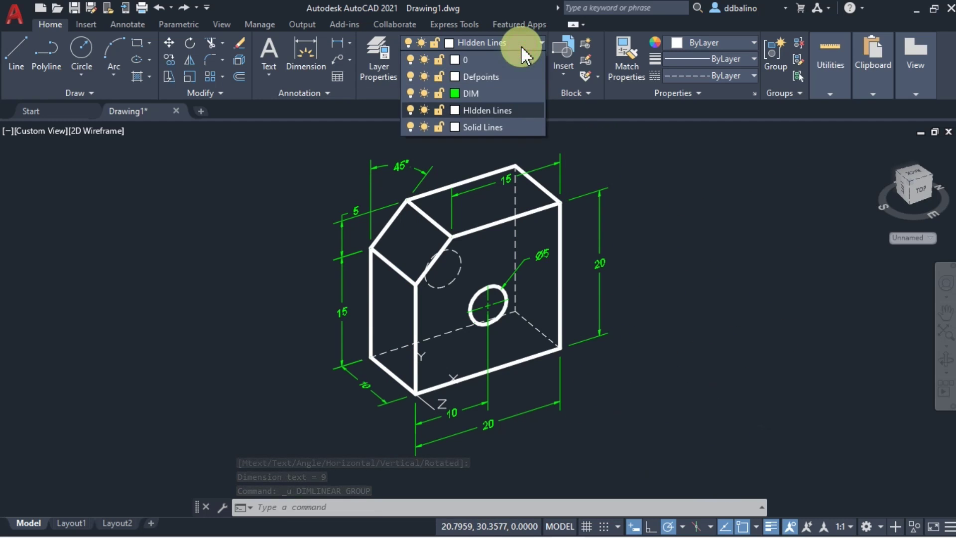
left_click(486, 91)
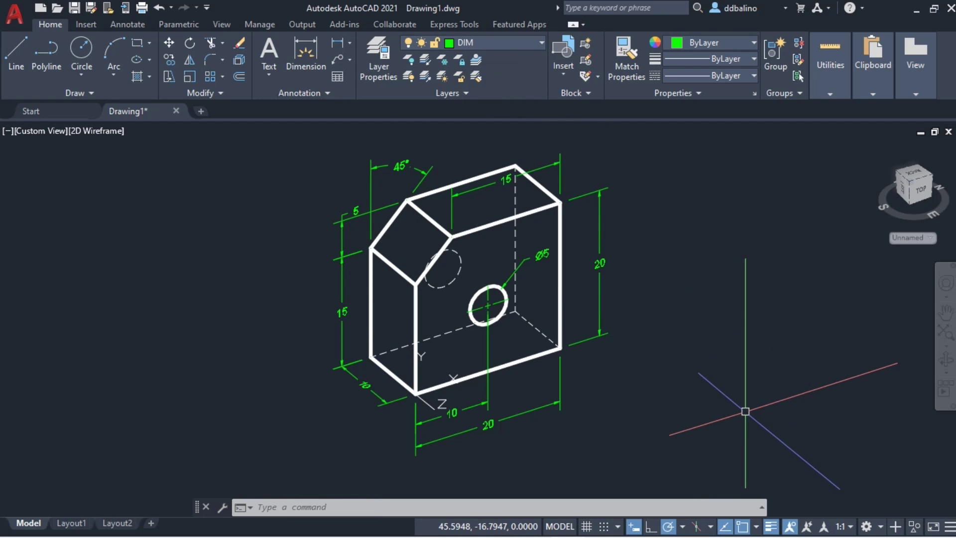
left_click(342, 46)
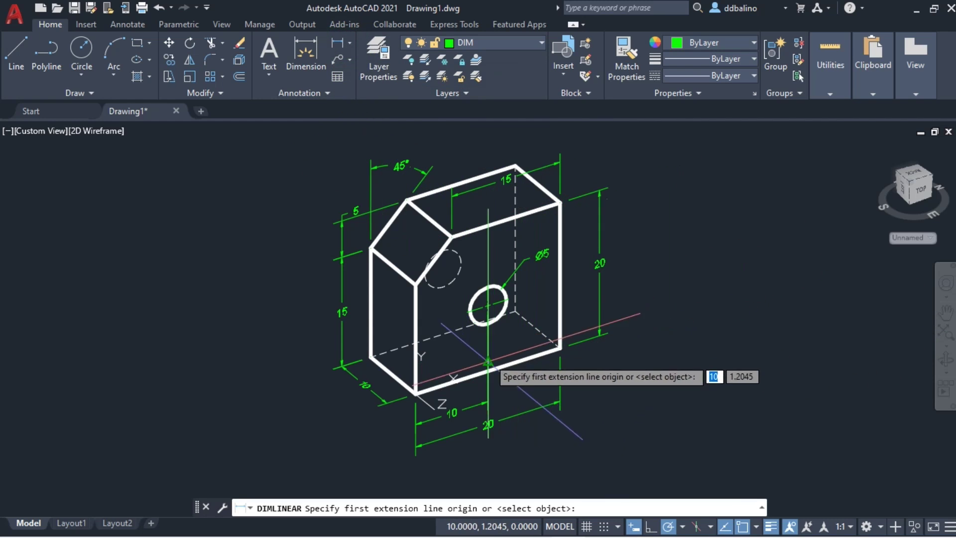
left_click(516, 311)
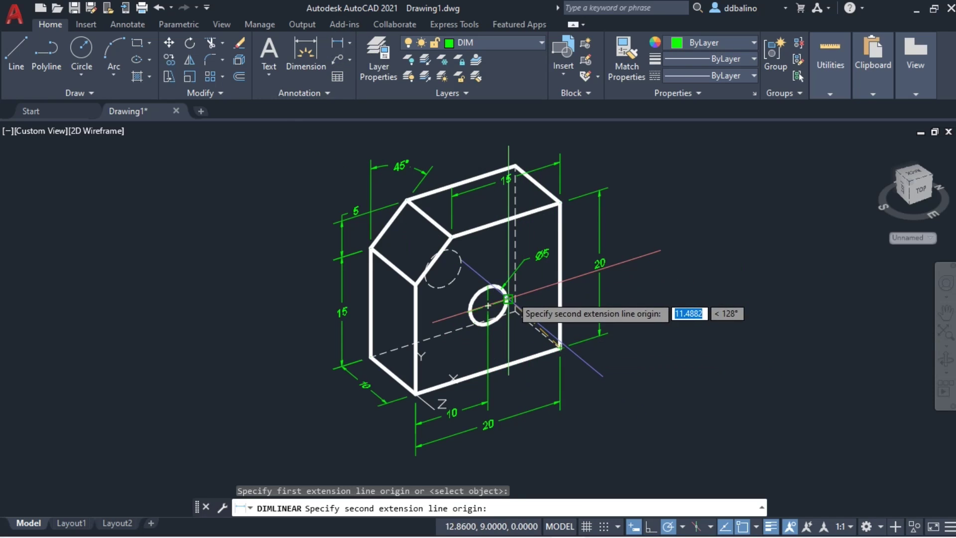
left_click(507, 298)
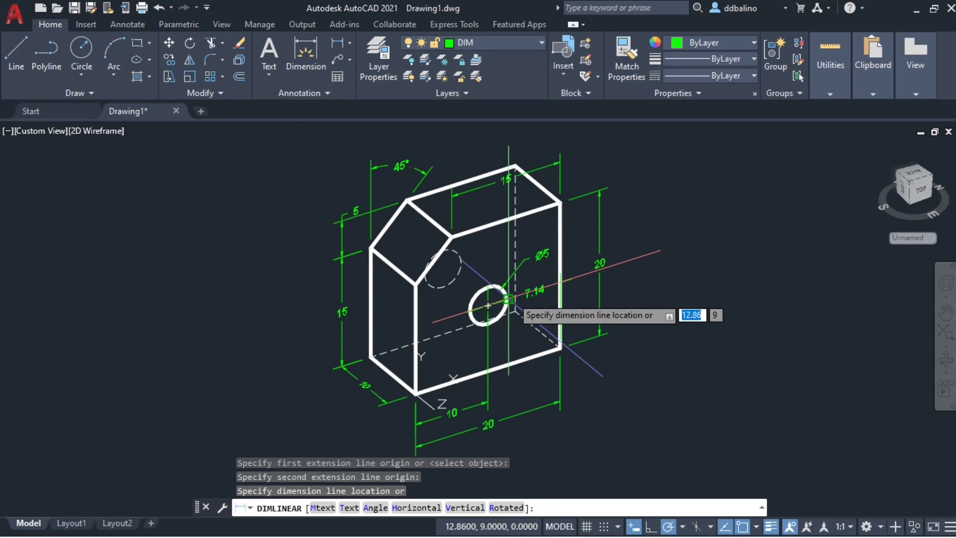
left_click(581, 288)
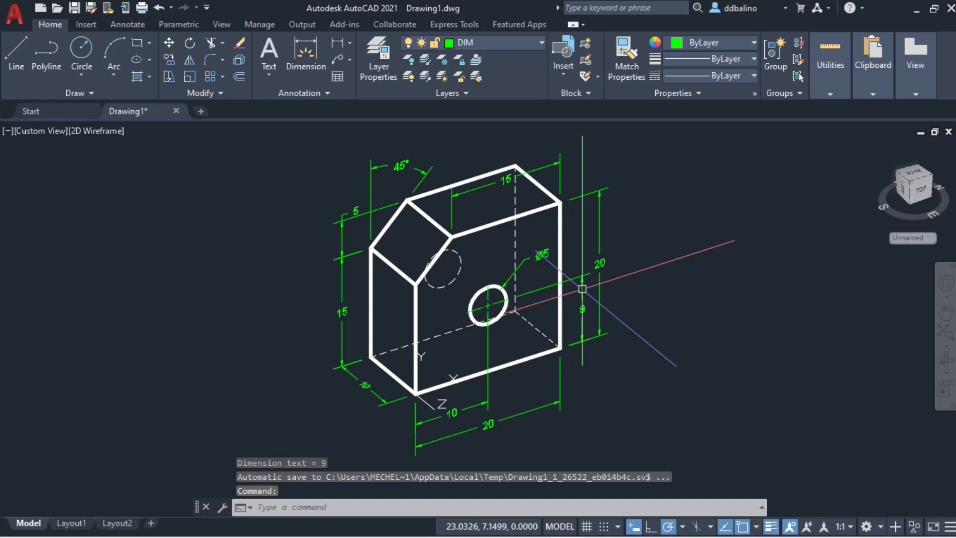
left_click(942, 356)
mouse_move(607, 386)
left_mouse_down()
mouse_move(678, 397)
mouse_move(594, 356)
mouse_move(614, 399)
mouse_move(596, 367)
mouse_move(632, 375)
mouse_move(596, 380)
mouse_move(617, 385)
left_mouse_up()
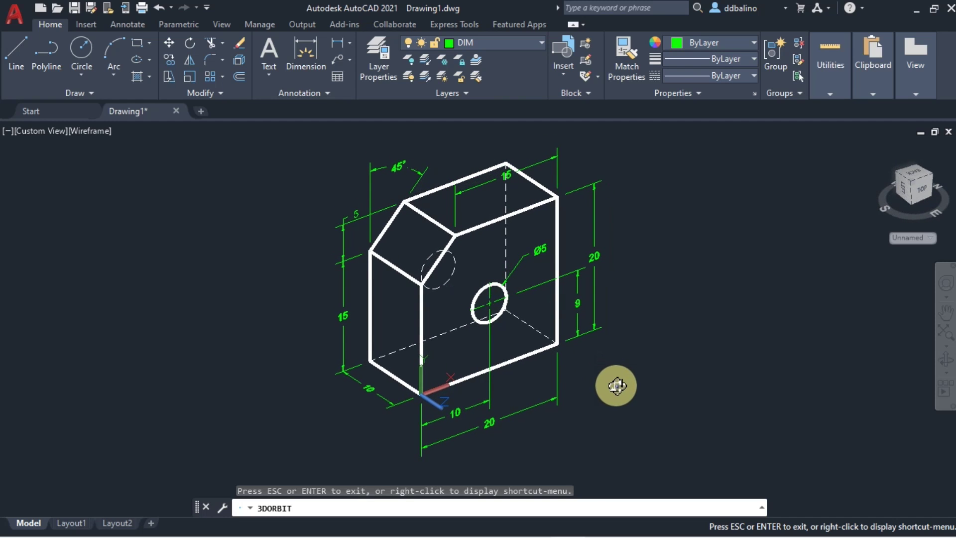
right_click(609, 372)
left_click(694, 117)
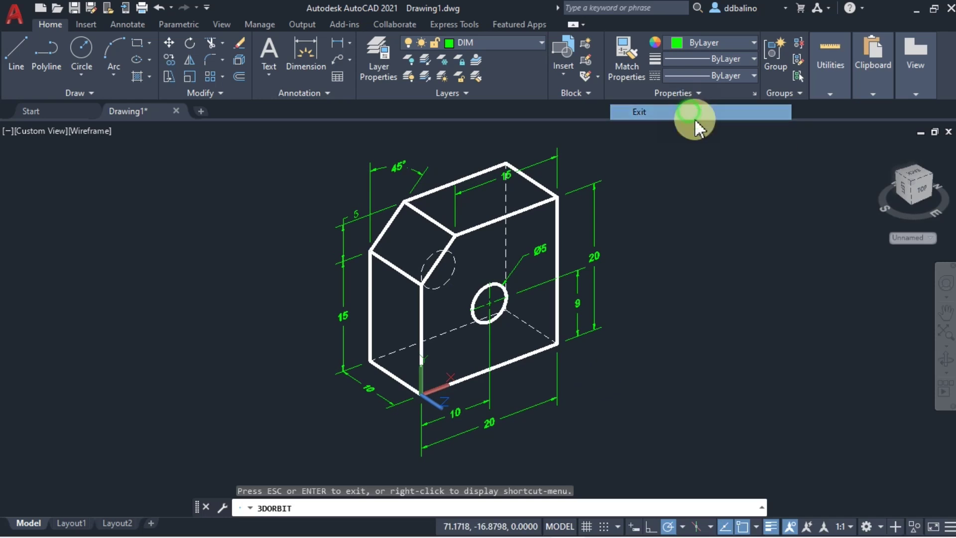
Save the drawing as "ISO Drawing with Dim" in the AutoCAD Tutorials folder.
key("ctrl+s")
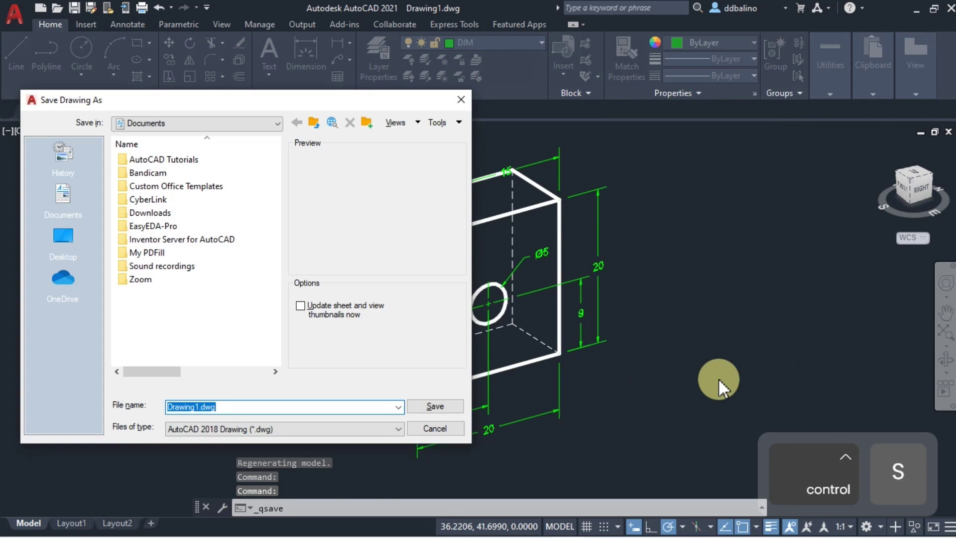
double_click(169, 160)
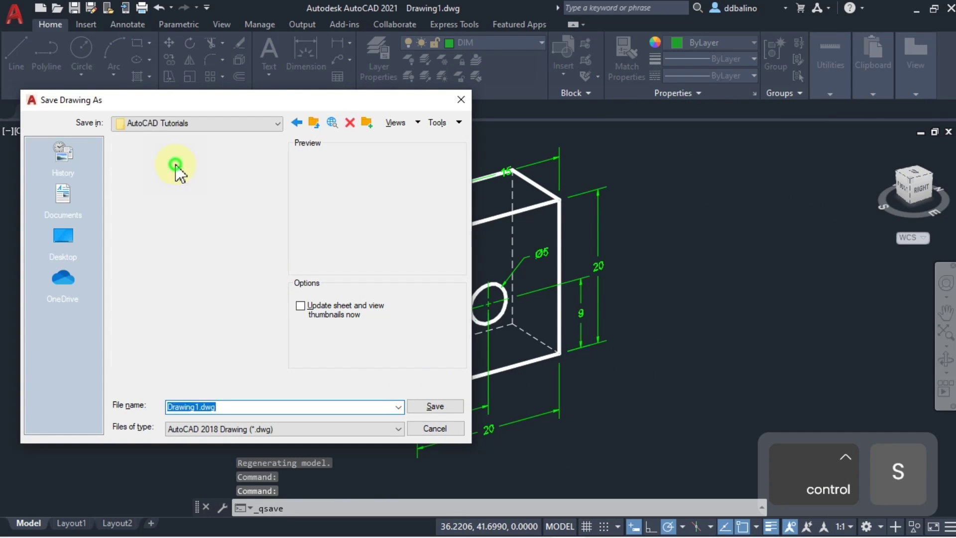
type("ISO Drawing with Dim")
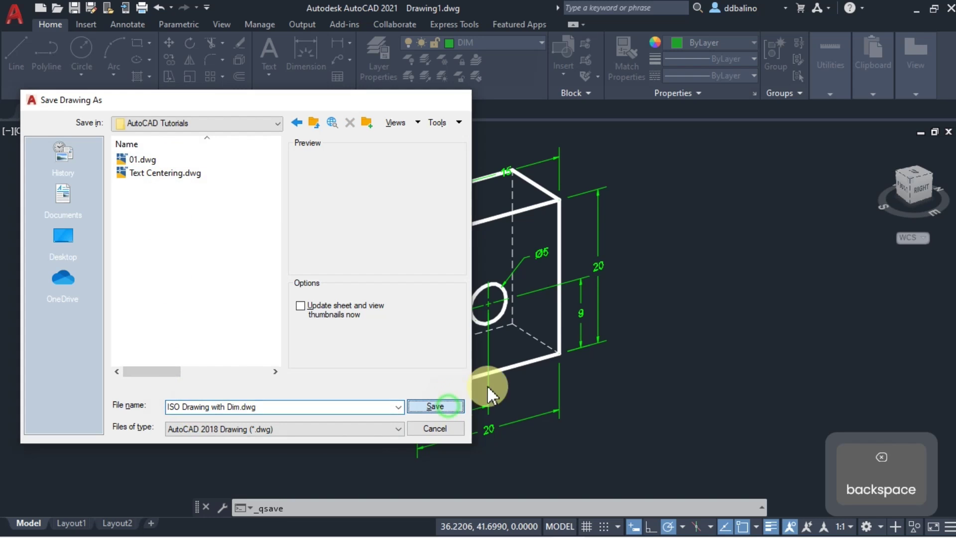
left_click(451, 406)
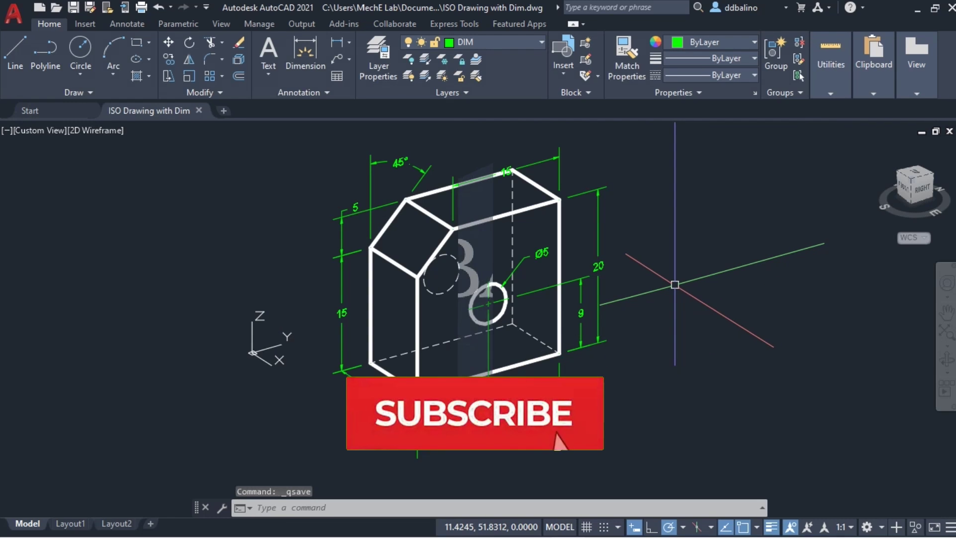